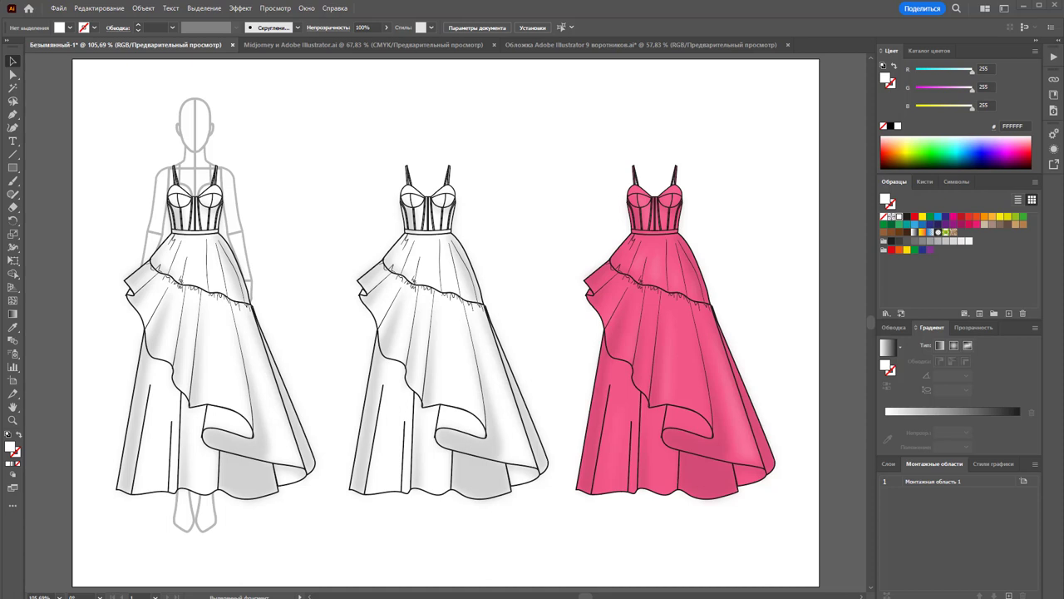
Look over the Illustrator page in Creative Cloud Desktop, then minimize it to return to the dress sketches
key(alt+Tab)
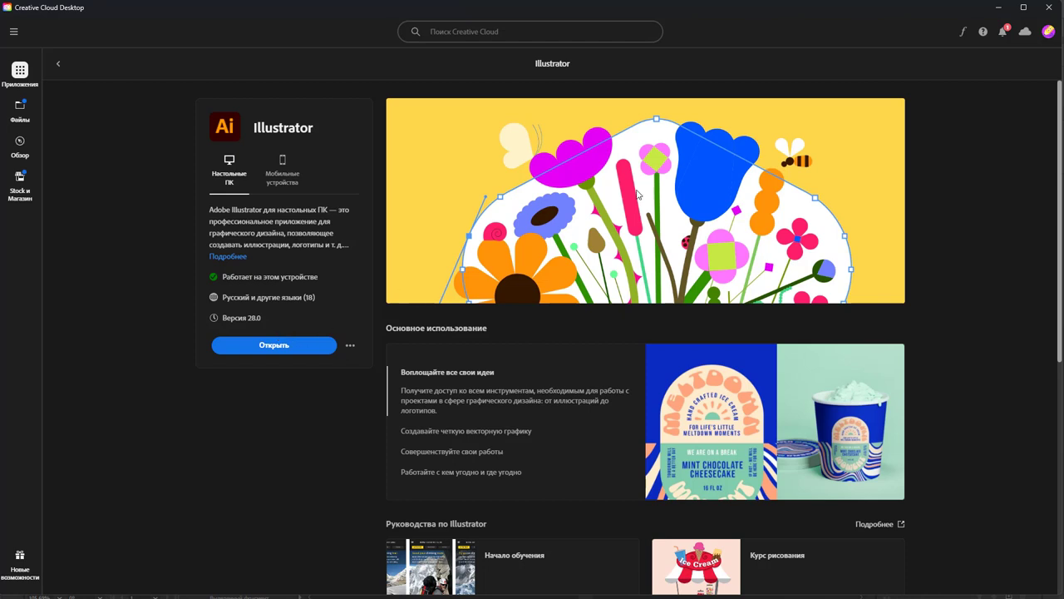
click(1004, 10)
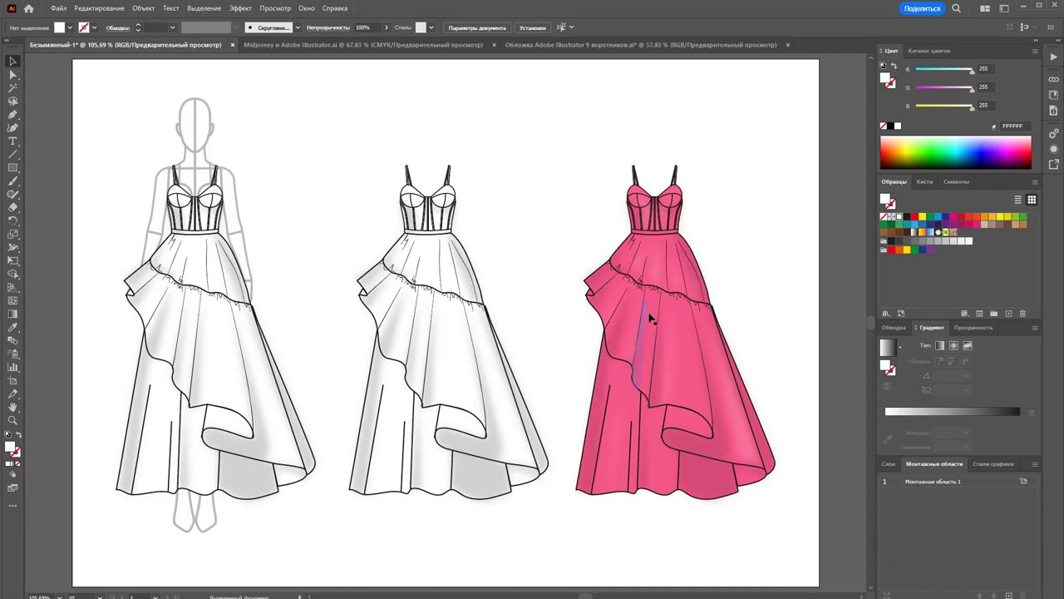
Open the Текст в векторный рисунок (Beta) panel beside the drawings, keeping the type as Объект
click(307, 9)
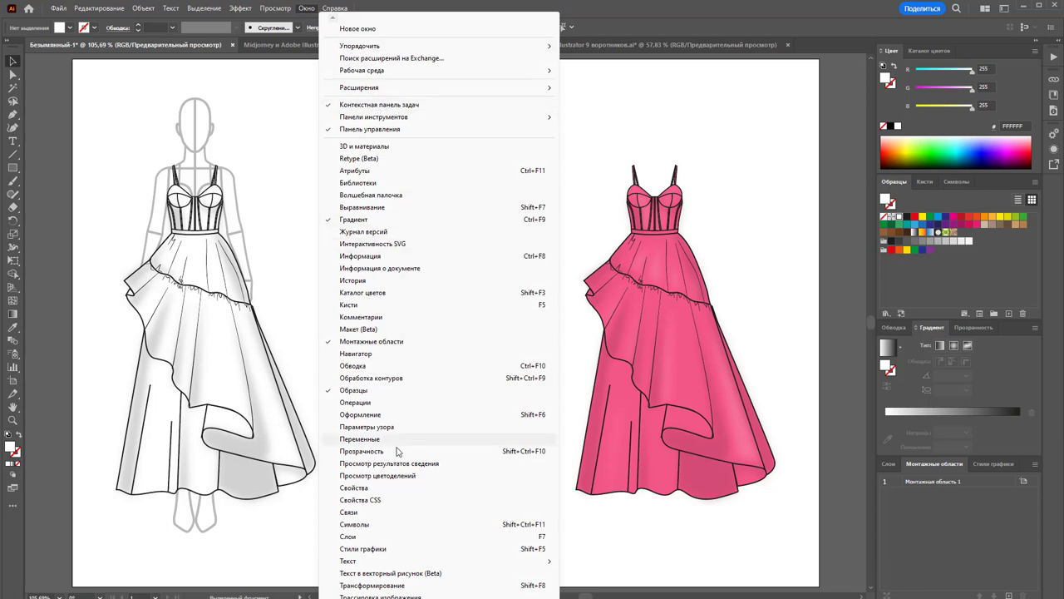
click(415, 572)
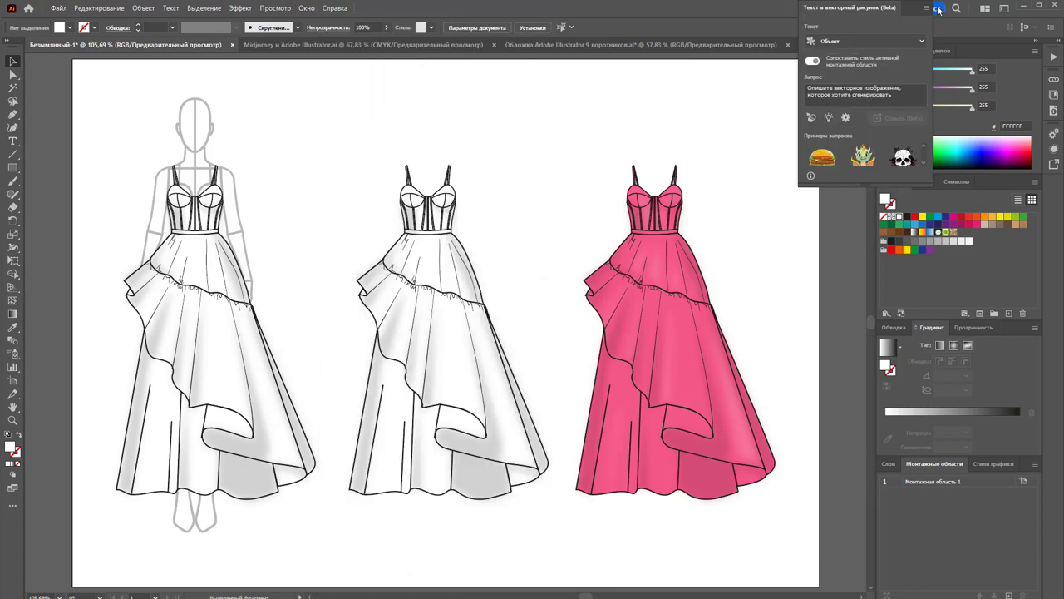
drag(875, 2, 803, 64)
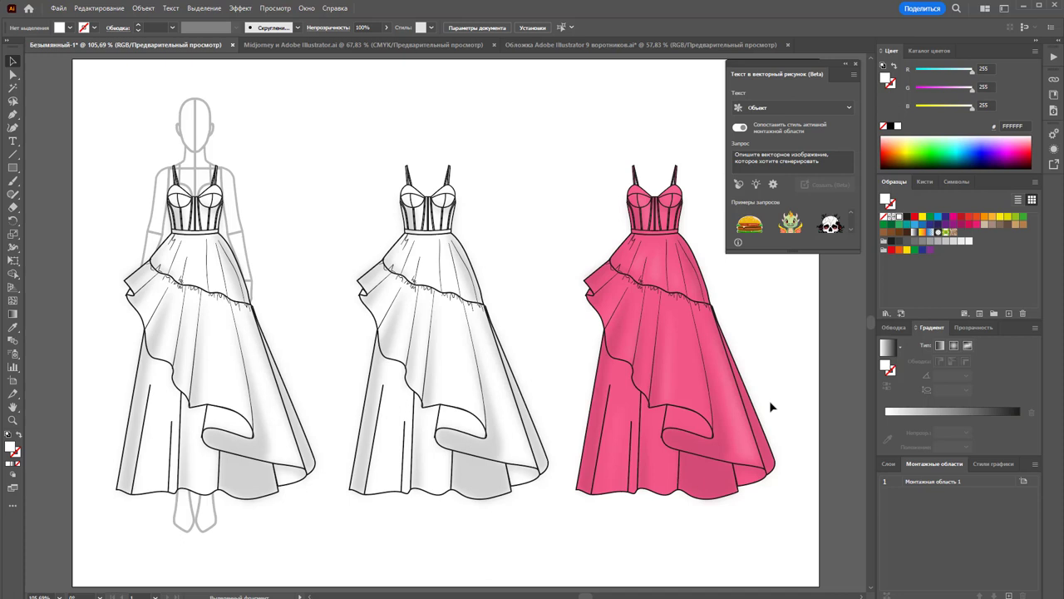
click(848, 107)
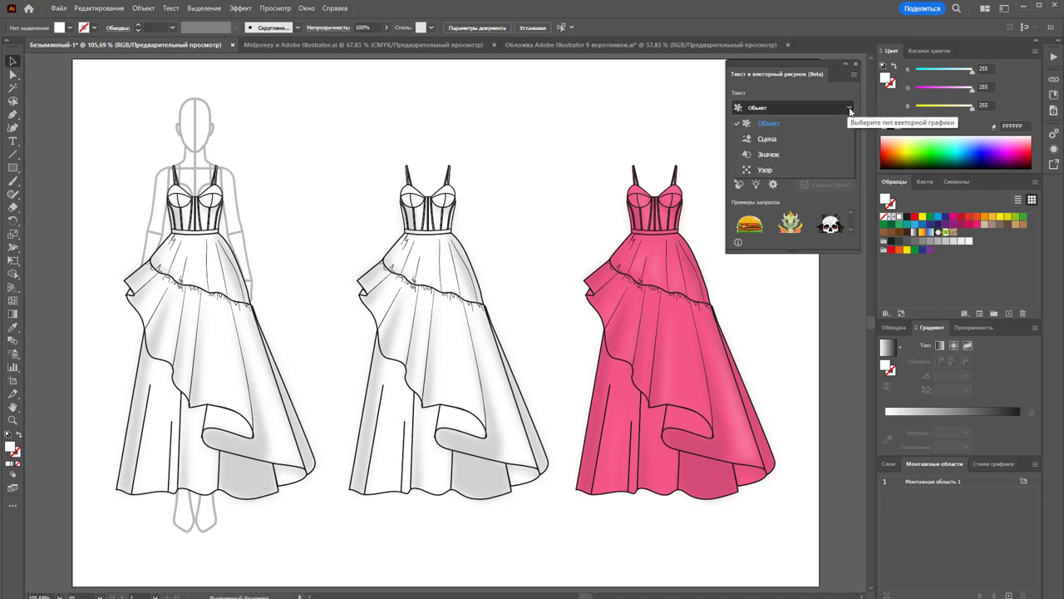
click(791, 330)
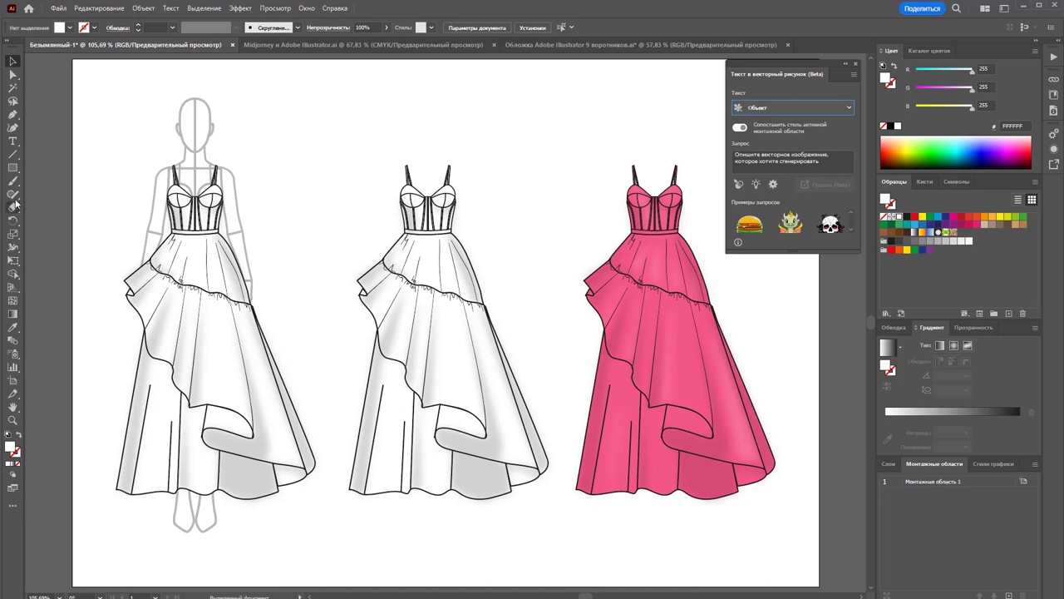
click(12, 167)
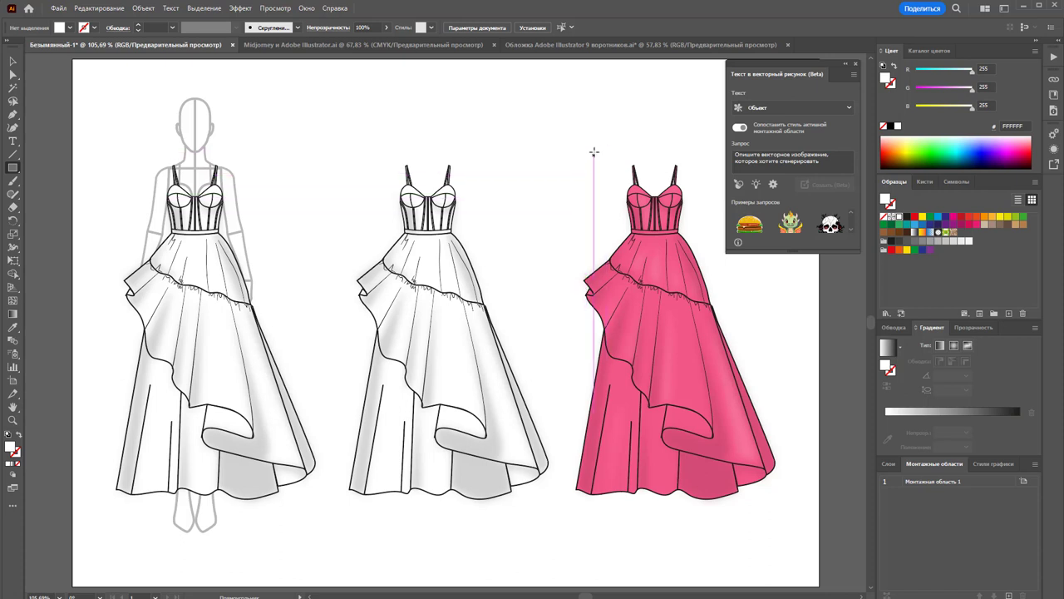
Draw a square at the pink bodice and generate from the prompt 'Цветок розы украшение'
drag(587, 152, 665, 230)
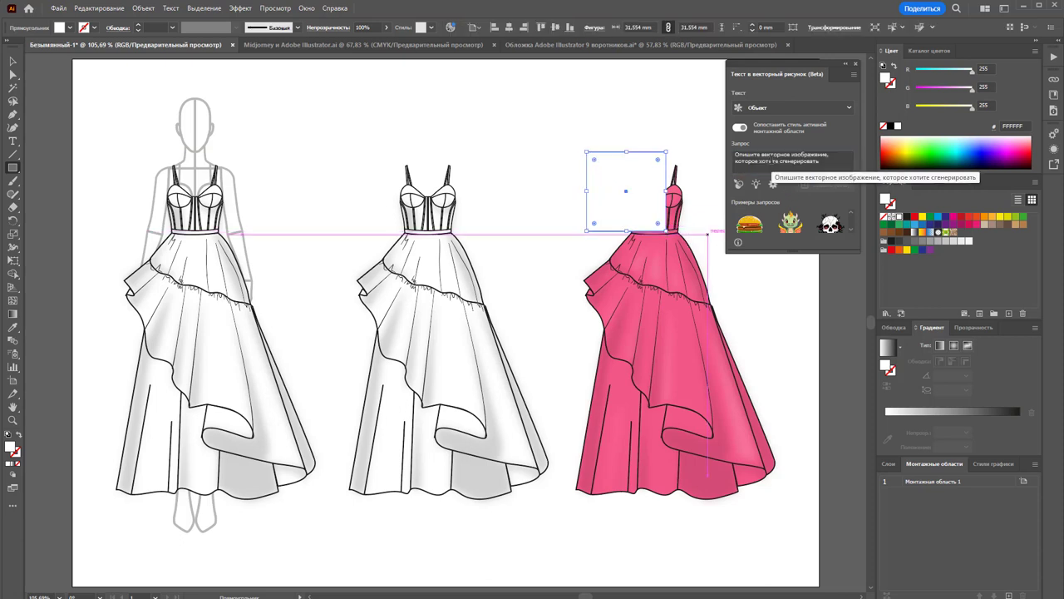
click(804, 163)
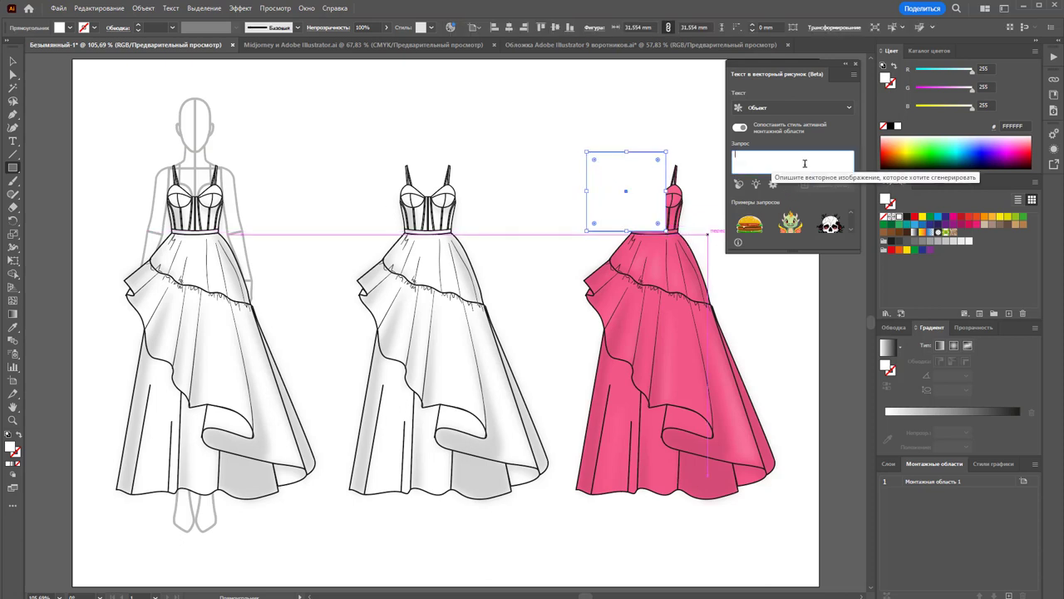
text(Wdtnjr )
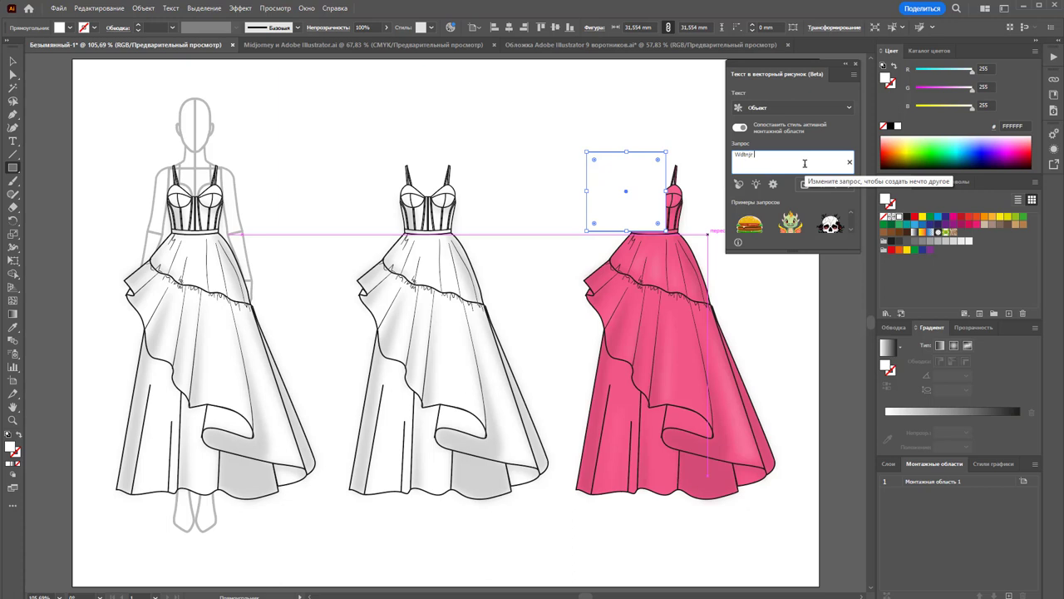
text(hf)
key(BackSpace)
key(BackSpace)
key(BackSpace)
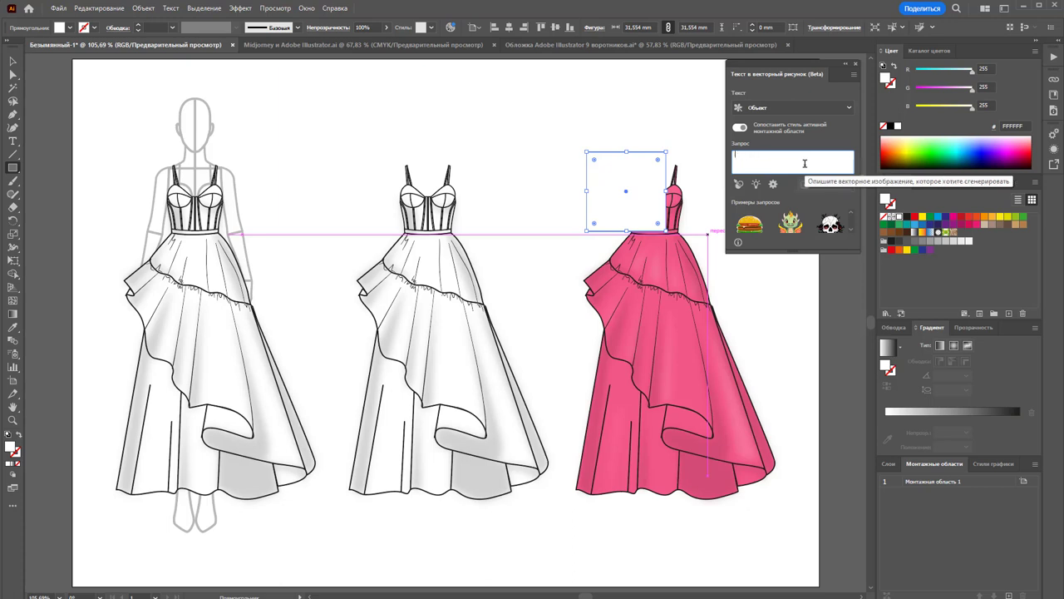
text(Цвето)
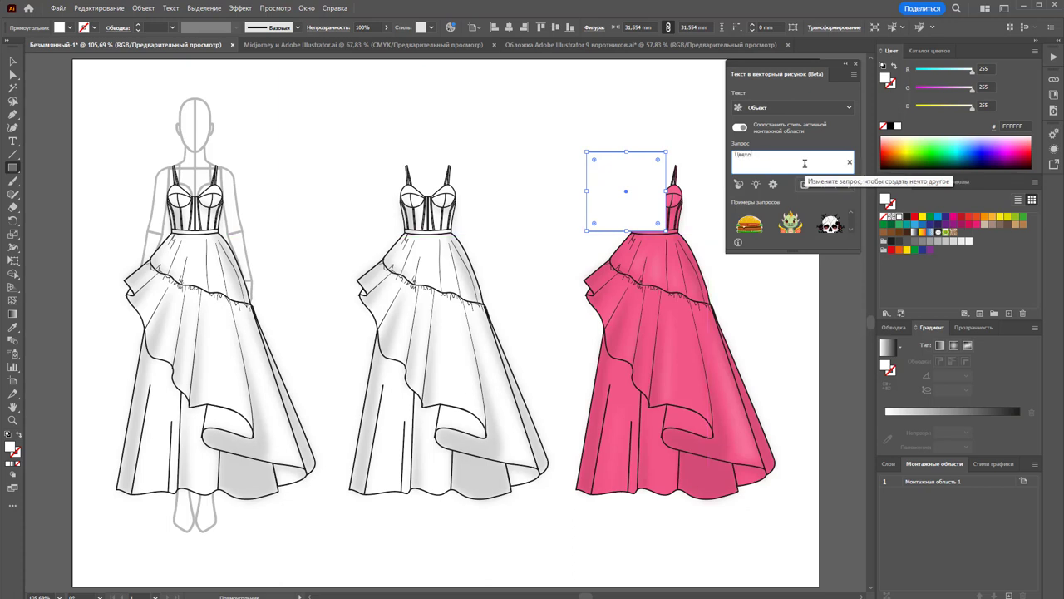
text(к роз)
text(ы)
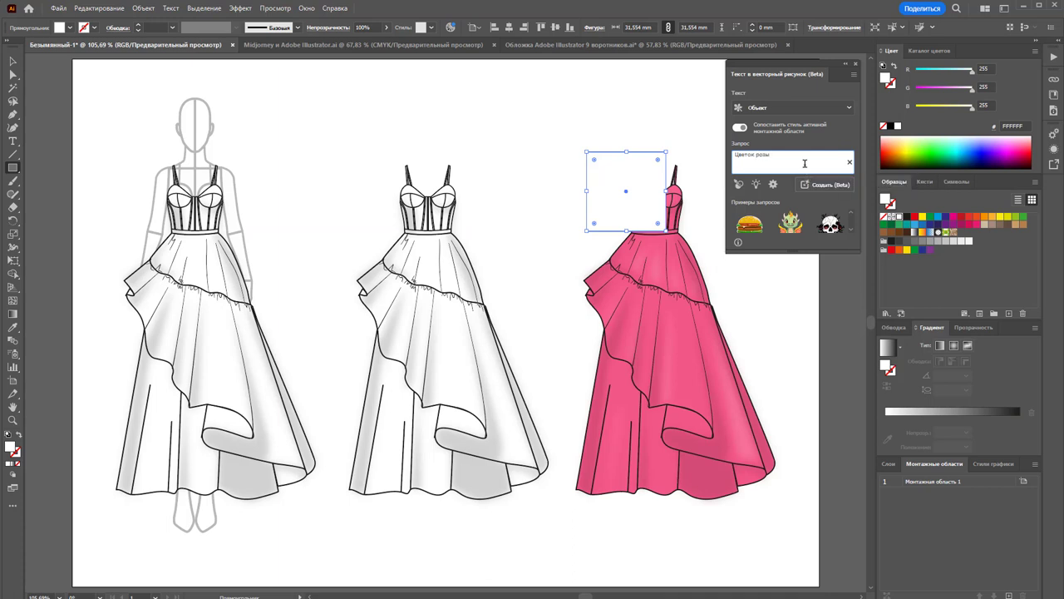
text( на)
key(BackSpace)
key(BackSpace)
text(укра)
text(шение)
click(815, 187)
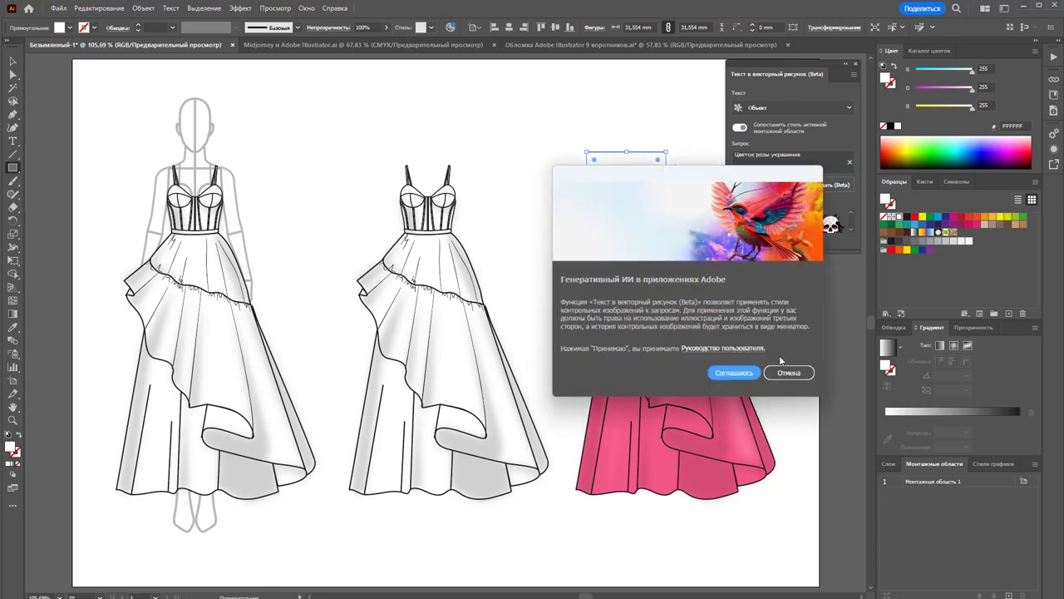
Accept the generative AI terms and generate the three rose variants, previewing the second
click(749, 374)
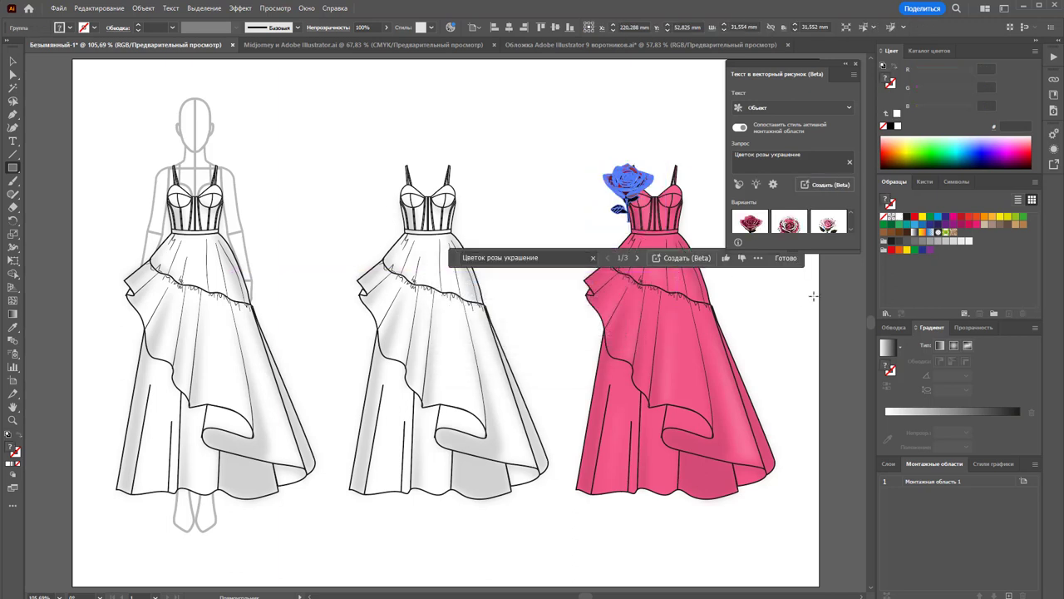
drag(816, 249, 816, 281)
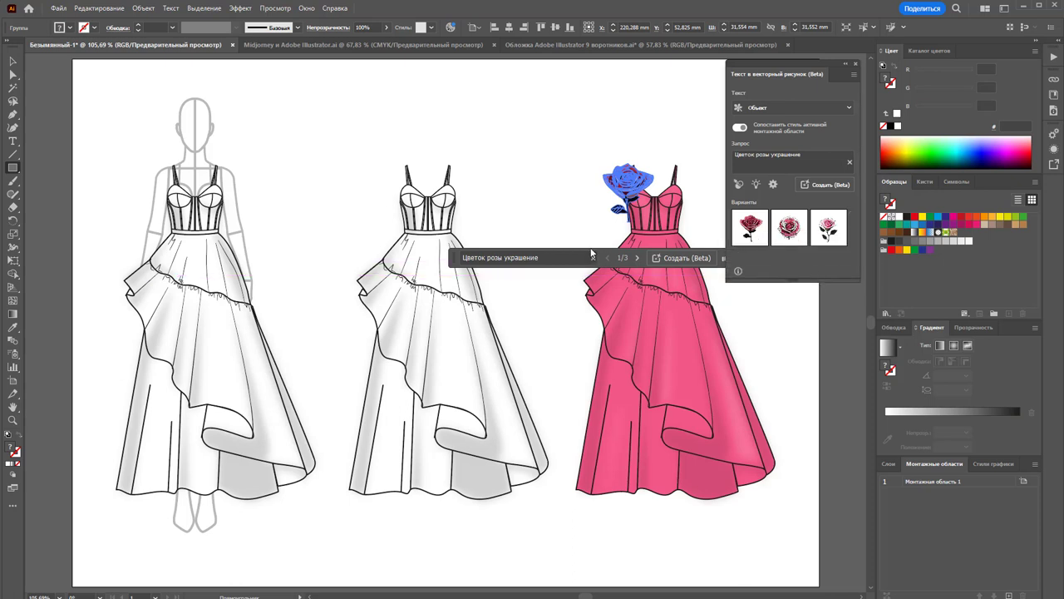
drag(589, 250, 621, 556)
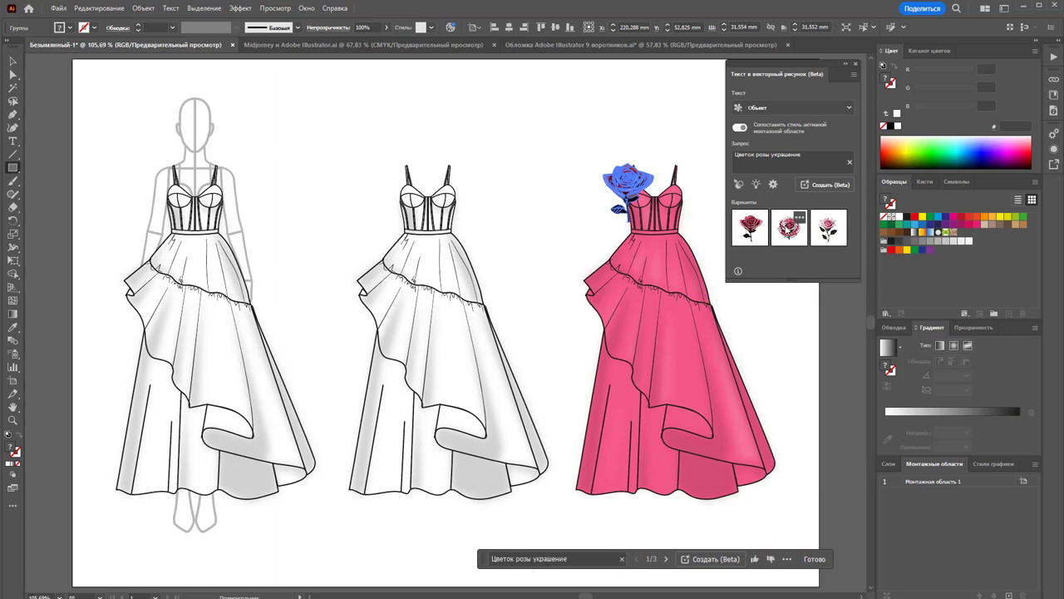
click(787, 237)
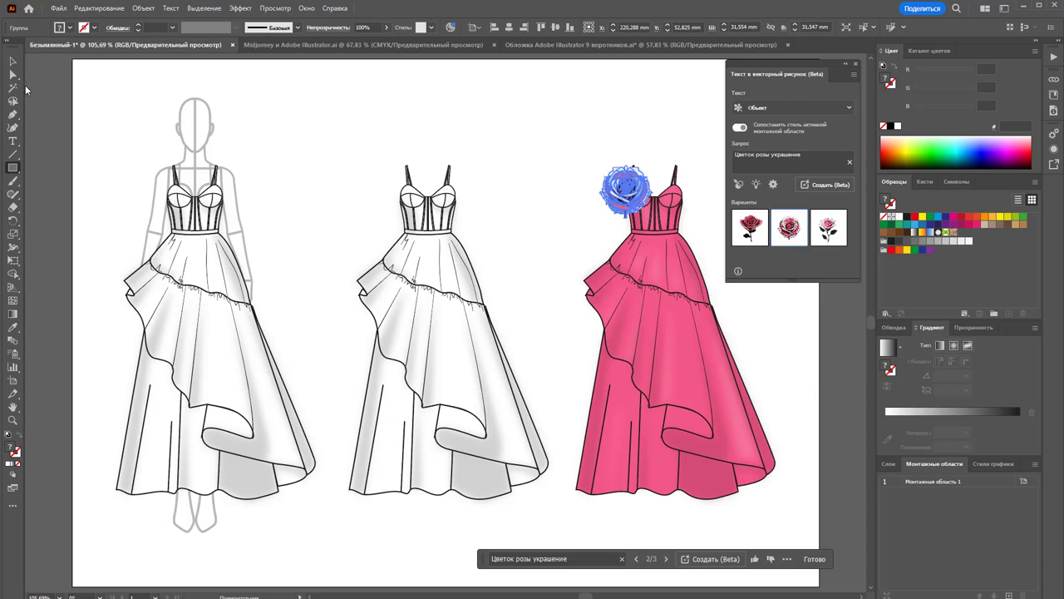
Place the third, long-stemmed rose variant between the white and pink dresses
key(v)
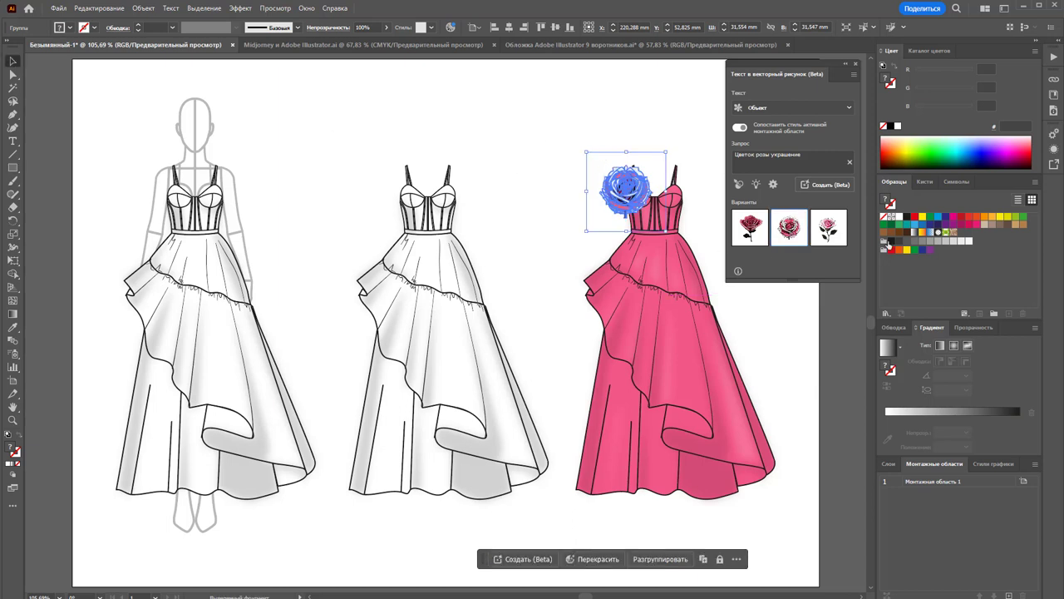
click(777, 334)
drag(632, 190, 680, 243)
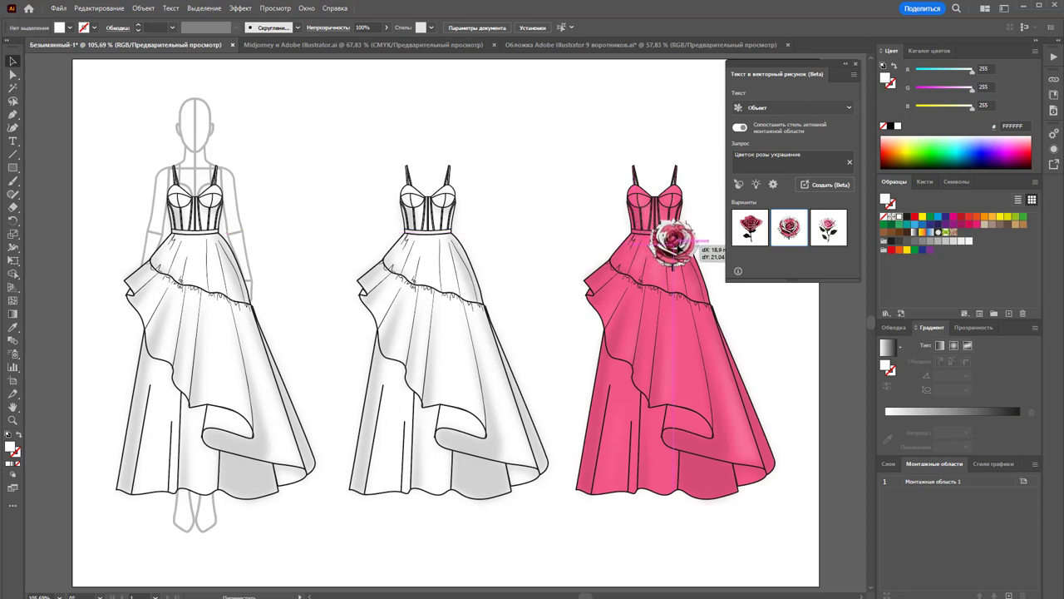
drag(680, 242, 646, 242)
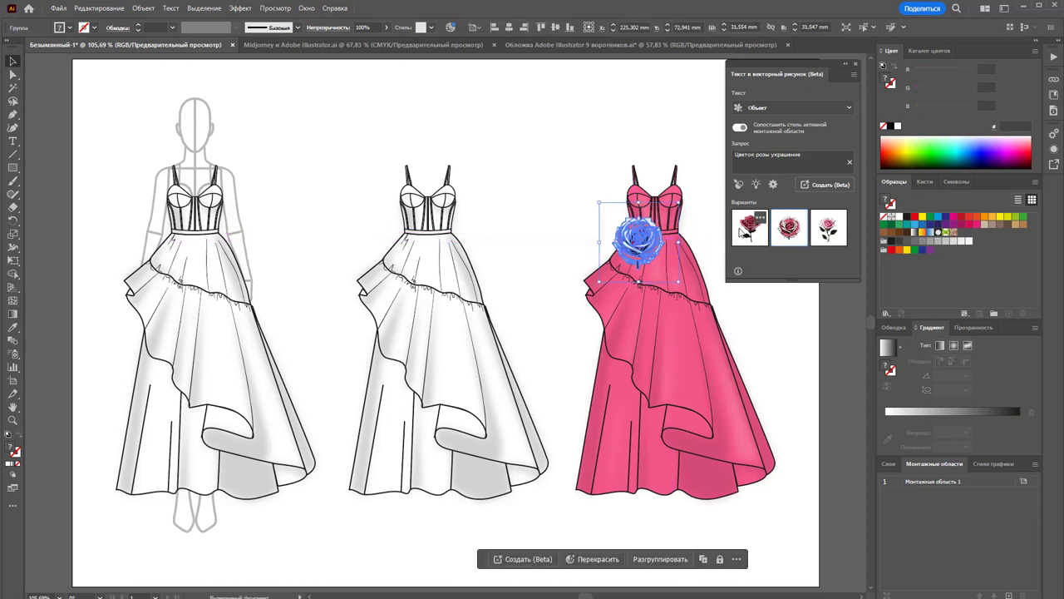
click(740, 232)
click(775, 330)
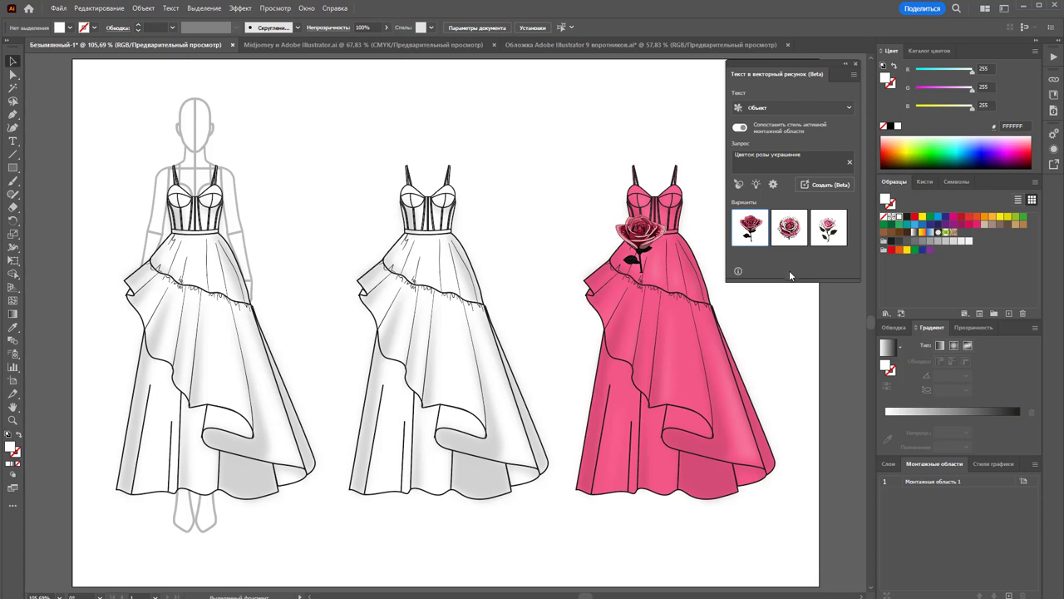
click(832, 237)
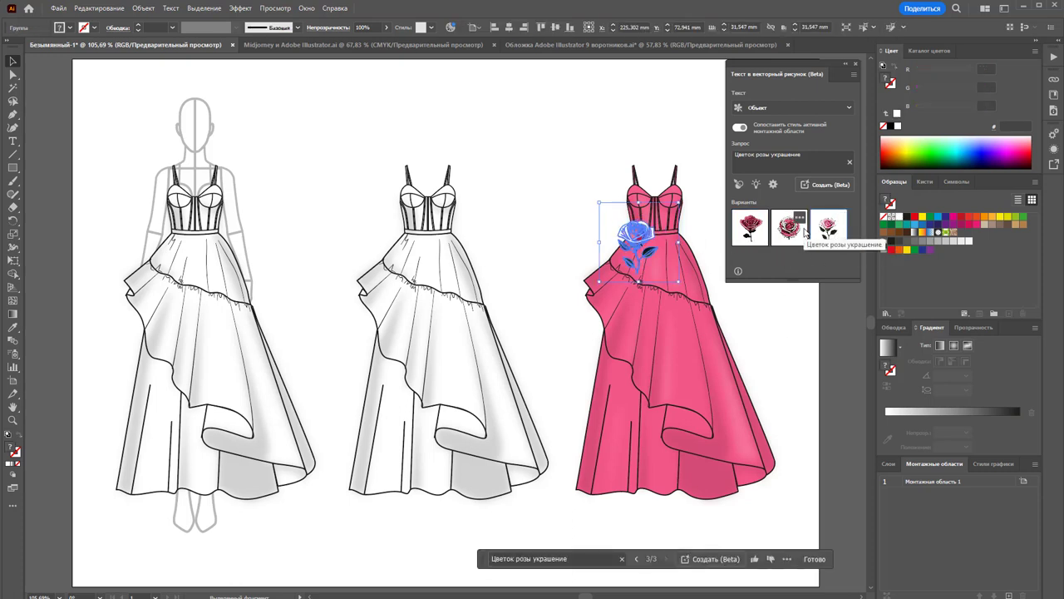
drag(636, 239, 549, 218)
click(594, 175)
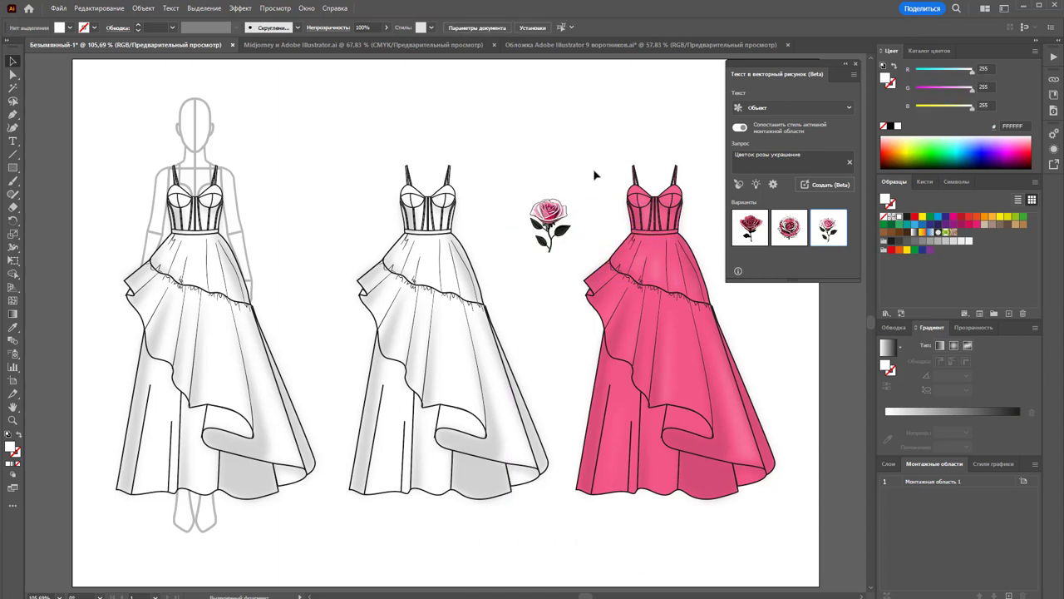
Generate six new rose variants and keep the fifth, a large open pink-and-white bloom, selected
click(835, 185)
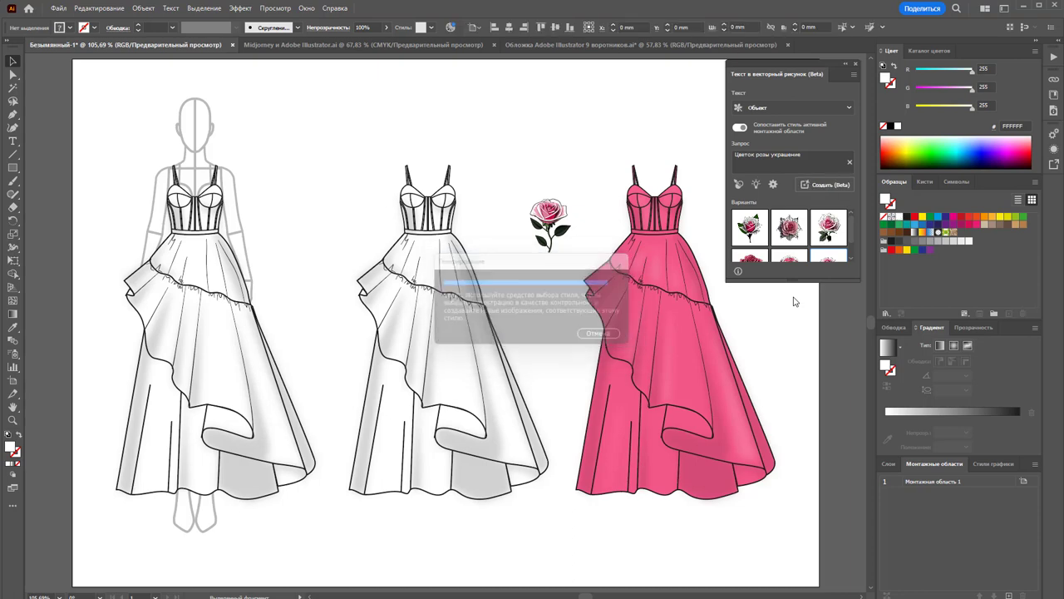
click(802, 243)
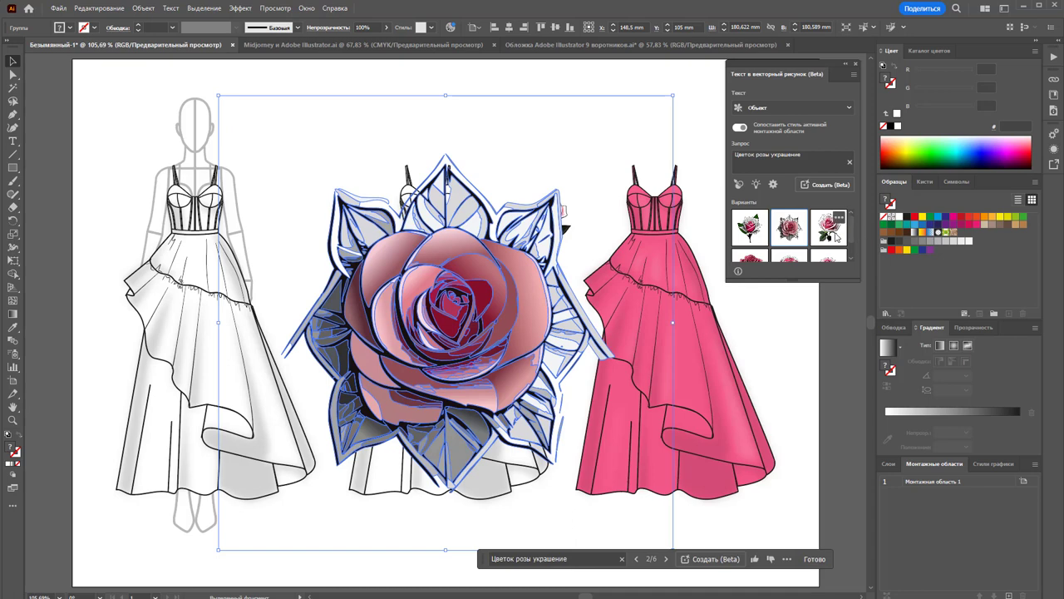
click(836, 216)
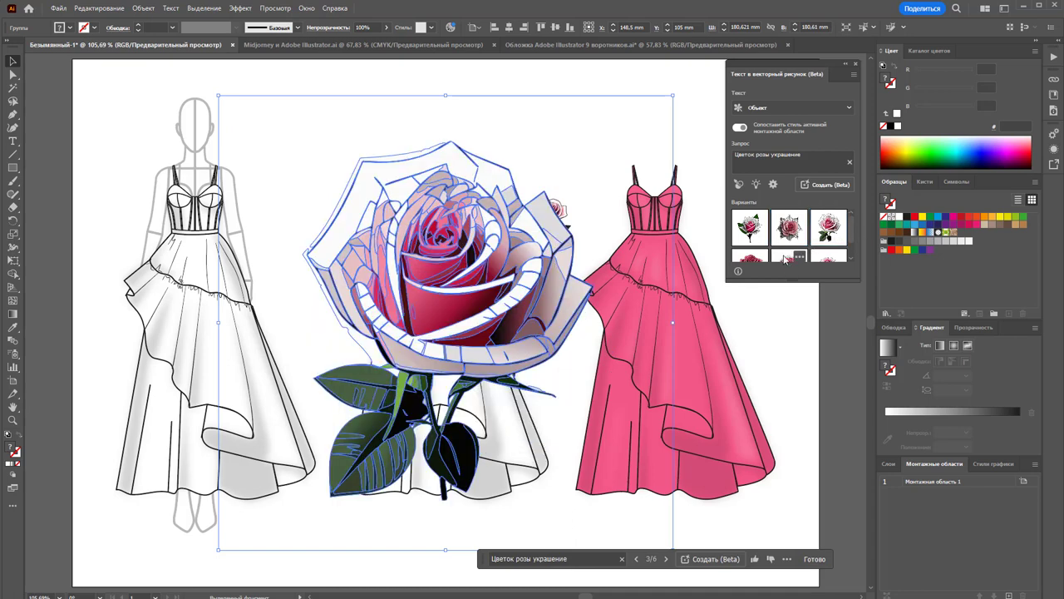
click(788, 258)
click(748, 257)
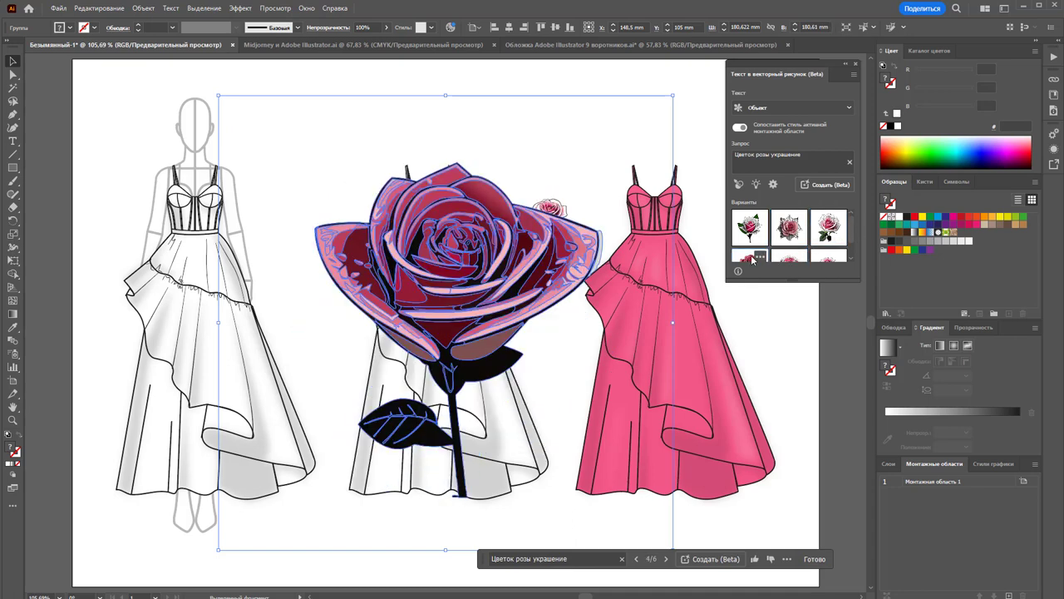
click(788, 258)
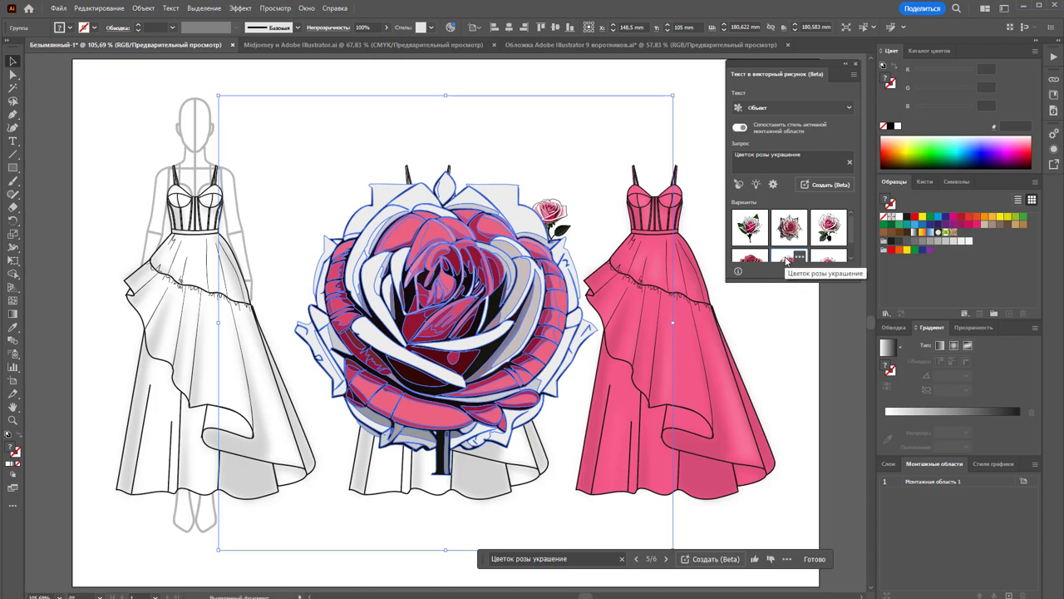
click(780, 363)
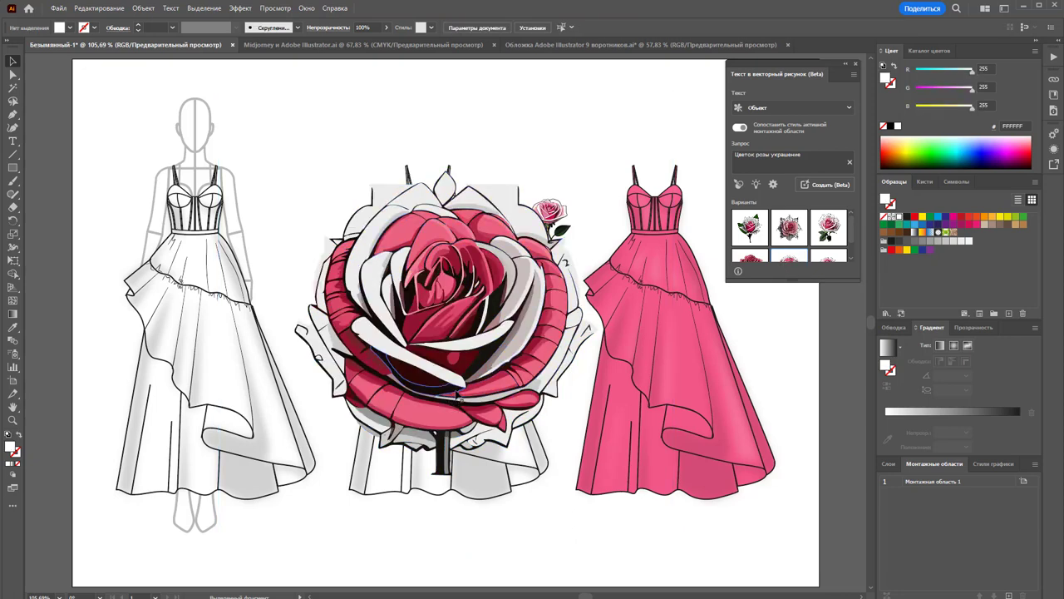
click(478, 356)
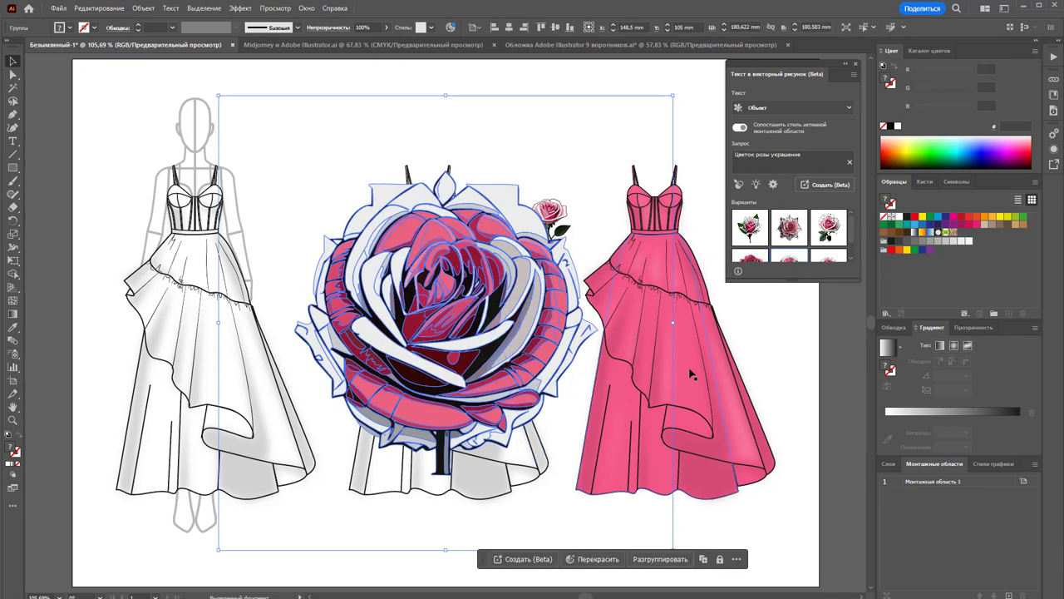
Shrink the large rose, move it over the first dress, and ungroup it
drag(671, 96, 617, 196)
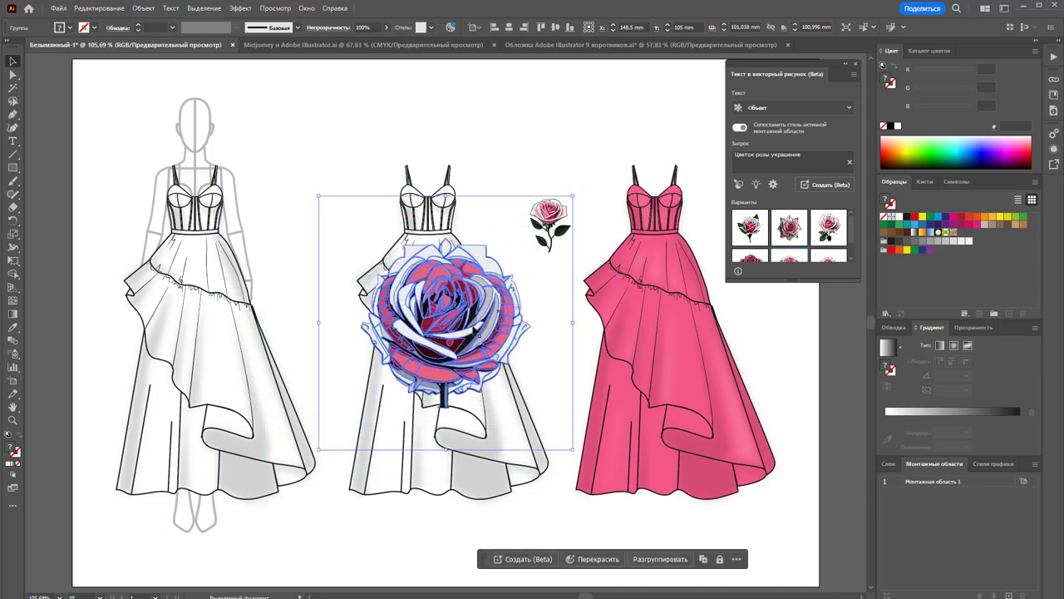
drag(453, 326, 333, 173)
right_click(334, 174)
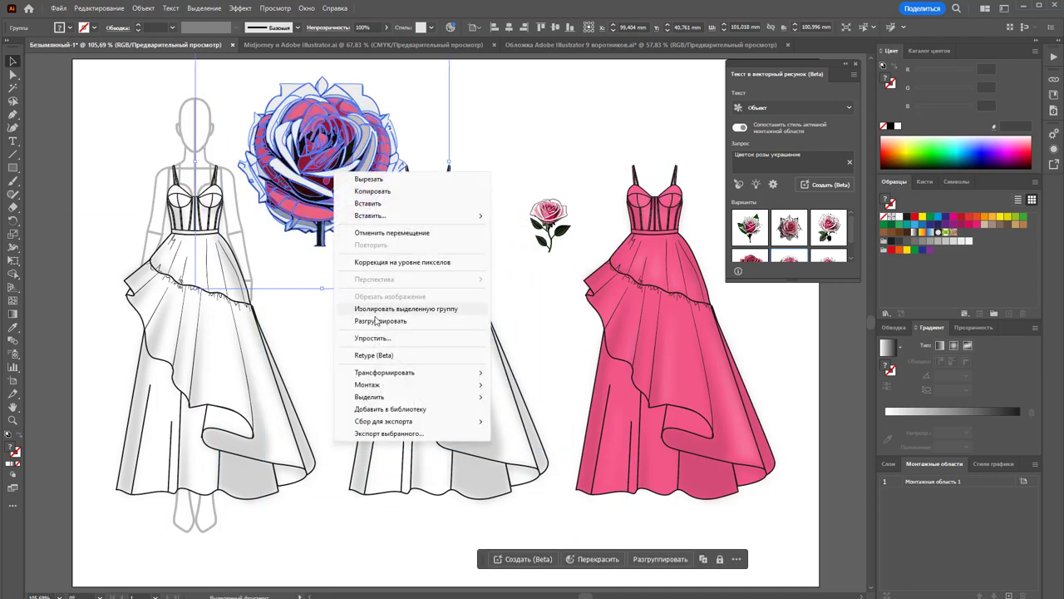
click(468, 147)
click(325, 249)
right_click(325, 250)
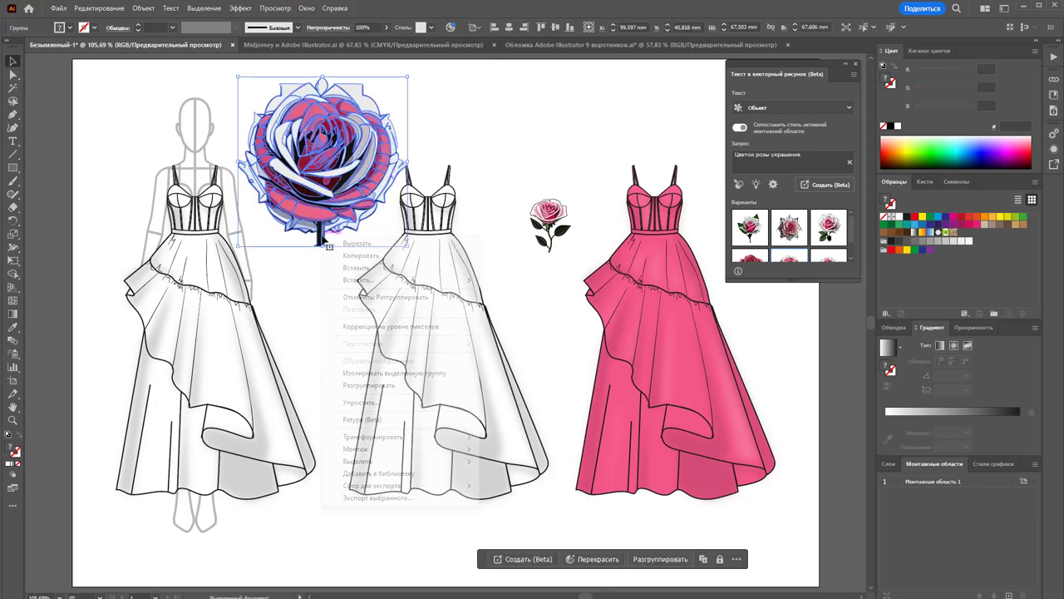
click(325, 260)
Try deleting the rose's stem, undo it, and regroup all the rose parts
click(324, 245)
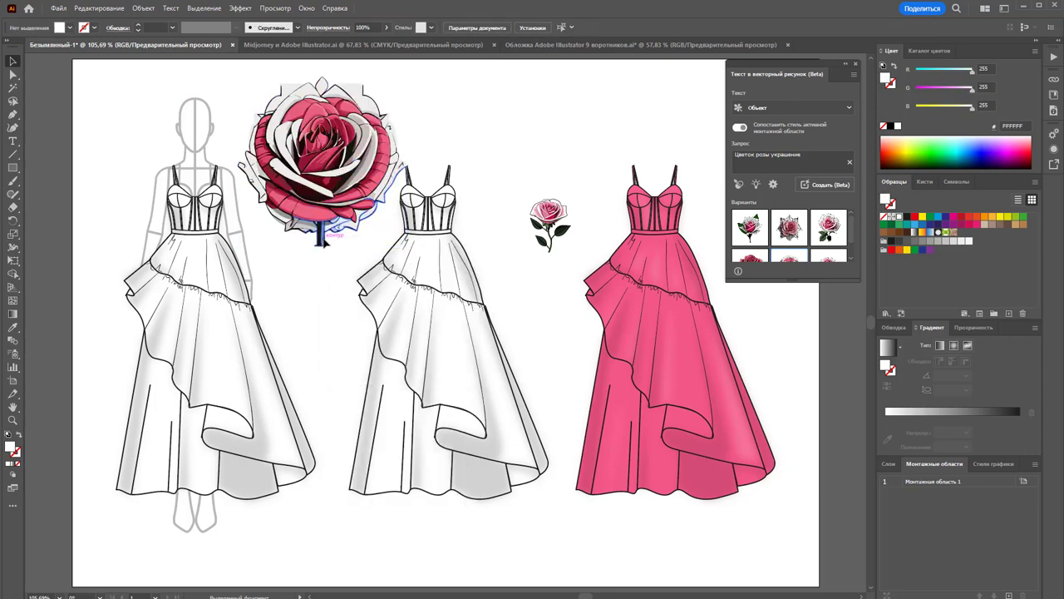
key(Delete)
mouse_move(341, 230)
mouse_down()
mouse_move(363, 274)
mouse_move(361, 231)
mouse_up()
key(ctrl+z)
click(308, 275)
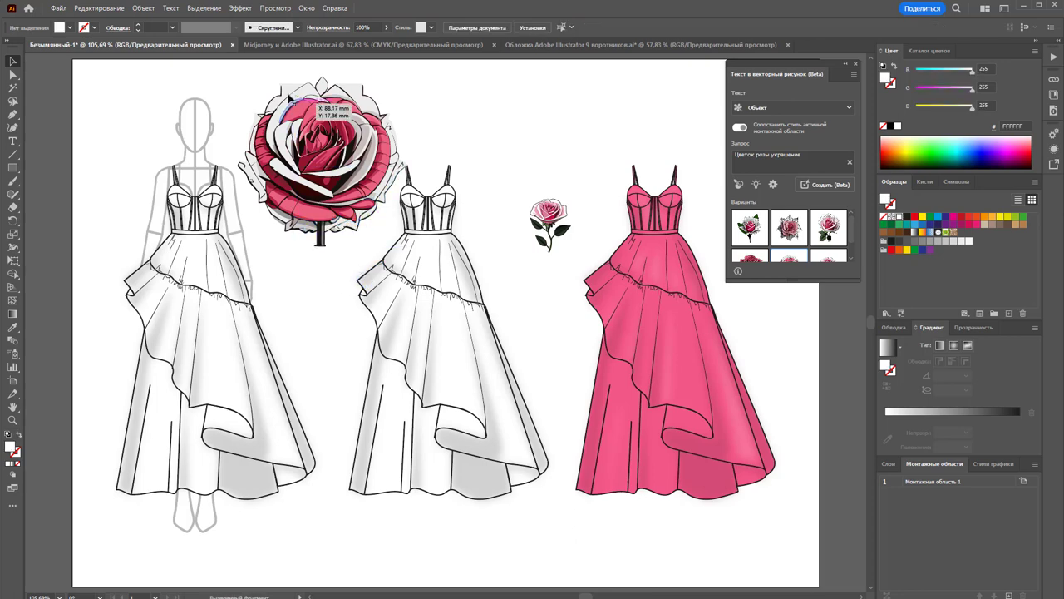
drag(254, 76, 396, 240)
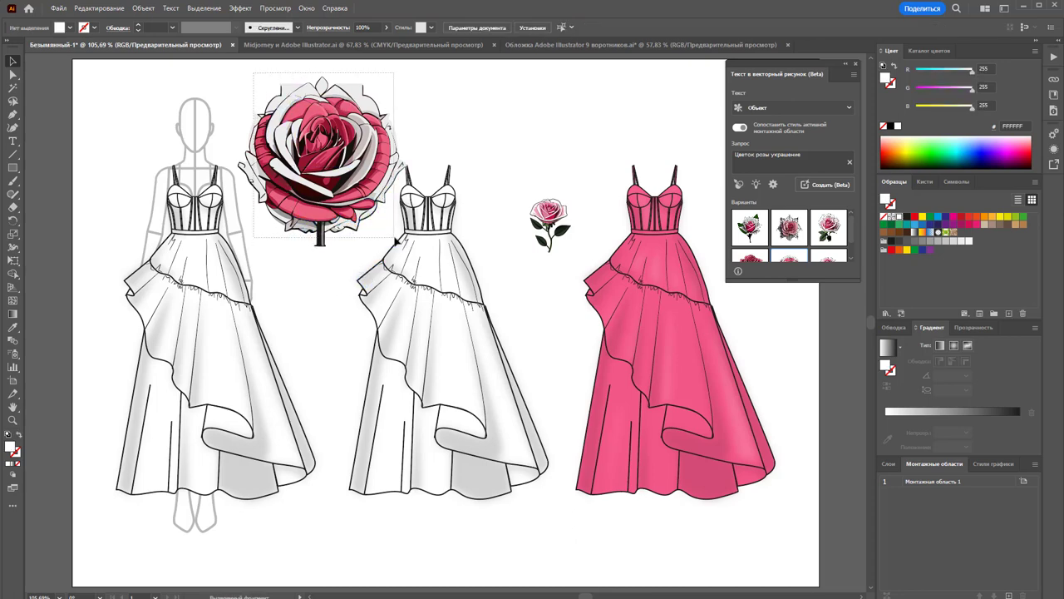
right_click(321, 167)
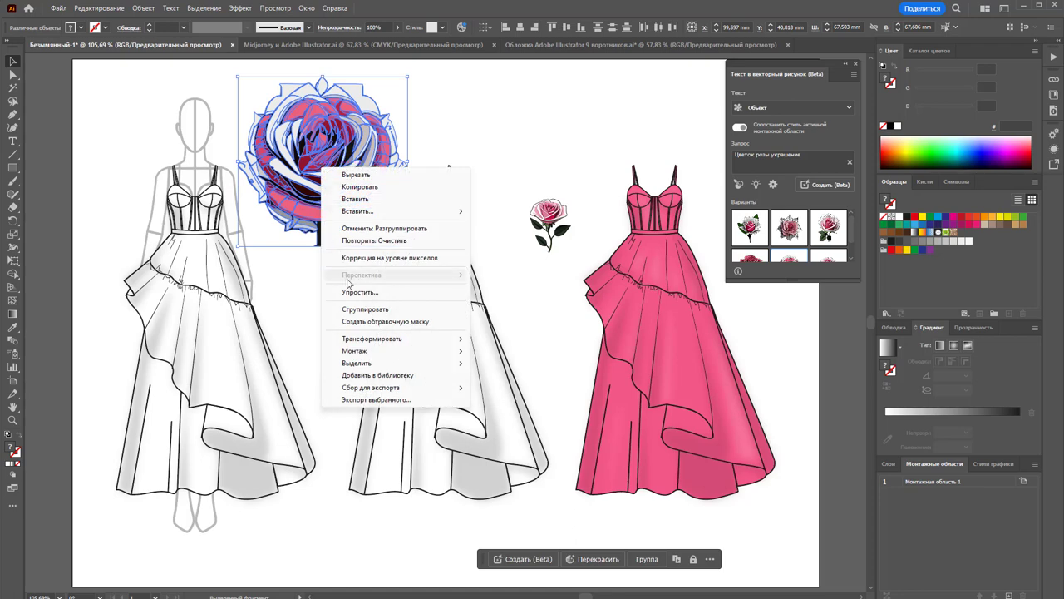
click(362, 309)
click(507, 274)
Delete the small rose, pin the shrunken rose on the pink bodice, and set generation to Сцена
click(545, 213)
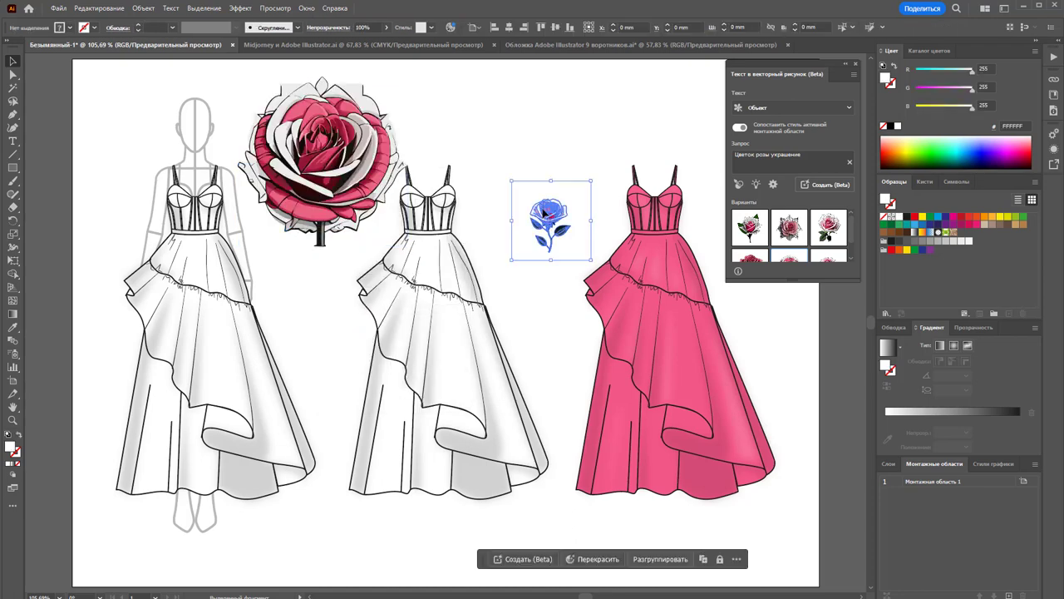
key(Delete)
drag(324, 166, 591, 279)
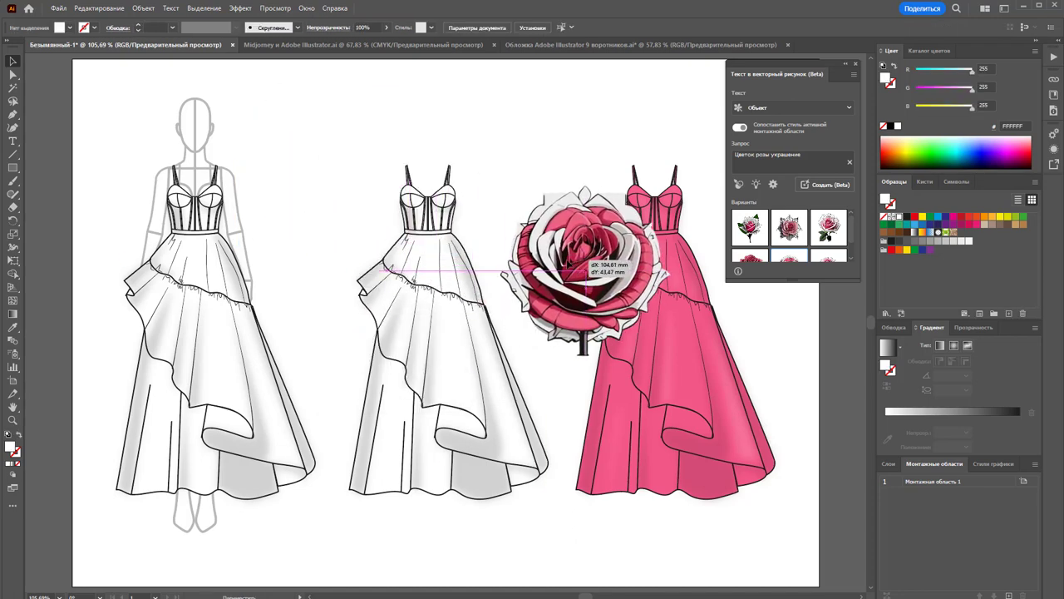
mouse_move(670, 356)
mouse_down()
mouse_move(619, 303)
mouse_move(669, 277)
mouse_move(639, 237)
mouse_up()
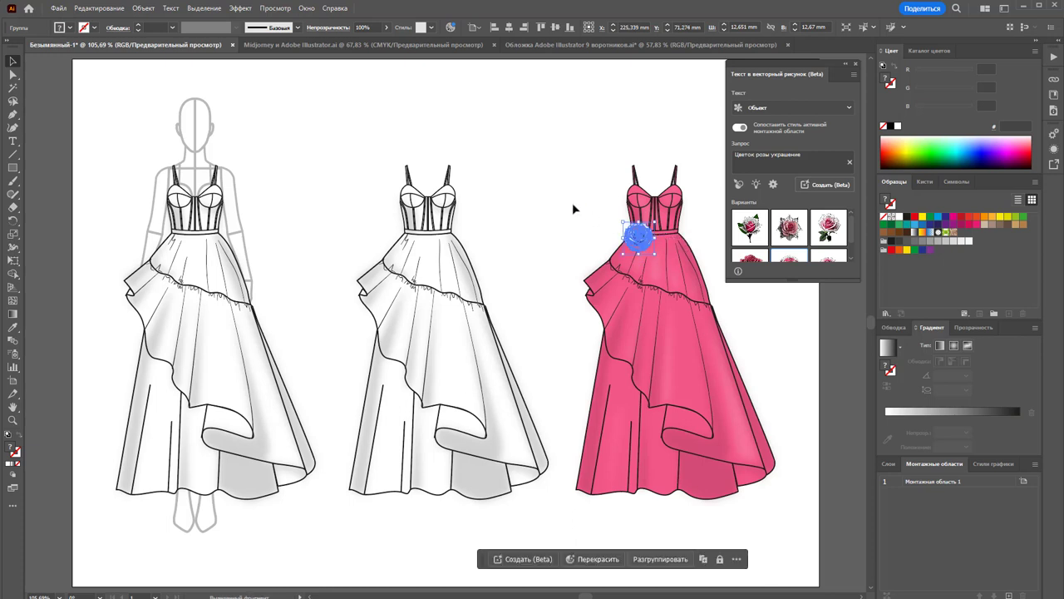
click(574, 200)
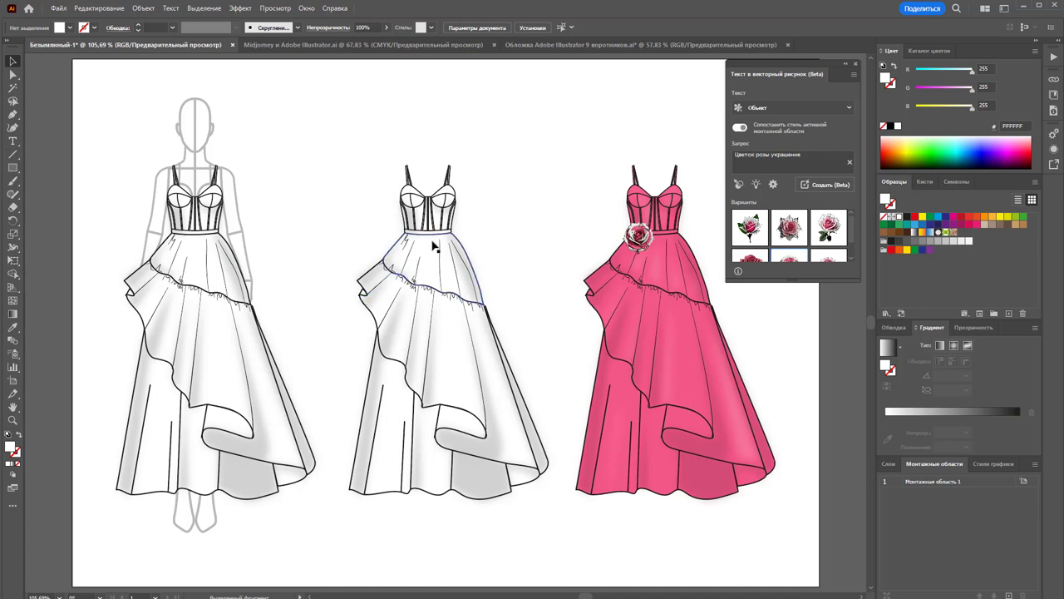
click(809, 107)
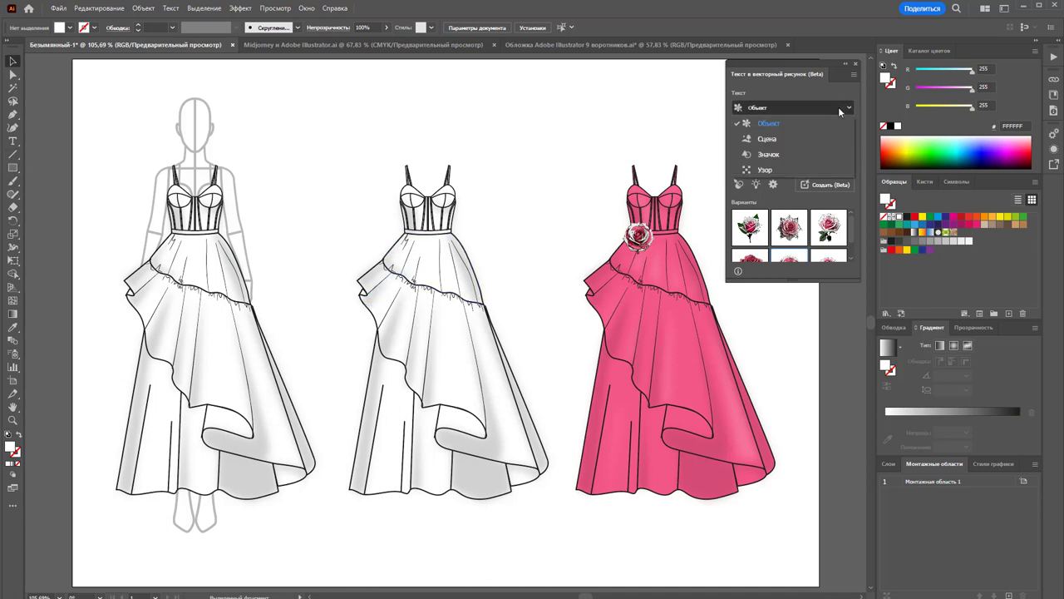
click(789, 141)
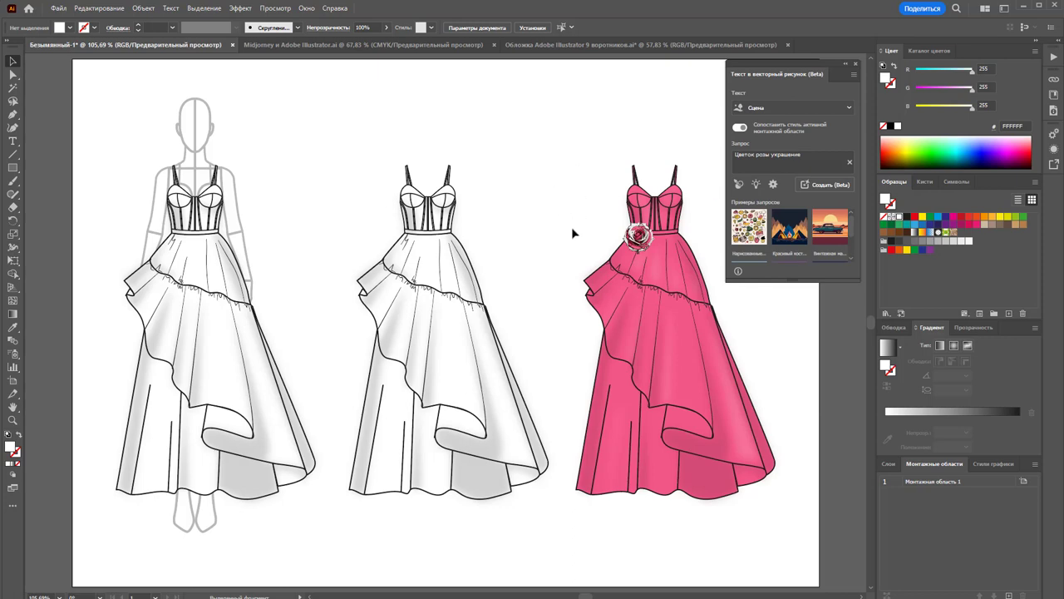
Draw a square below the artboard and generate the scene 'Розовы куст с милой скамейкой'
scroll(551, 233, down, 6)
scroll(548, 207, down, 3)
scroll(549, 205, down, 2)
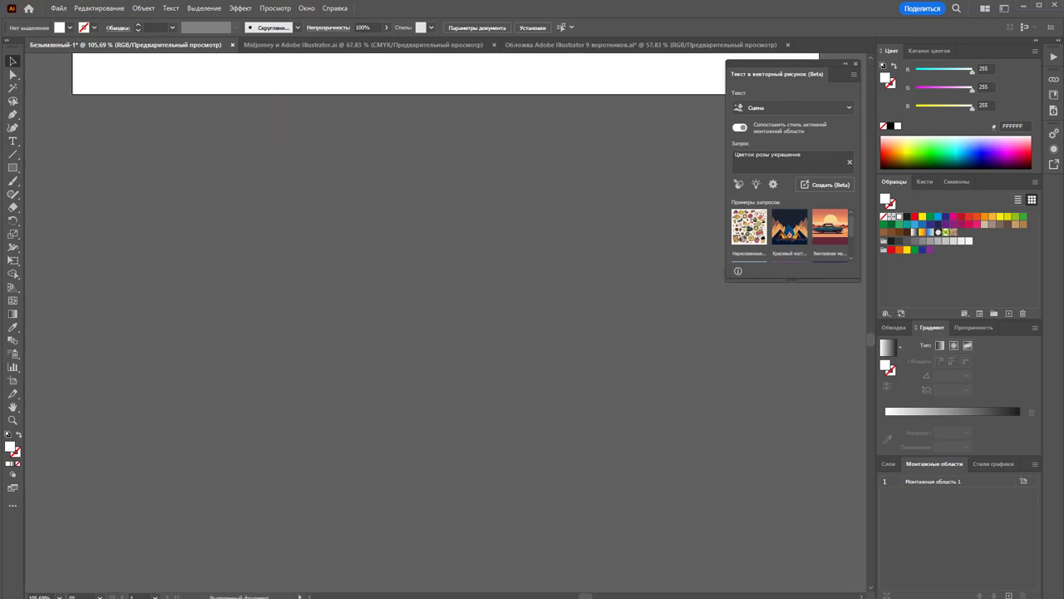
click(13, 169)
drag(78, 111, 489, 472)
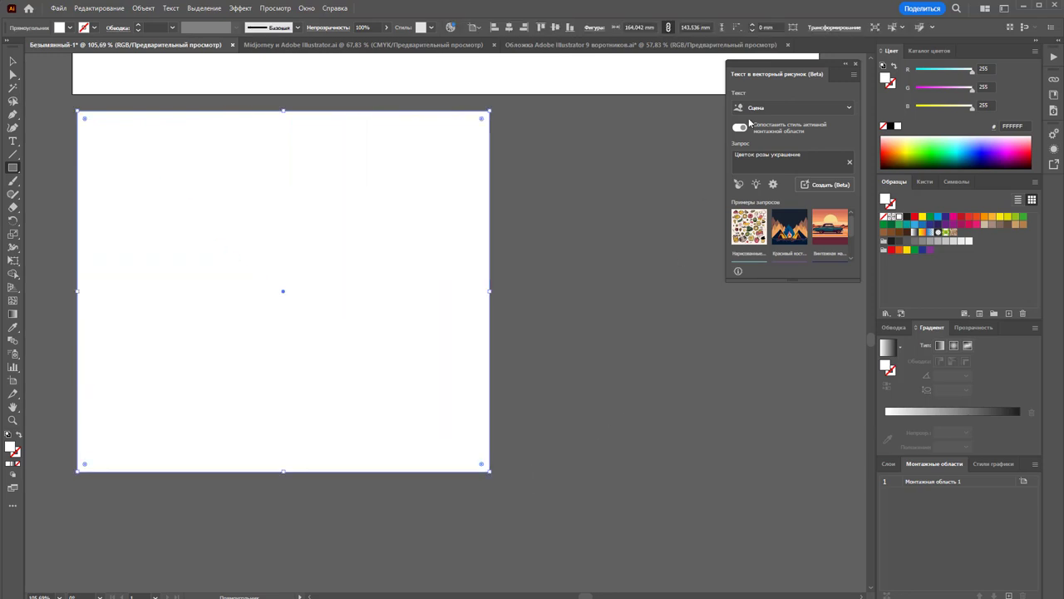
triple_click(809, 154)
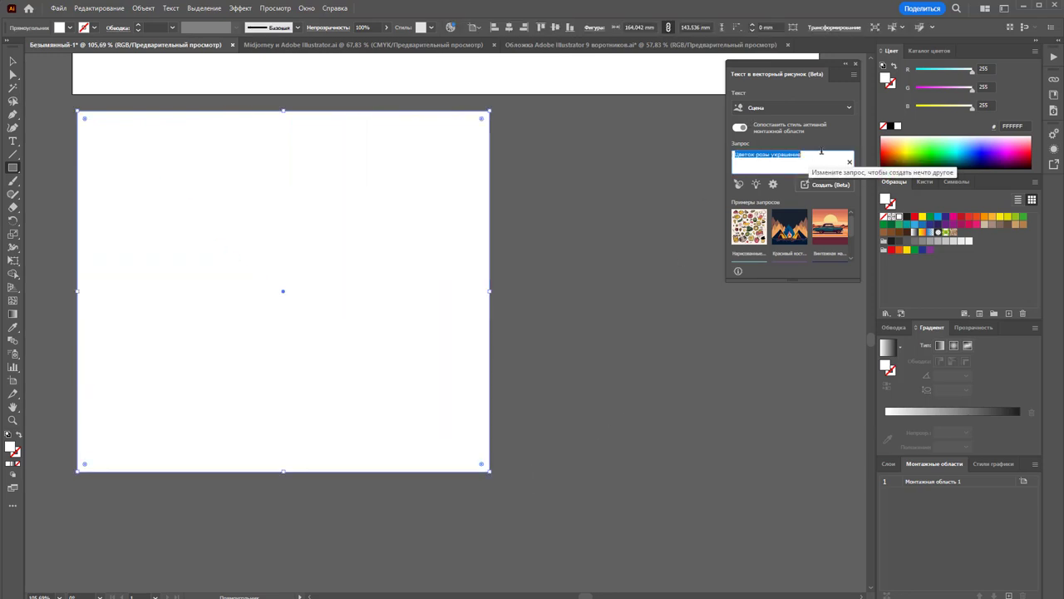
text(Розовы куст)
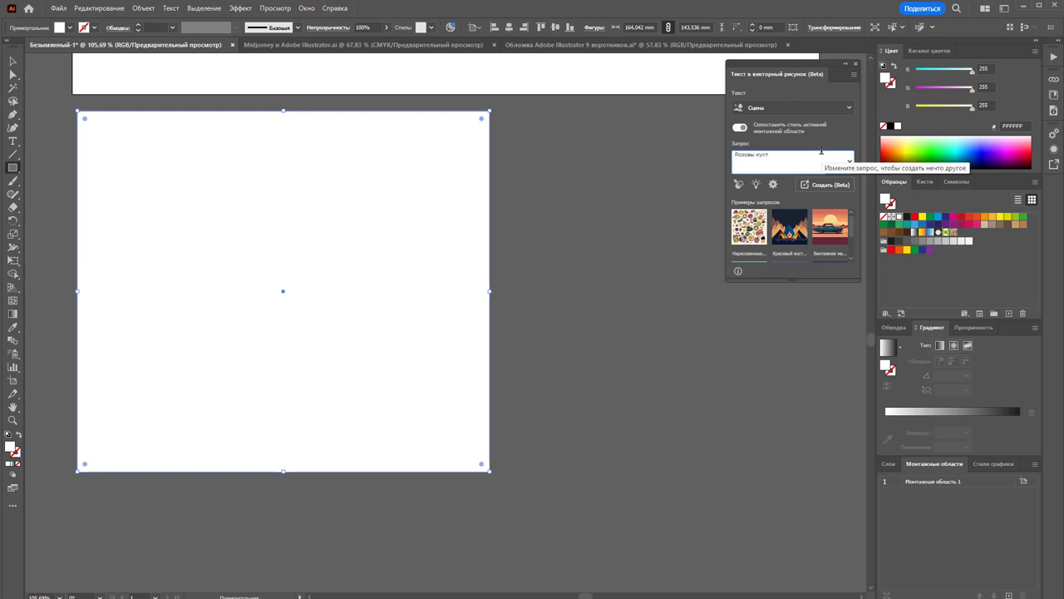
text( с милой скамейкой)
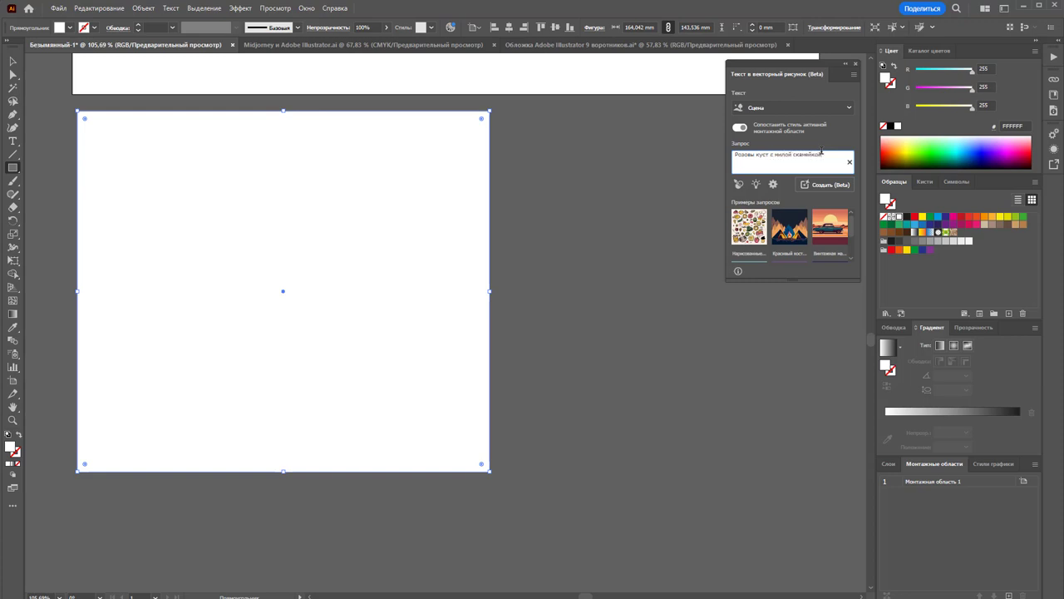
key(Return)
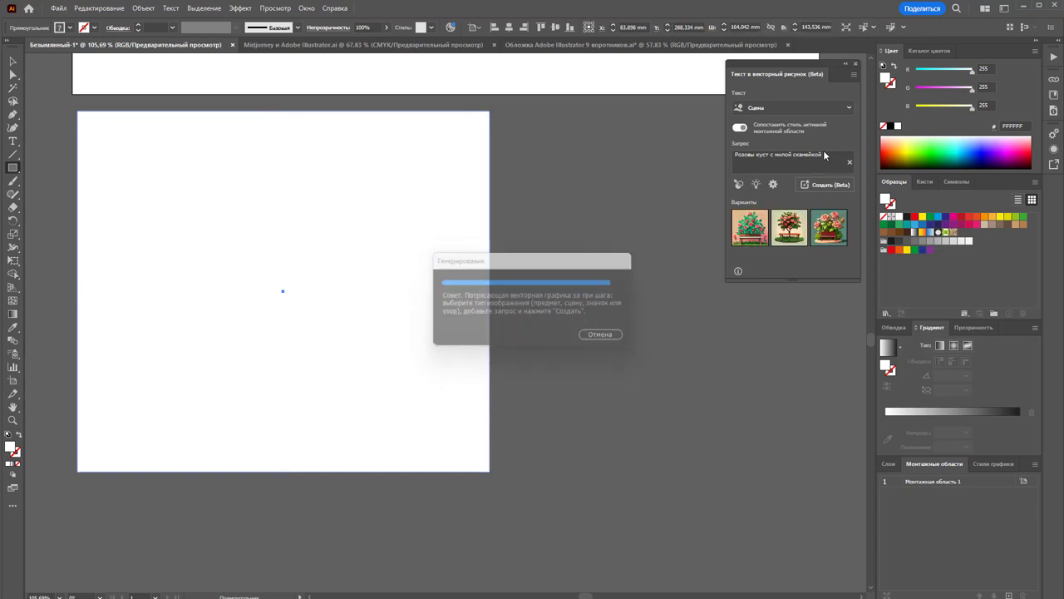
Compare the scene variants and keep the first rose bush with bench
click(796, 220)
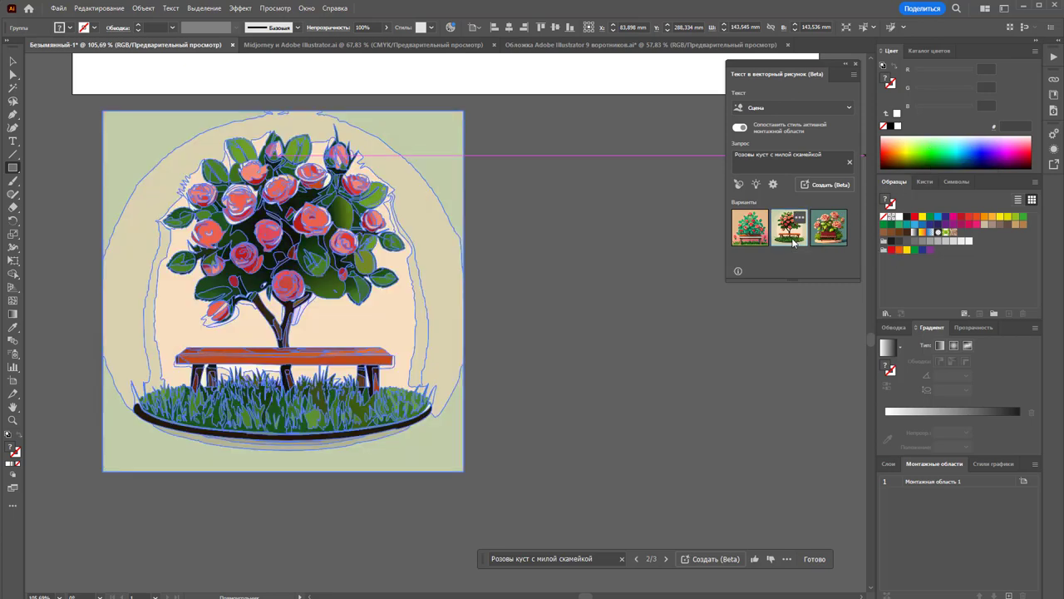
click(841, 232)
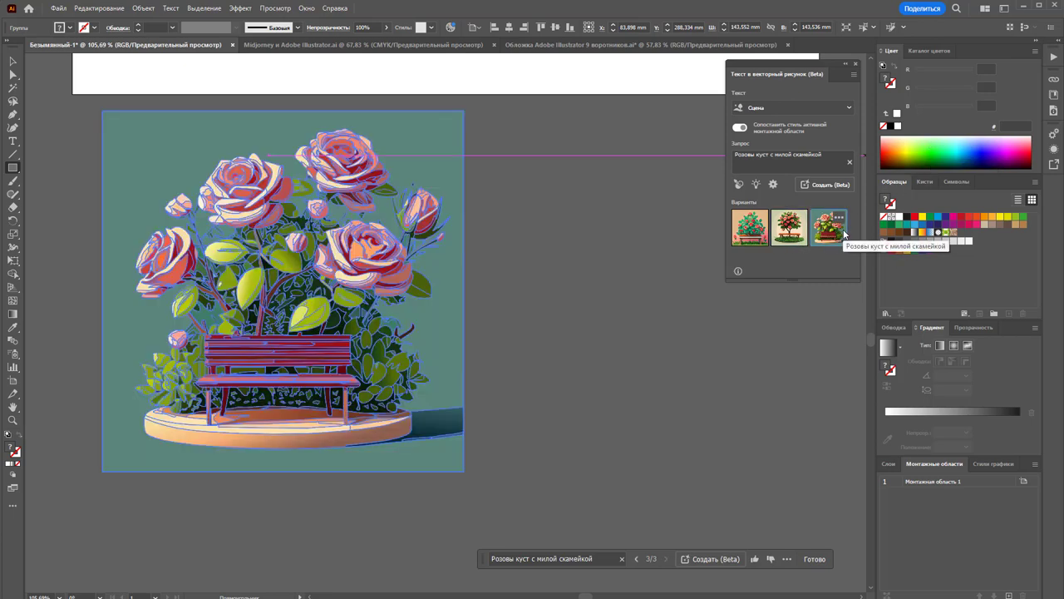
click(777, 239)
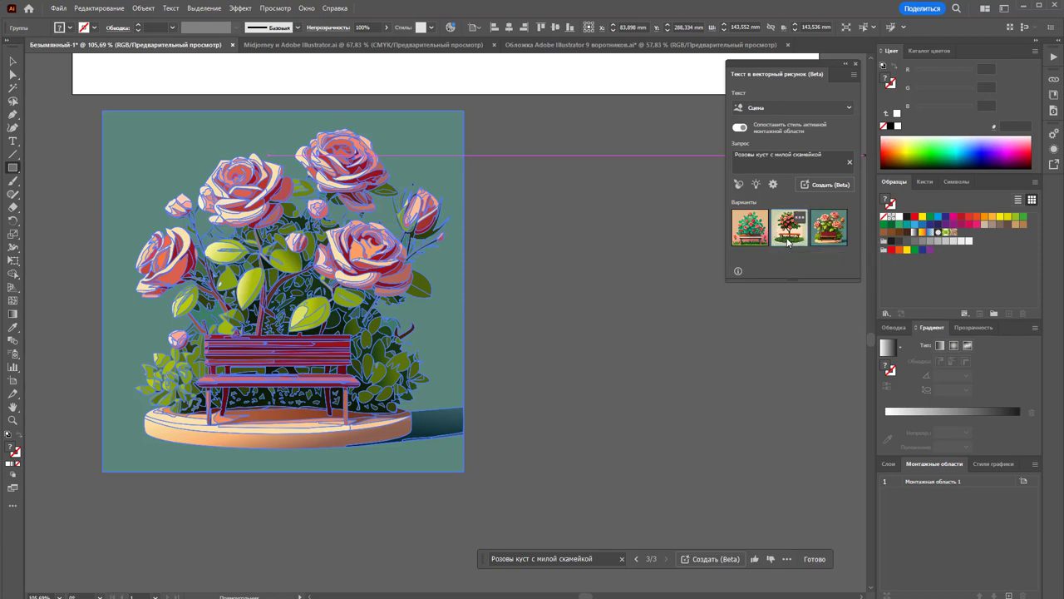
click(758, 237)
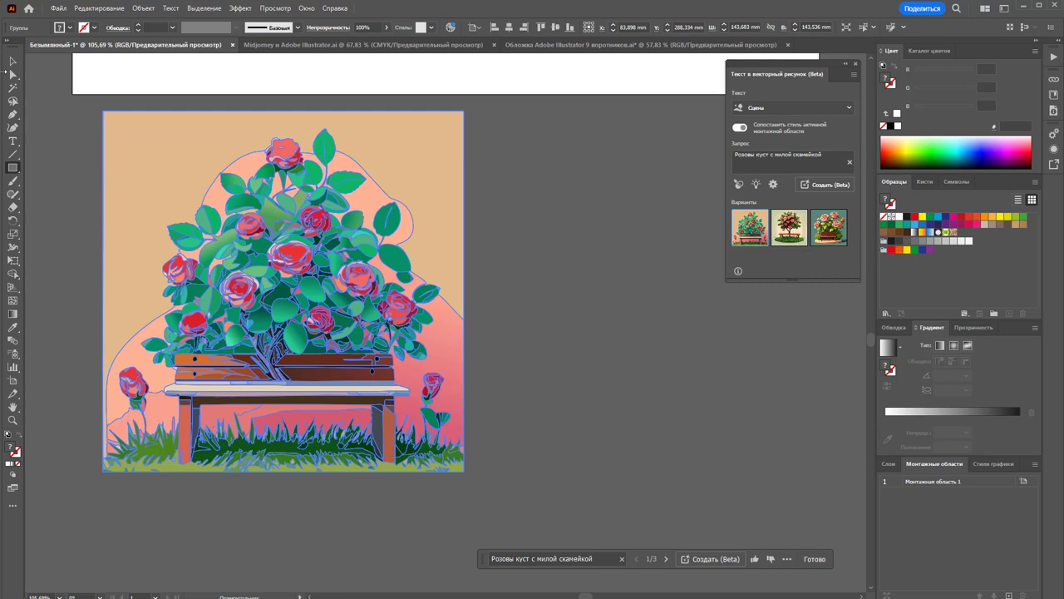
click(13, 60)
click(511, 290)
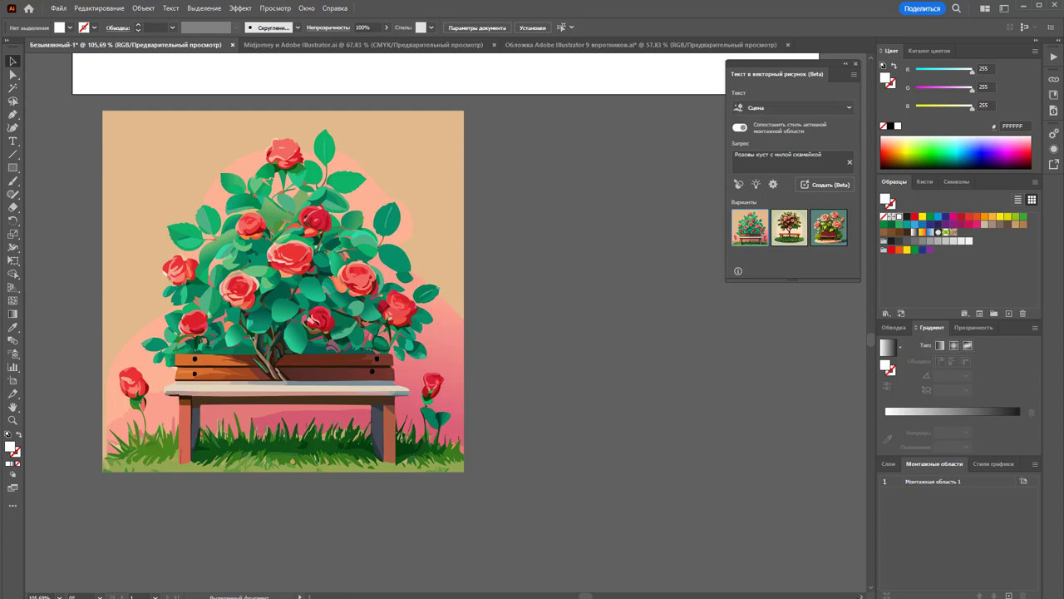
Draw a second square beside the bench scene and generate the scene 'Розовы куст арка'
scroll(441, 291, right, 5)
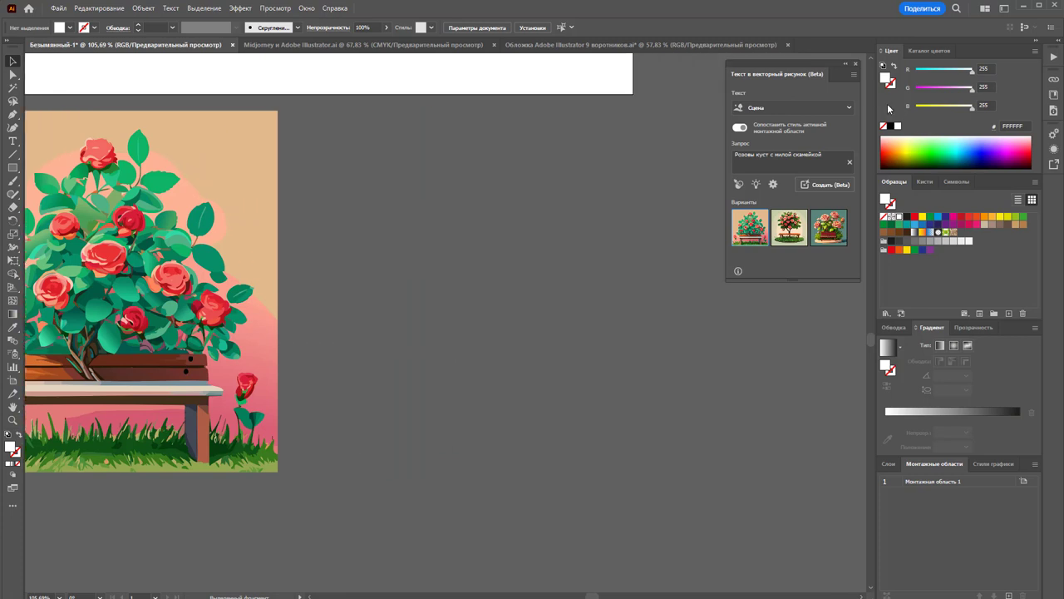
click(849, 108)
key(Escape)
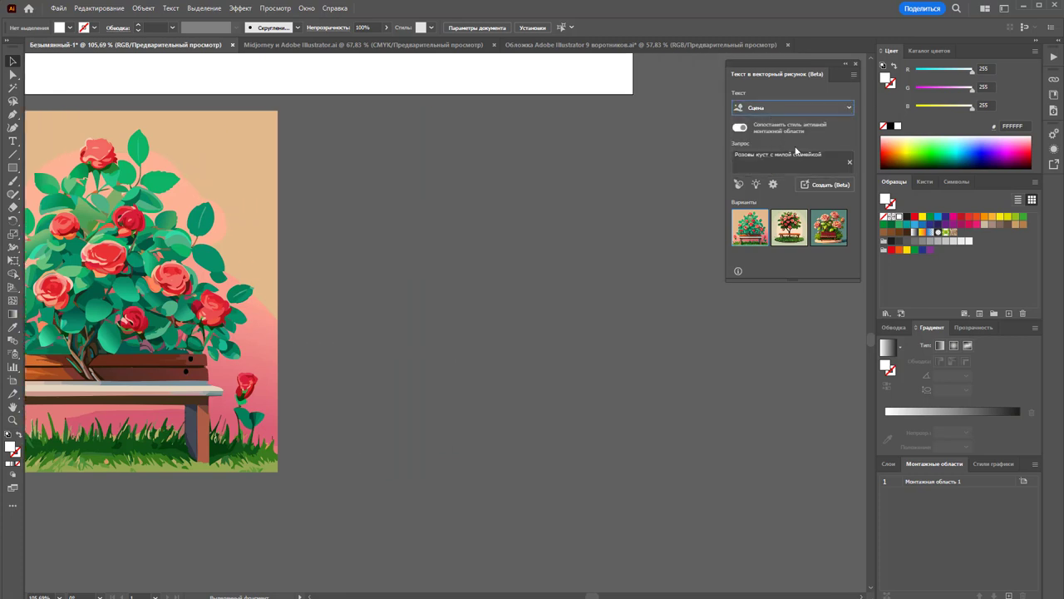
click(12, 167)
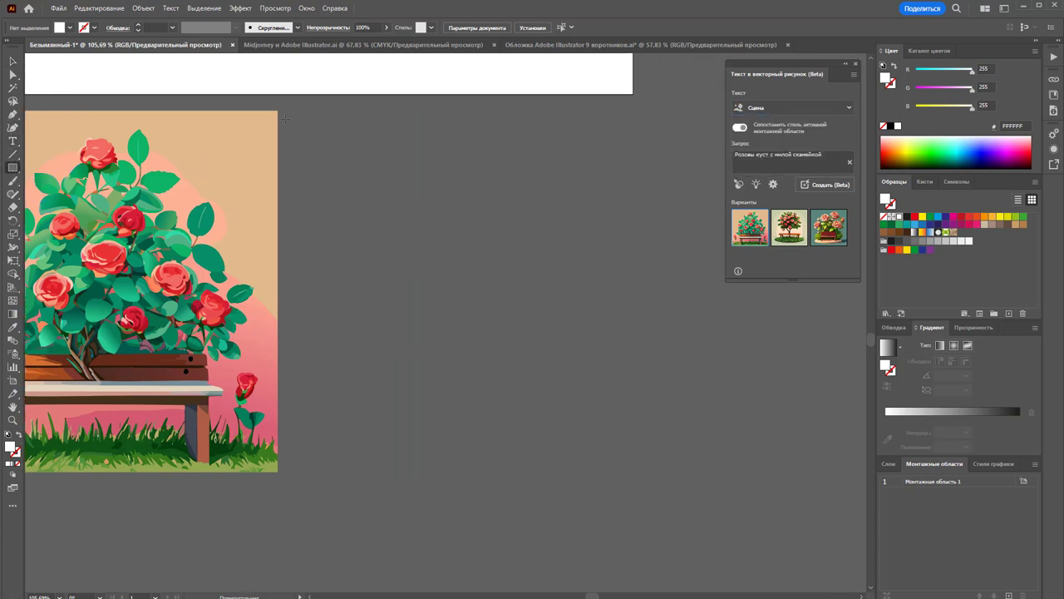
drag(284, 111, 649, 471)
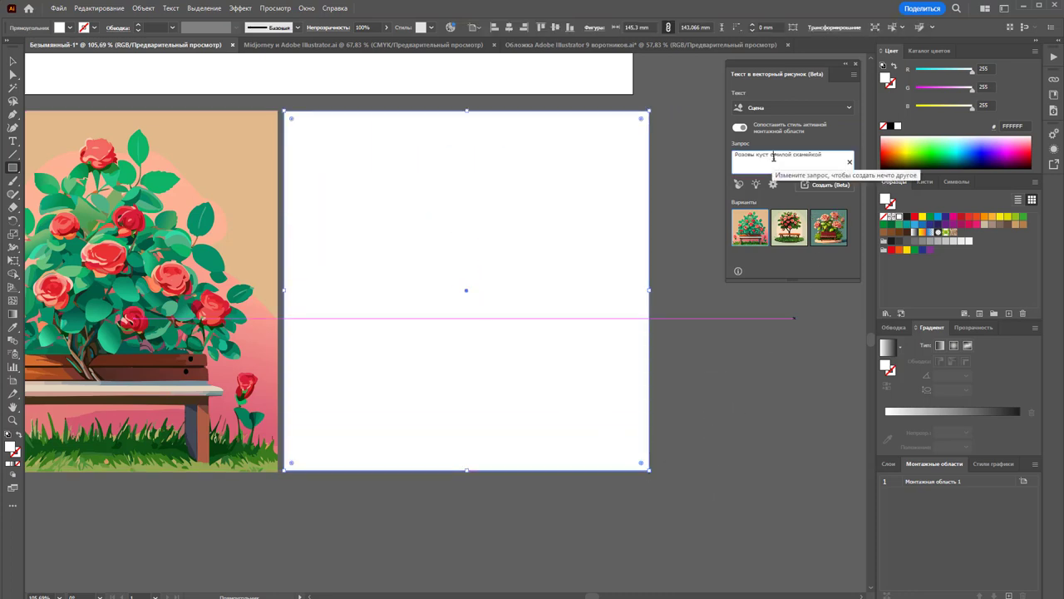
drag(774, 156, 841, 162)
key(BackSpace)
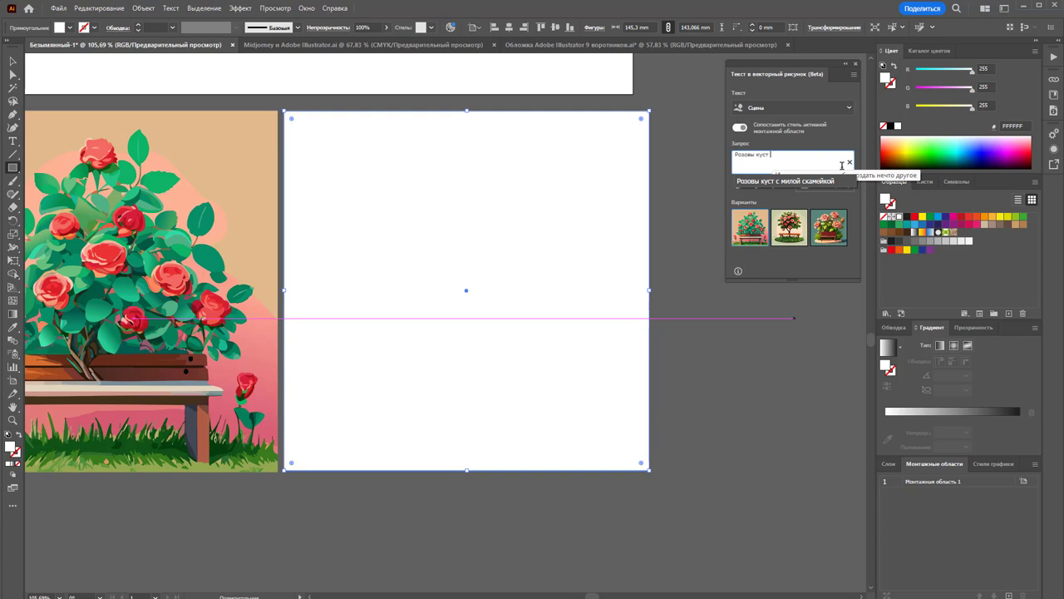
text(в)
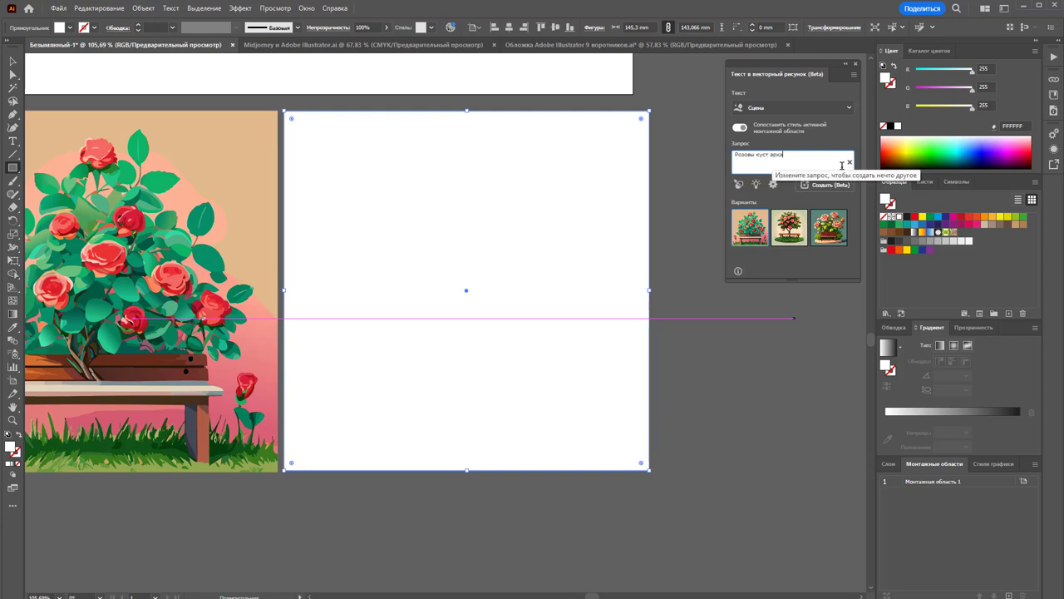
key(Return)
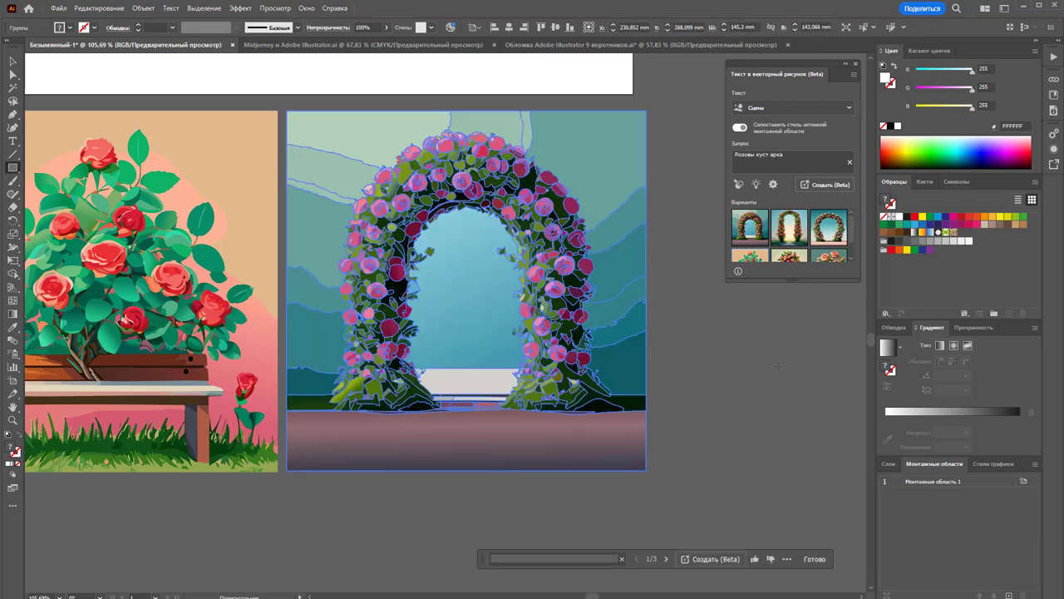
Compare the arch variants and keep the third, the round rose-covered arch
click(790, 231)
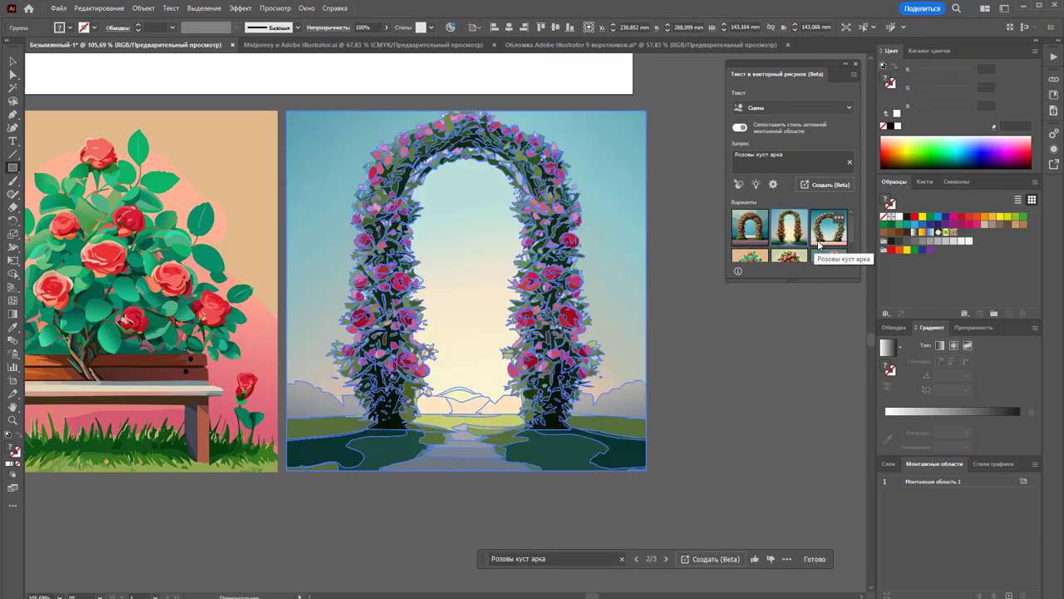
click(830, 238)
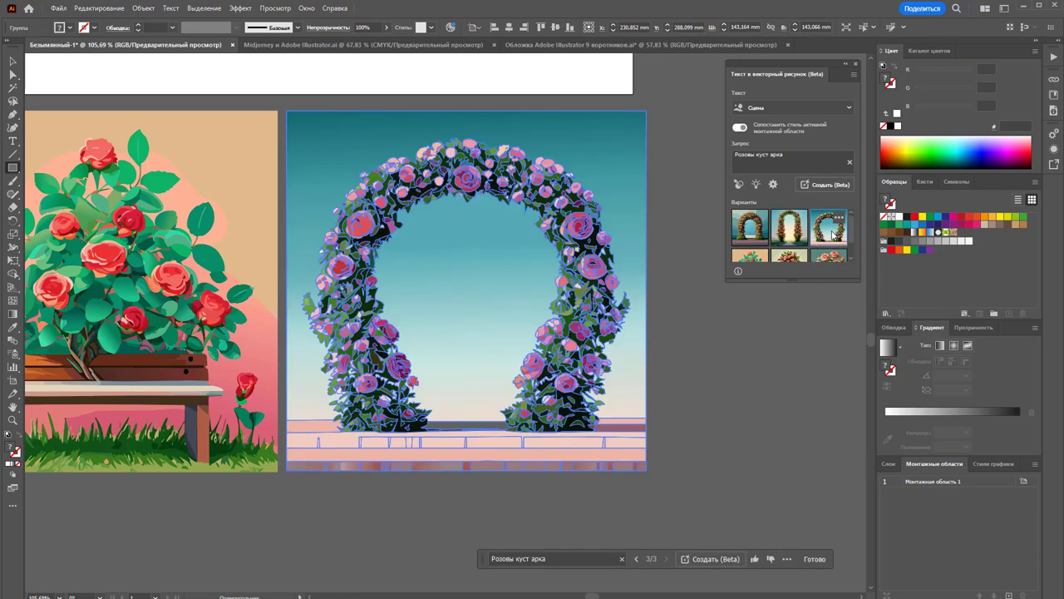
click(791, 236)
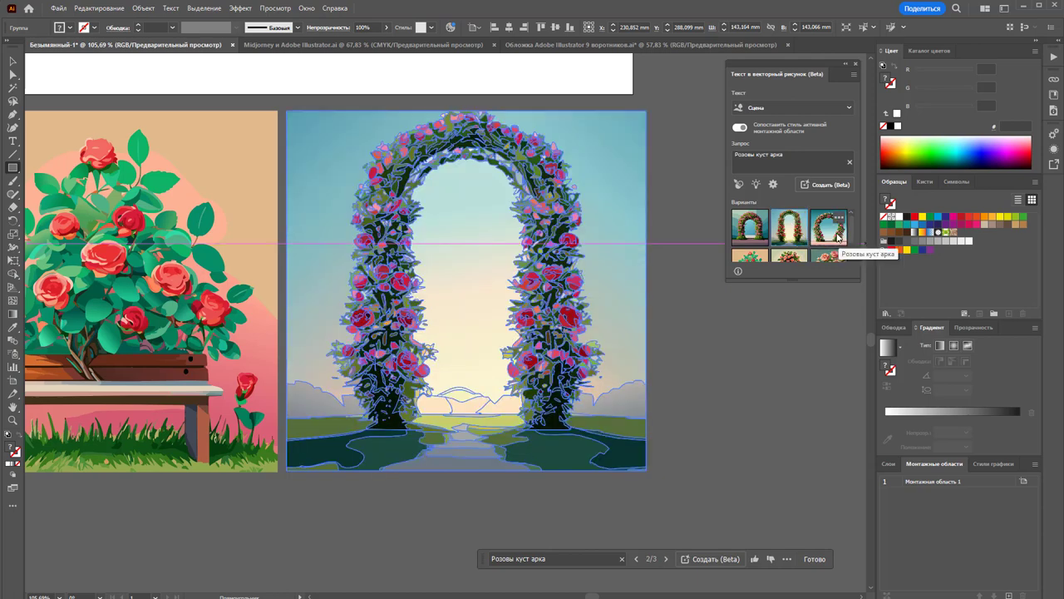
click(829, 229)
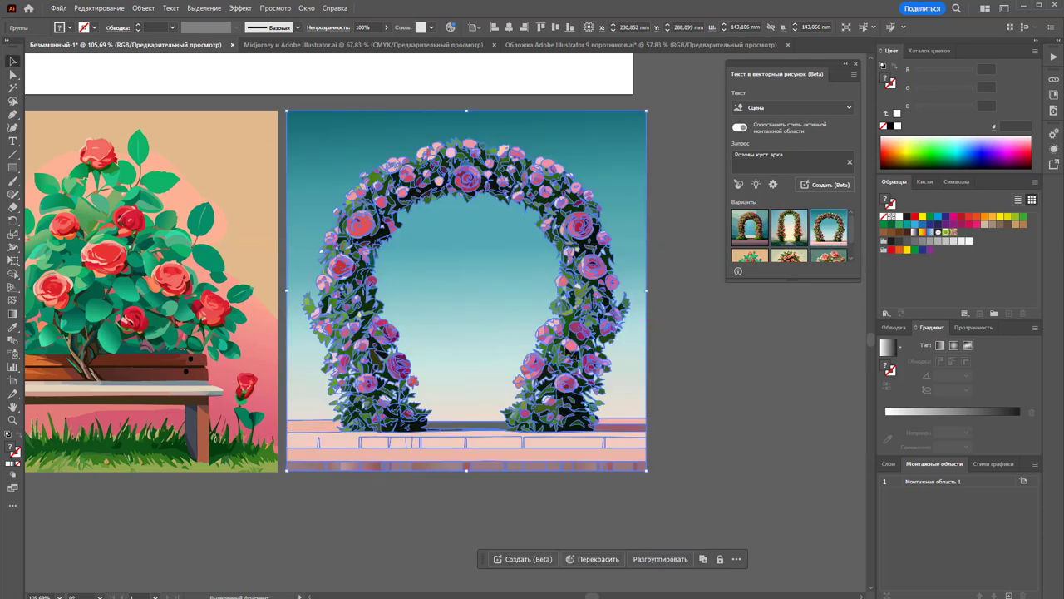
Zoom out to the dress artboard and group all parts of the pink dress
click(704, 381)
scroll(703, 382, up, 2)
scroll(703, 382, up, 2)
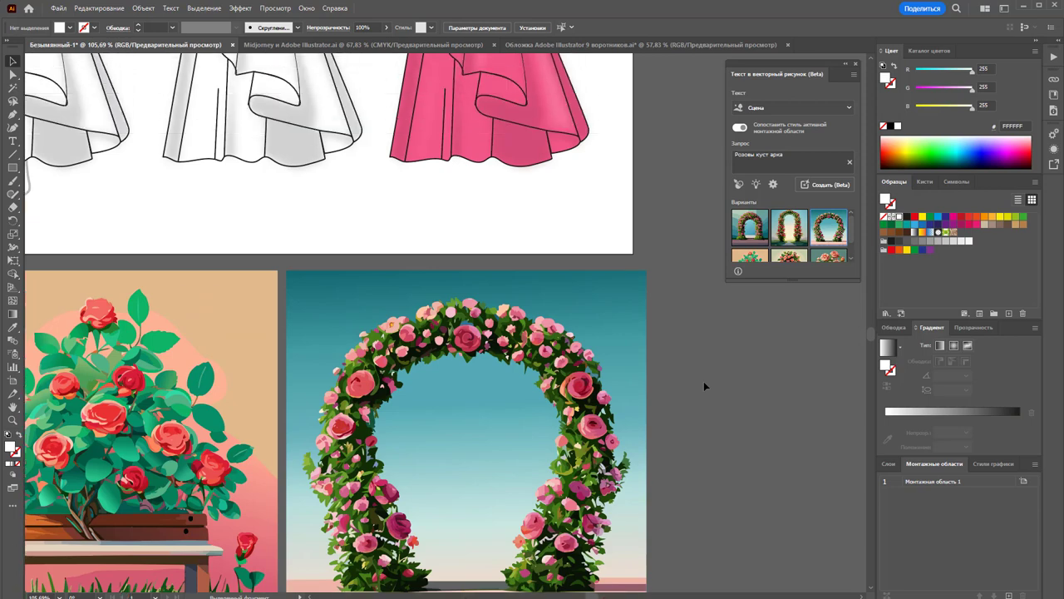
scroll(703, 383, down, 2)
alt+click(443, 283)
alt+click(443, 283)
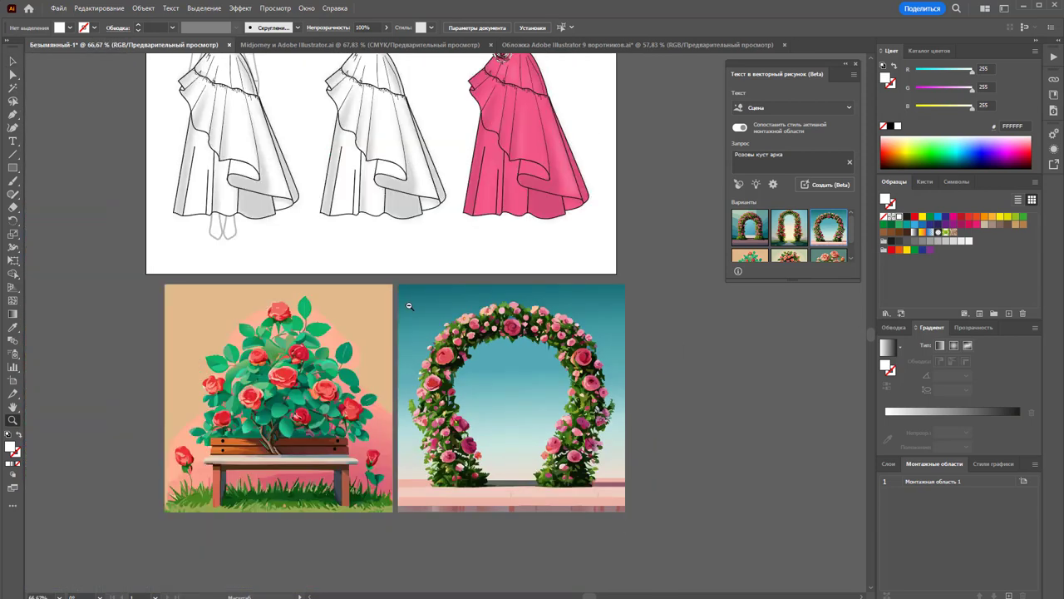
scroll(440, 282, up, 3)
key(v)
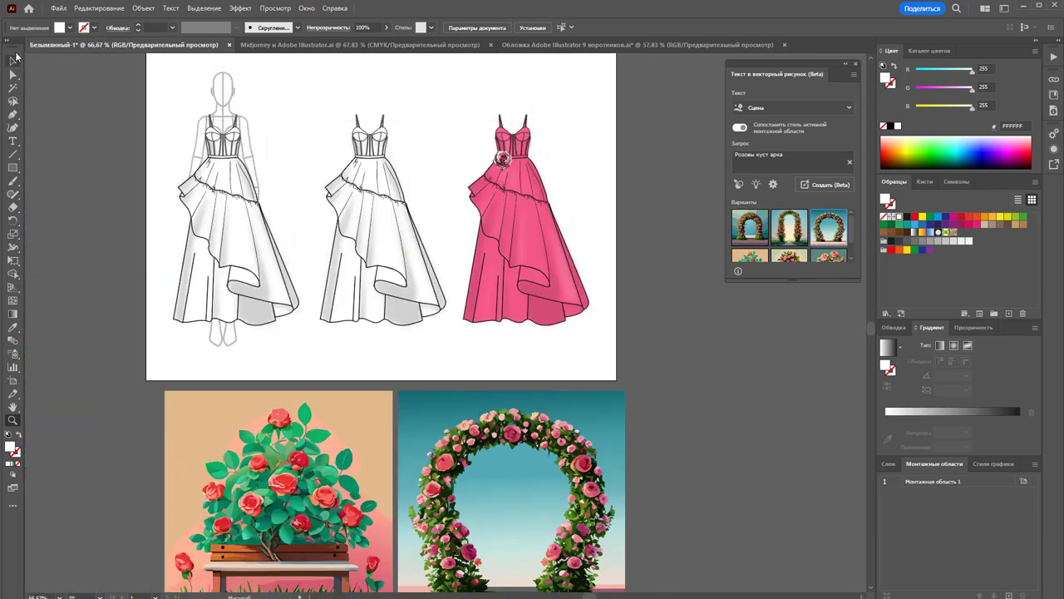
drag(584, 353, 467, 109)
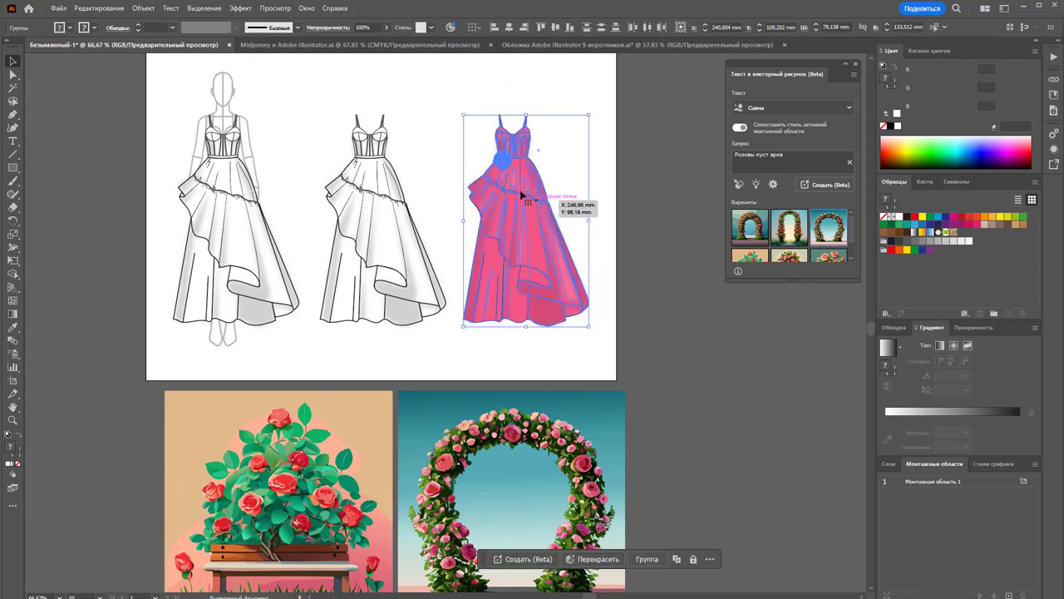
right_click(520, 192)
click(565, 329)
Move the grouped dress onto the arch scene, bring it to front, and shrink it beneath the arch
scroll(593, 311, down, 4)
drag(552, 173, 507, 404)
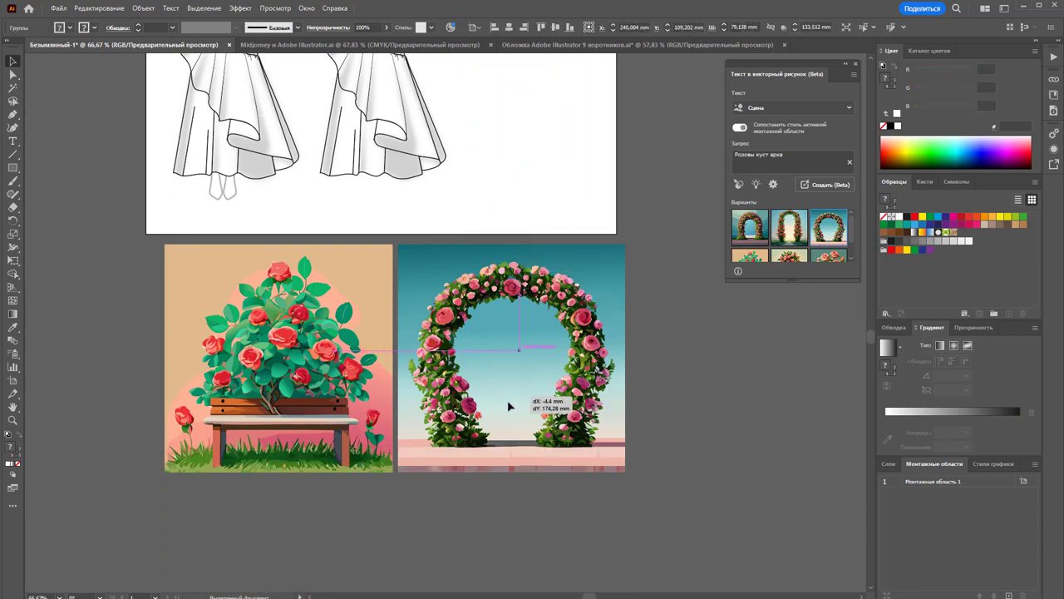
right_click(522, 379)
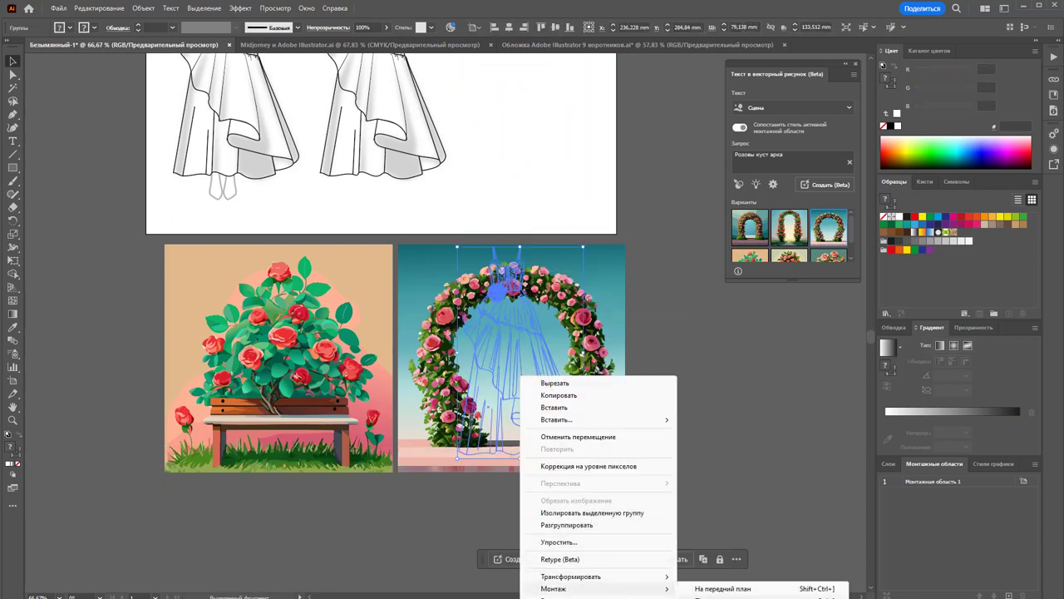
click(707, 584)
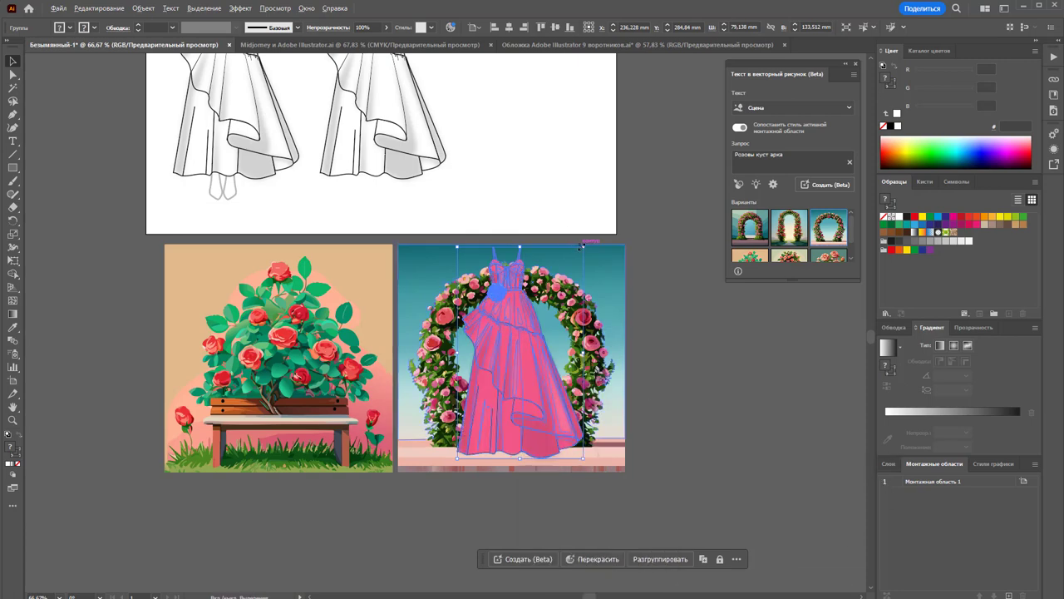
drag(457, 247, 495, 290)
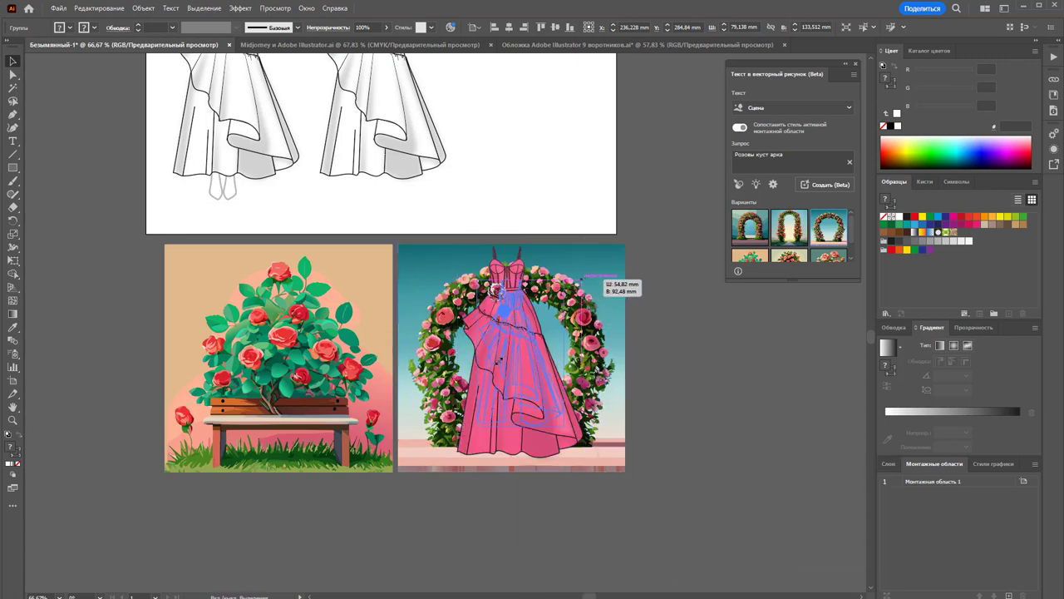
drag(578, 291, 582, 285)
drag(517, 353, 513, 382)
drag(519, 384, 519, 387)
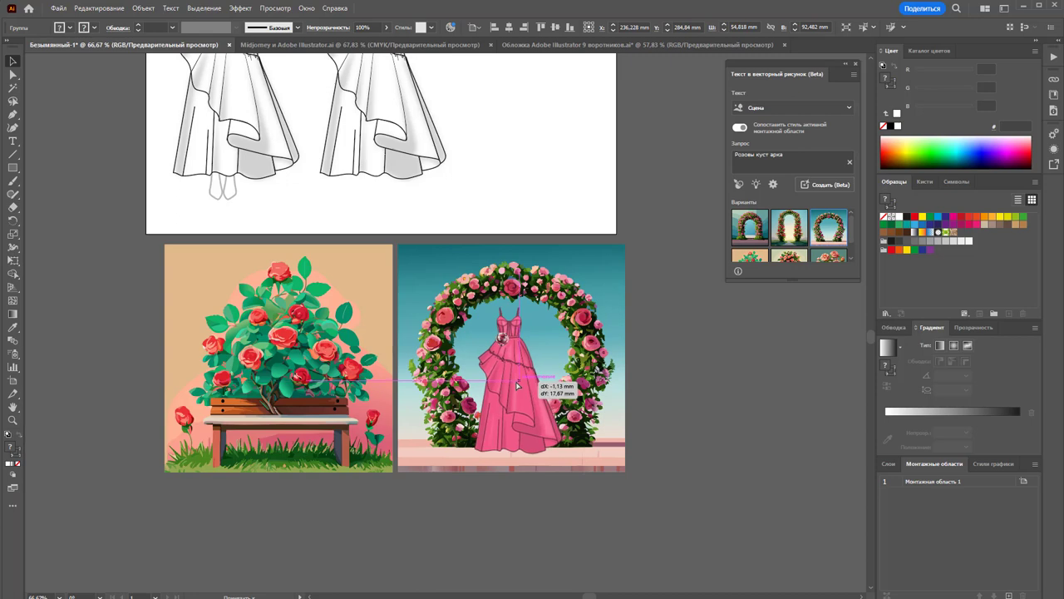
click(652, 375)
scroll(656, 371, down, 1)
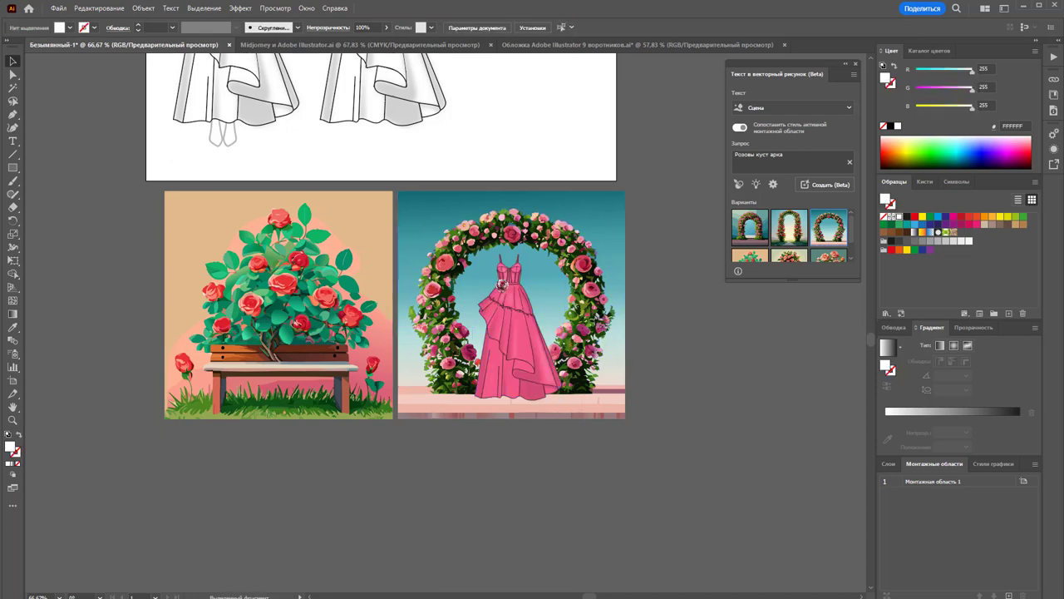
Draw a square on the scene's bench and generate a black cat with pink eyes in it
click(12, 420)
click(264, 359)
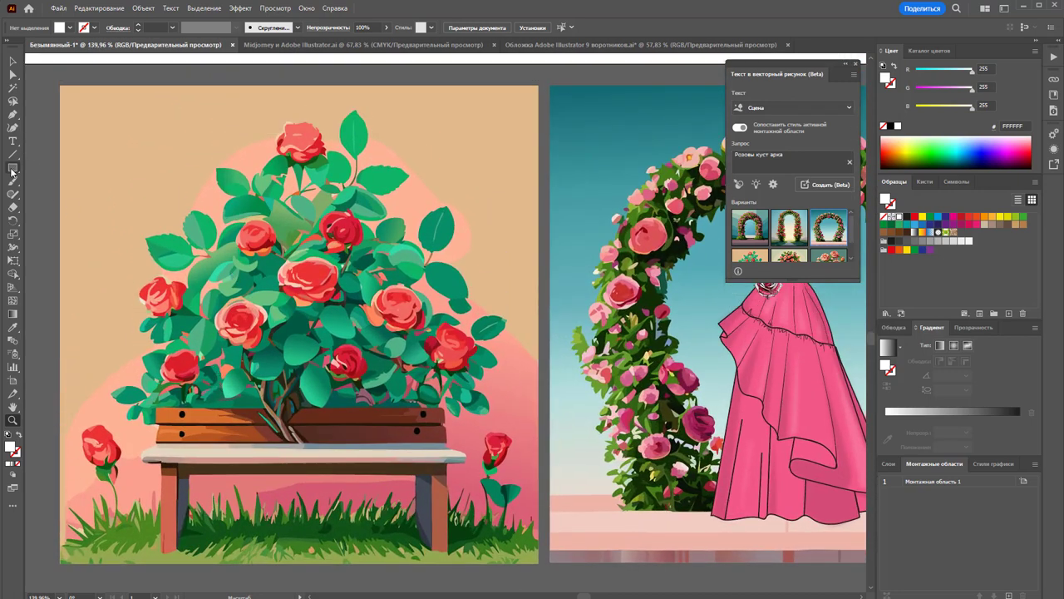
click(12, 167)
drag(147, 330, 266, 454)
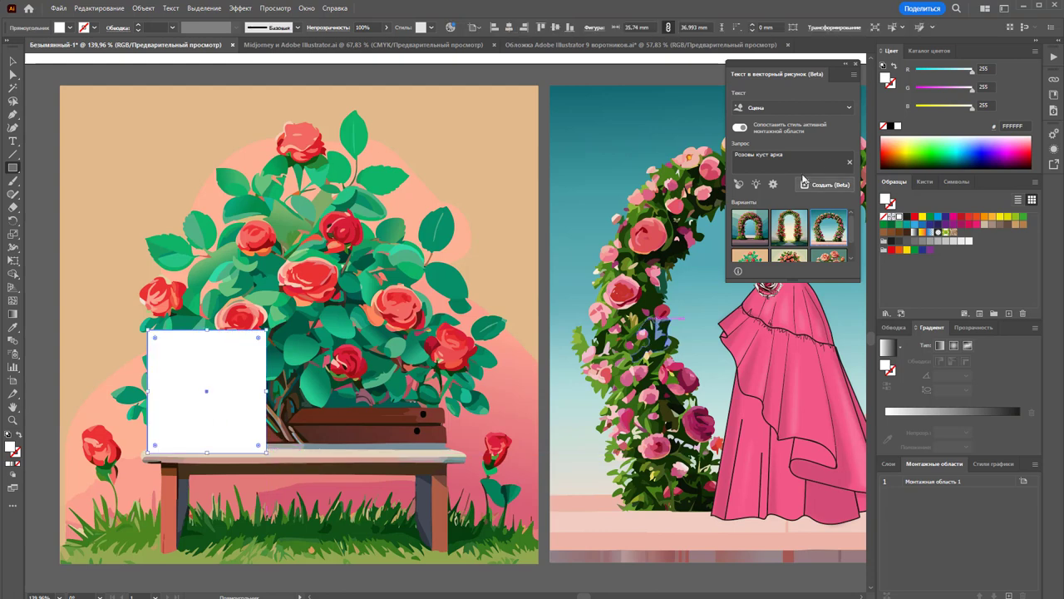
click(793, 165)
key(ctrl+a)
text(ч)
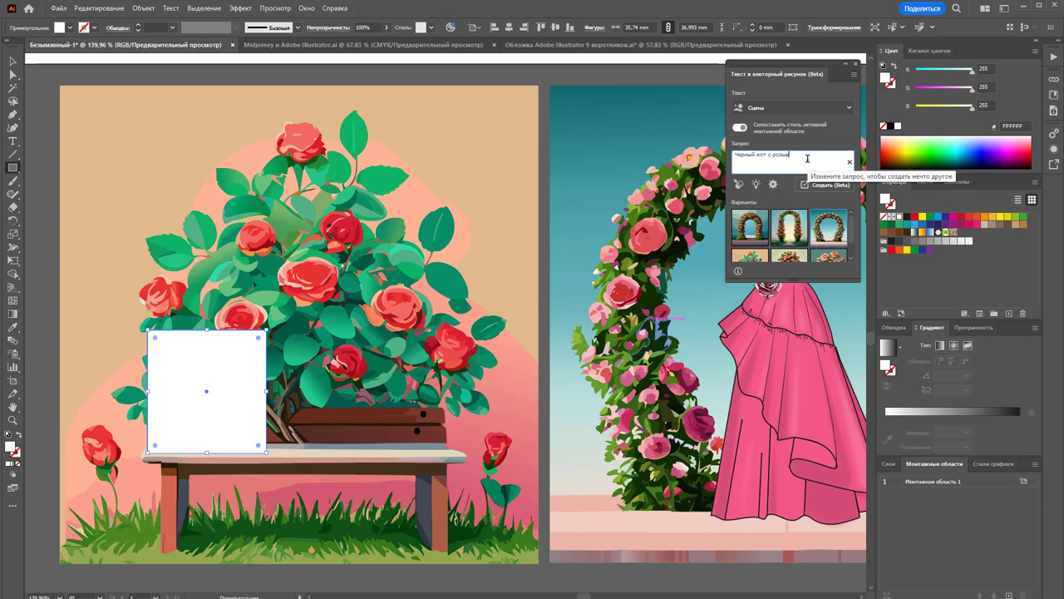
text(ми глазами)
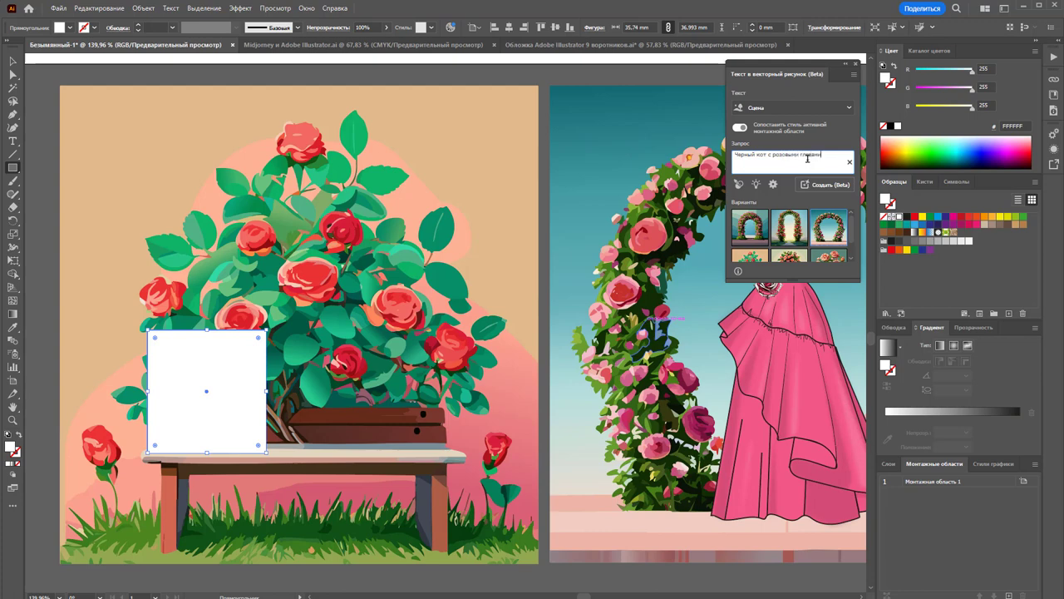
key(Return)
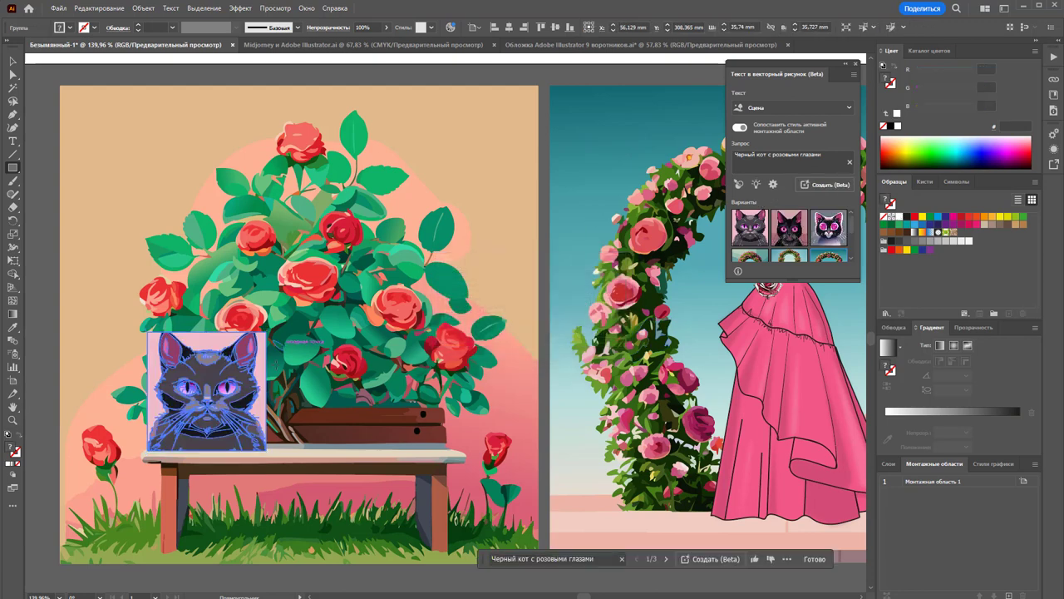
Revise the cat prompt to 'Черный кот в полный рост сидит', dropping the pink-eyes phrase, and regenerate
click(772, 158)
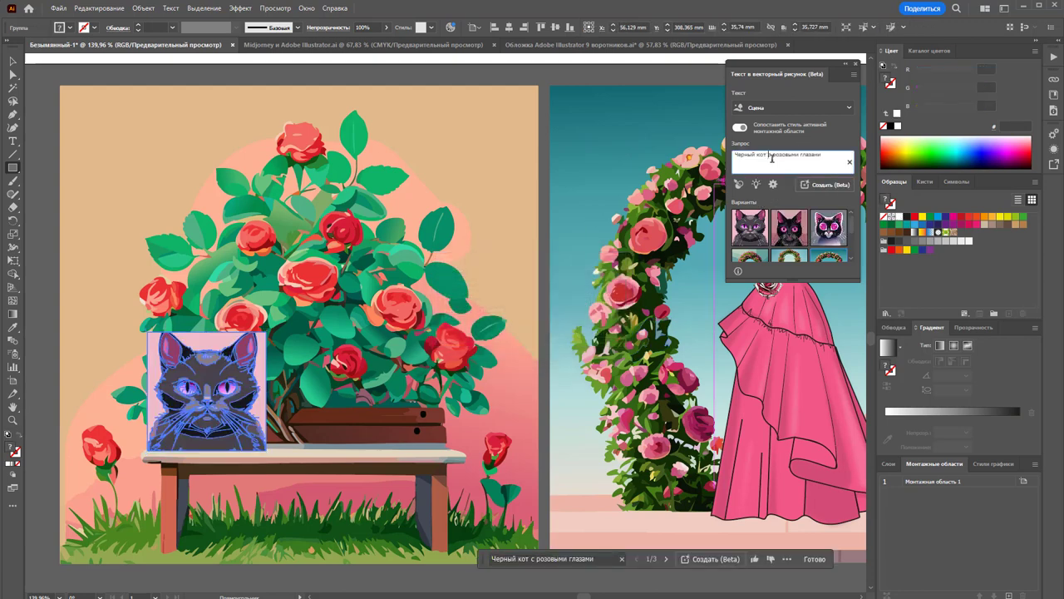
text(в полный рос)
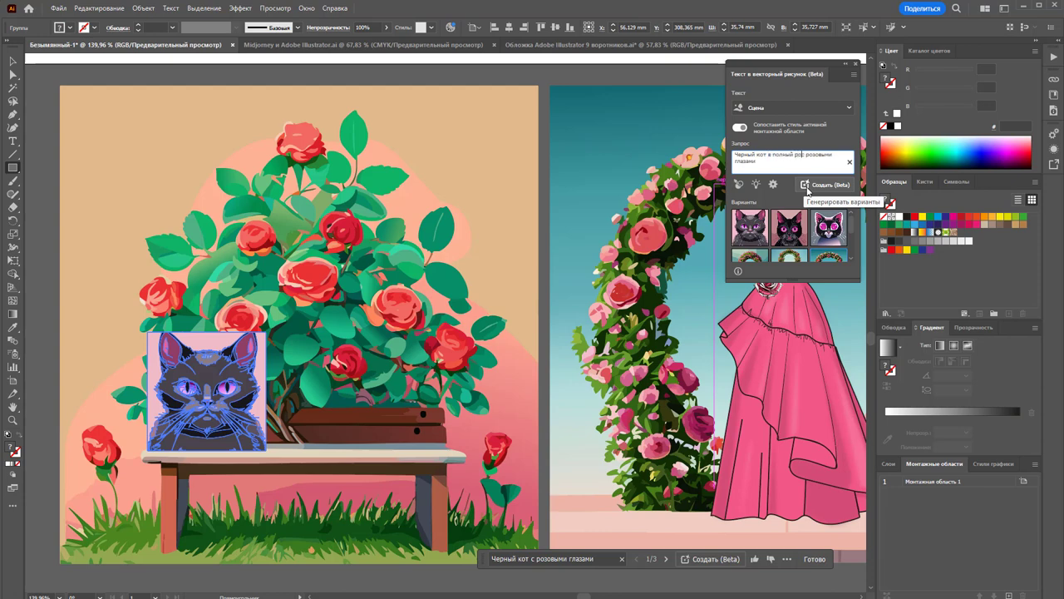
text(т)
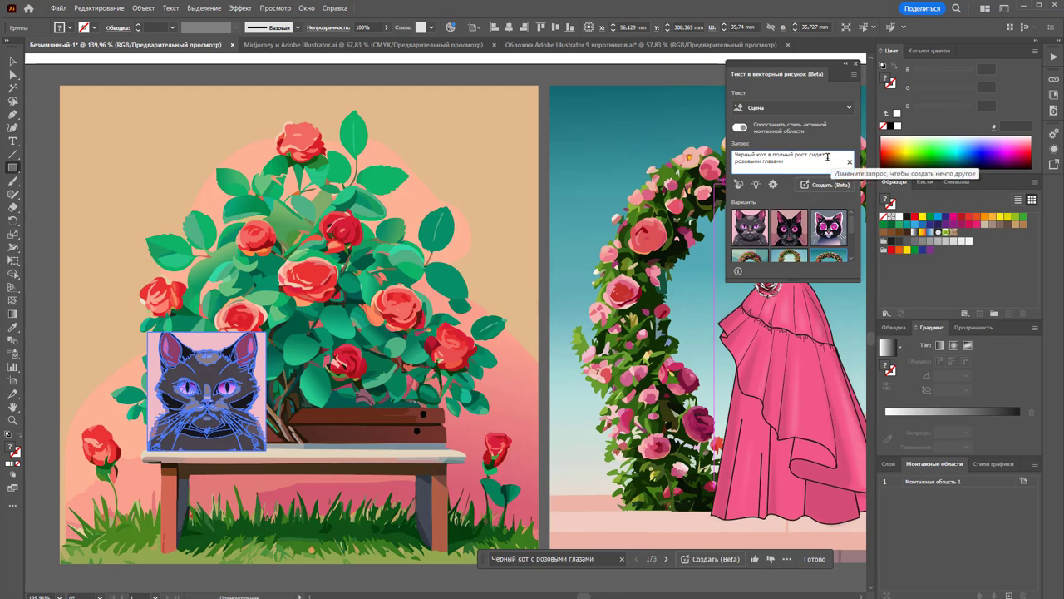
drag(821, 160, 826, 154)
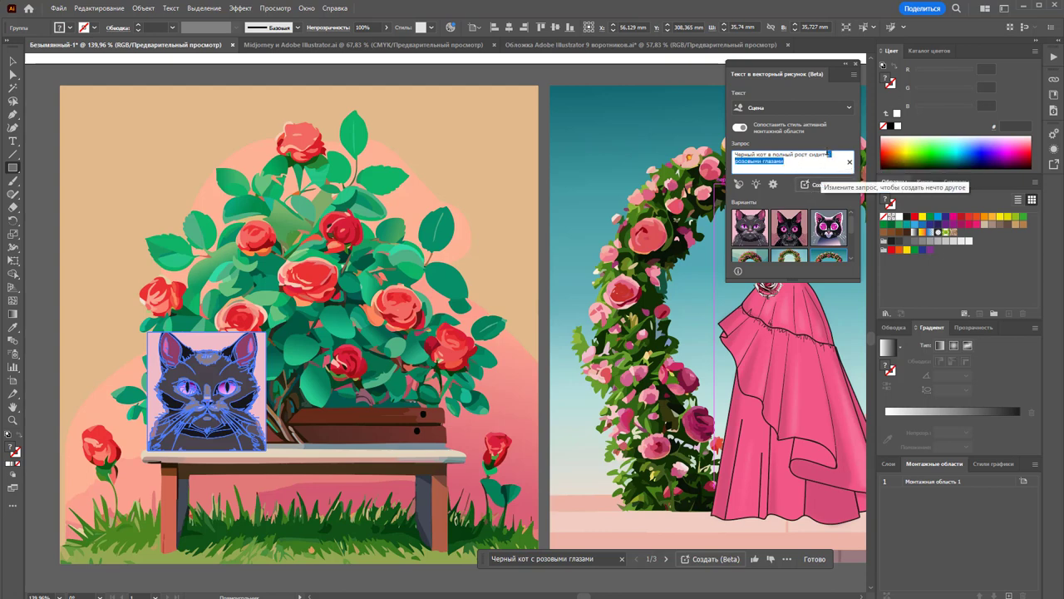
key(BackSpace)
key(Return)
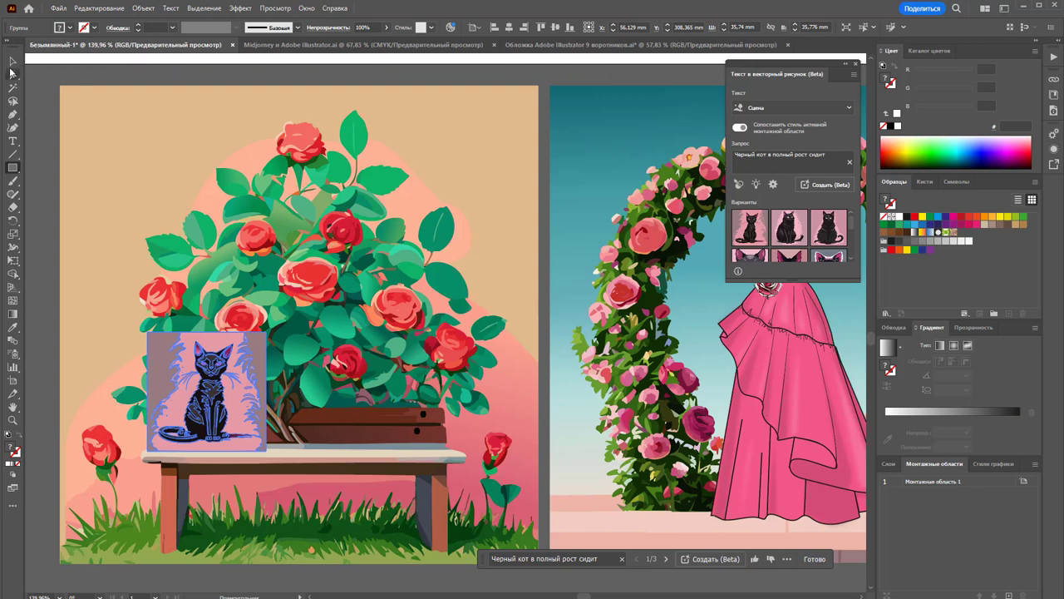
Drag the generated black cat off the artboard to sit below the bench scene
click(11, 65)
click(41, 170)
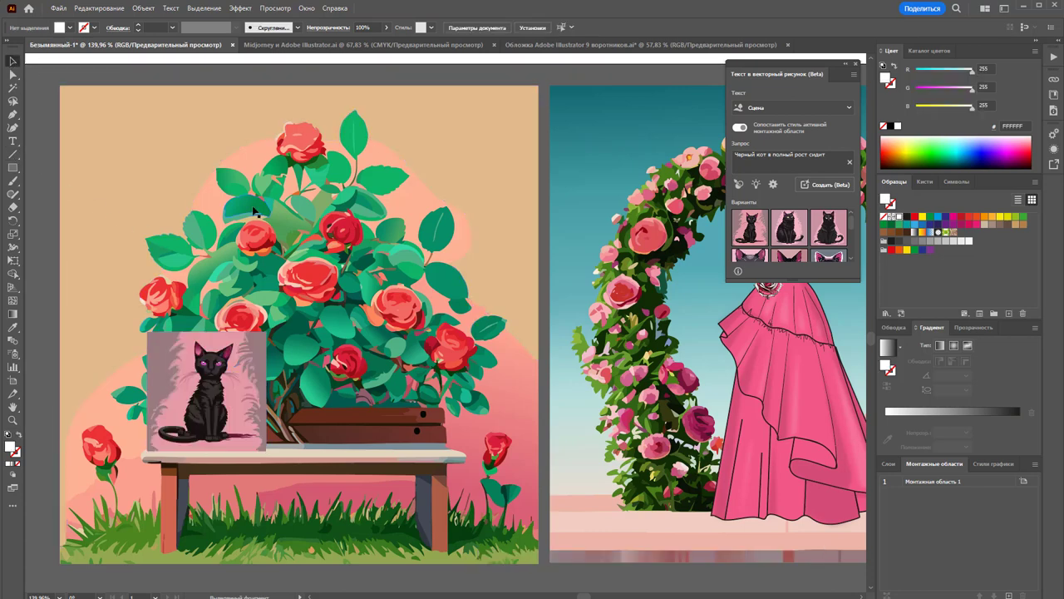
scroll(265, 181, down, 3)
scroll(265, 182, down, 3)
drag(265, 181, 258, 445)
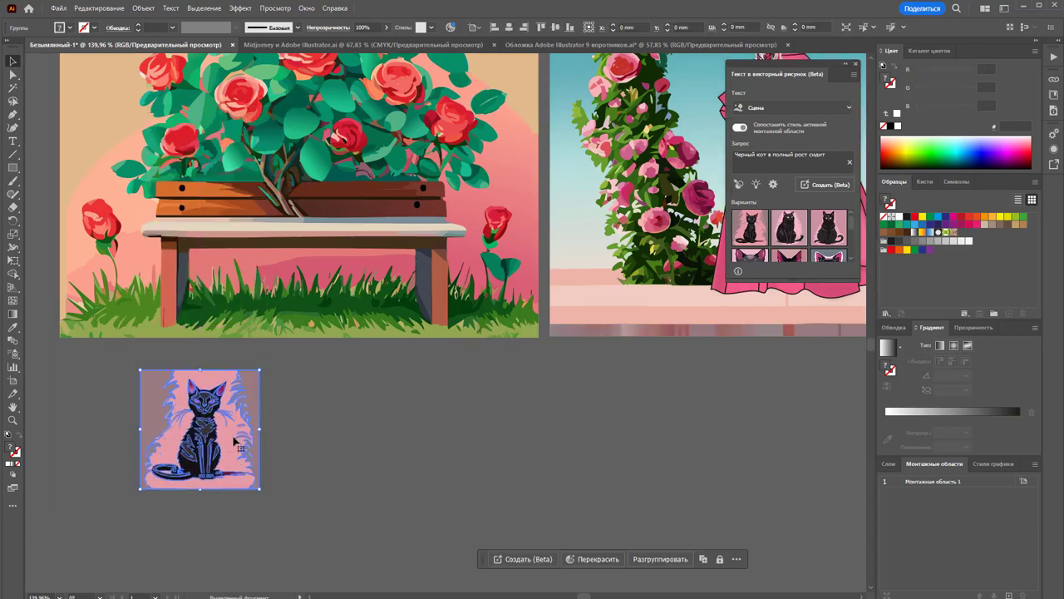
right_click(230, 422)
click(314, 457)
click(314, 463)
Delete the pink background shape and edge strips around the black cat
click(12, 74)
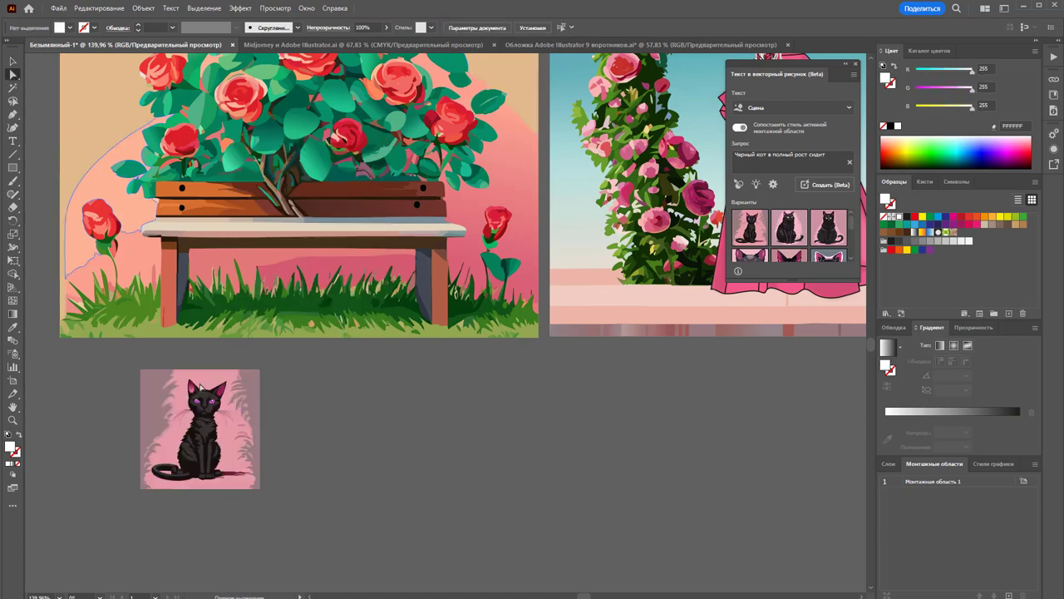
click(253, 386)
key(Delete)
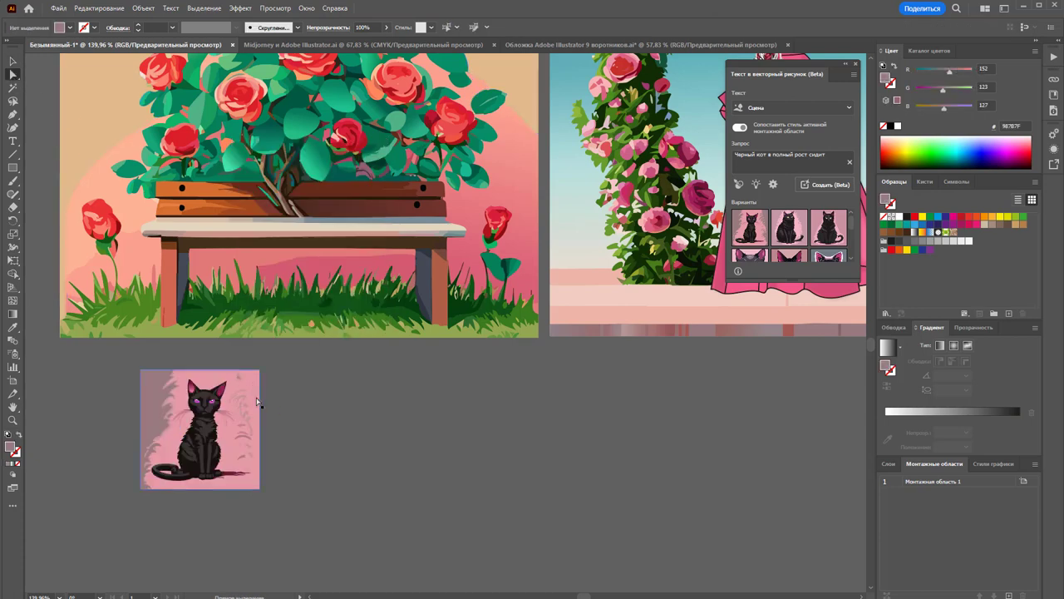
drag(249, 405, 253, 422)
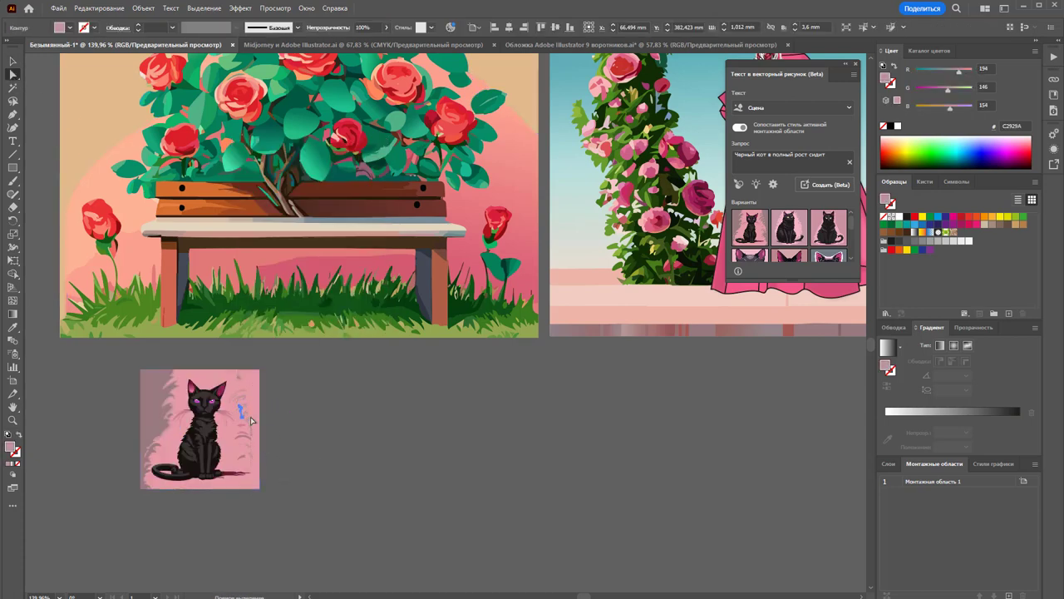
click(260, 431)
key(Delete)
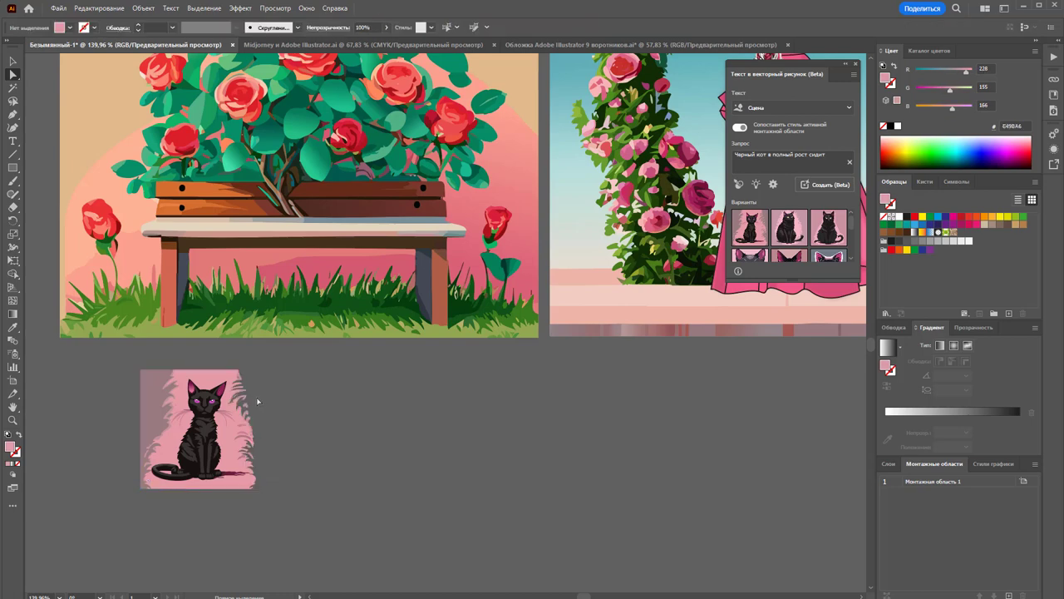
click(155, 387)
key(Delete)
click(177, 388)
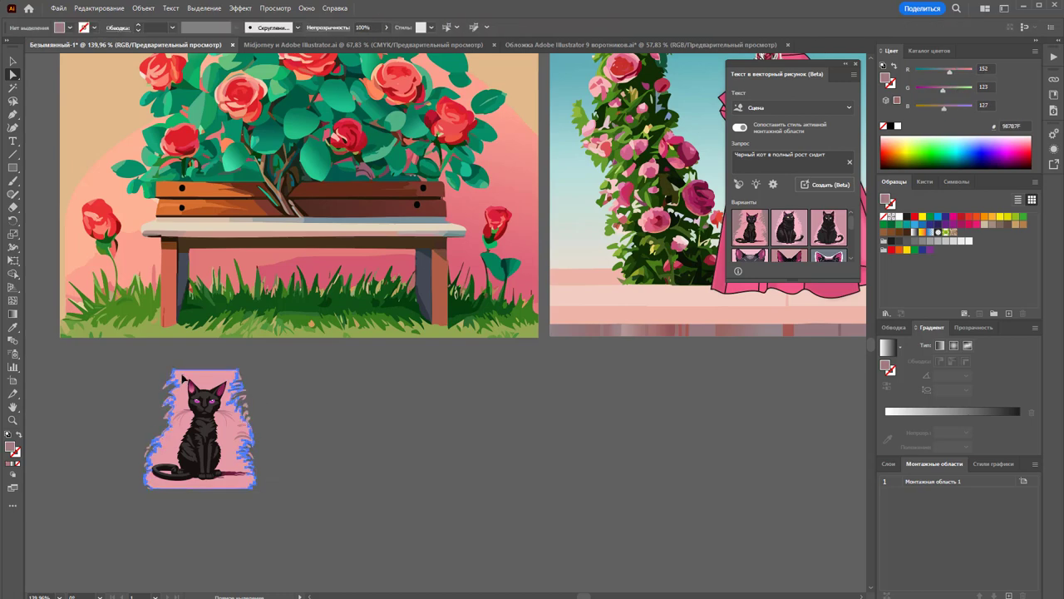
key(Delete)
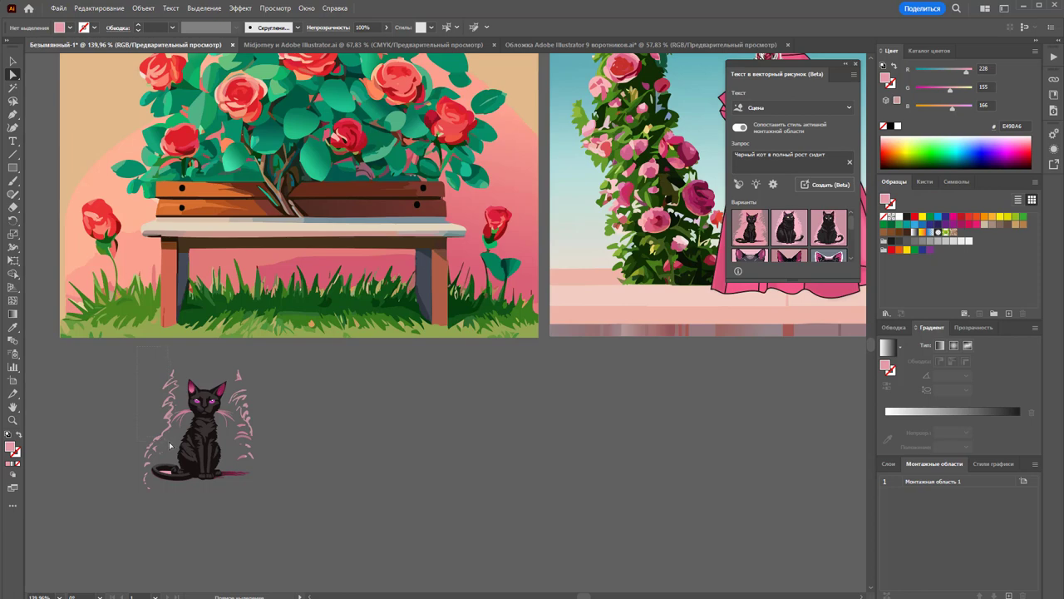
Delete the remaining stray pink fur strands on the cat's left, right and lower sides
click(170, 446)
key(Delete)
click(247, 396)
key(Delete)
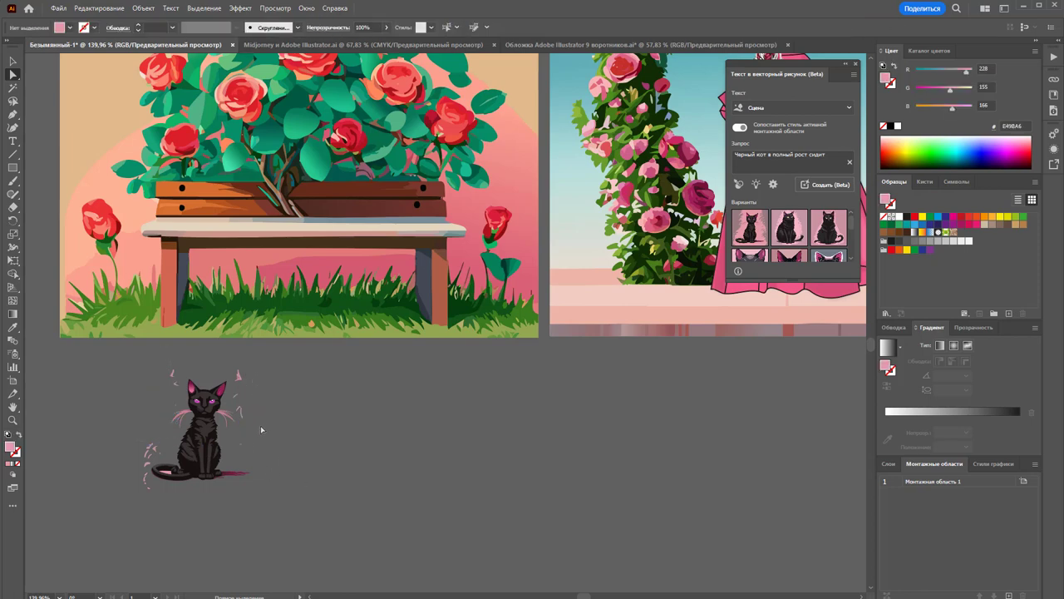
click(238, 397)
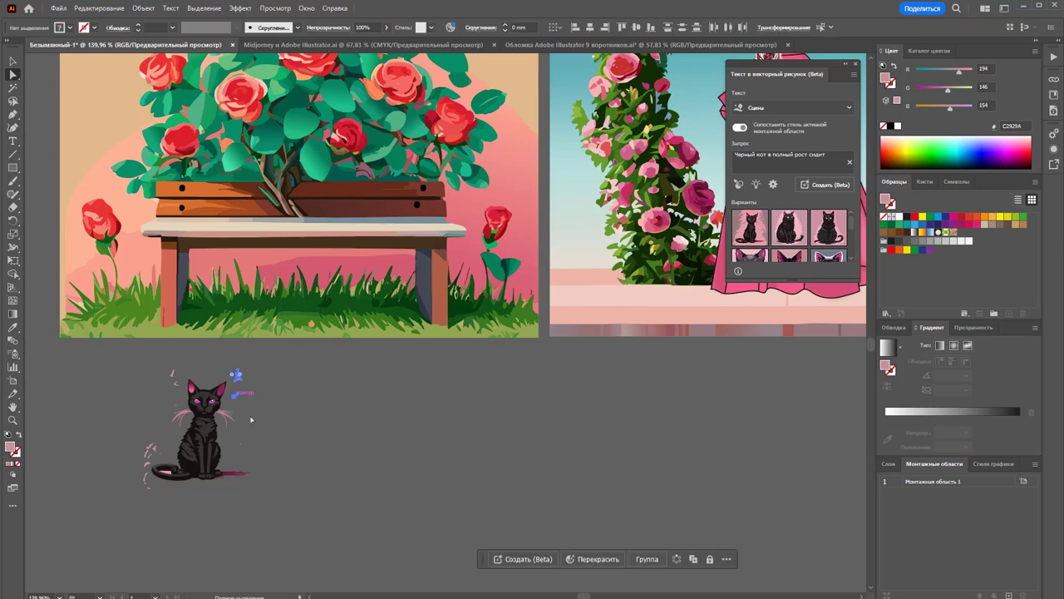
key(Delete)
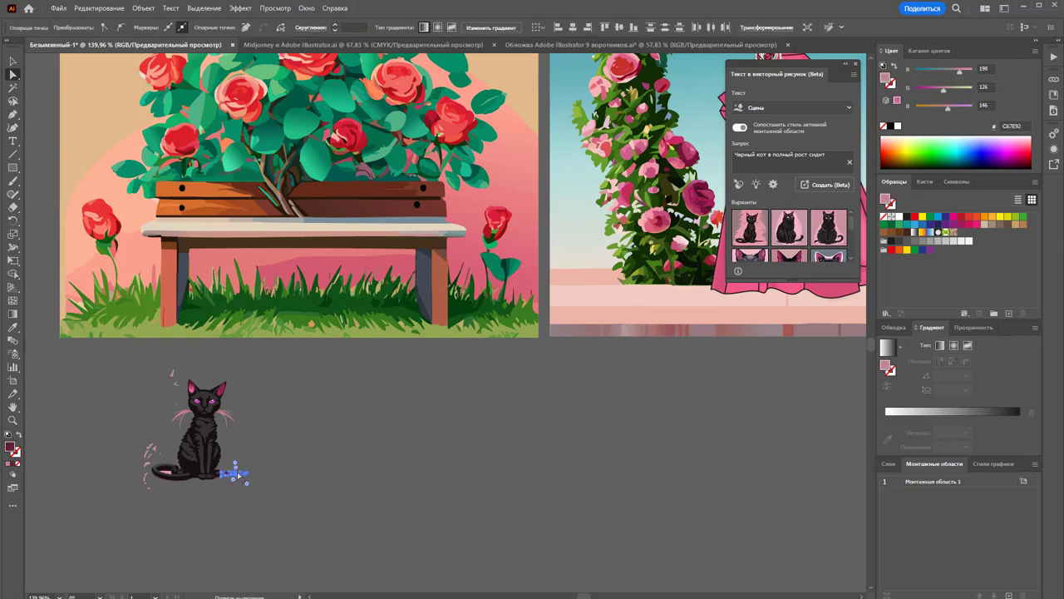
click(238, 471)
key(Delete)
click(174, 378)
key(Delete)
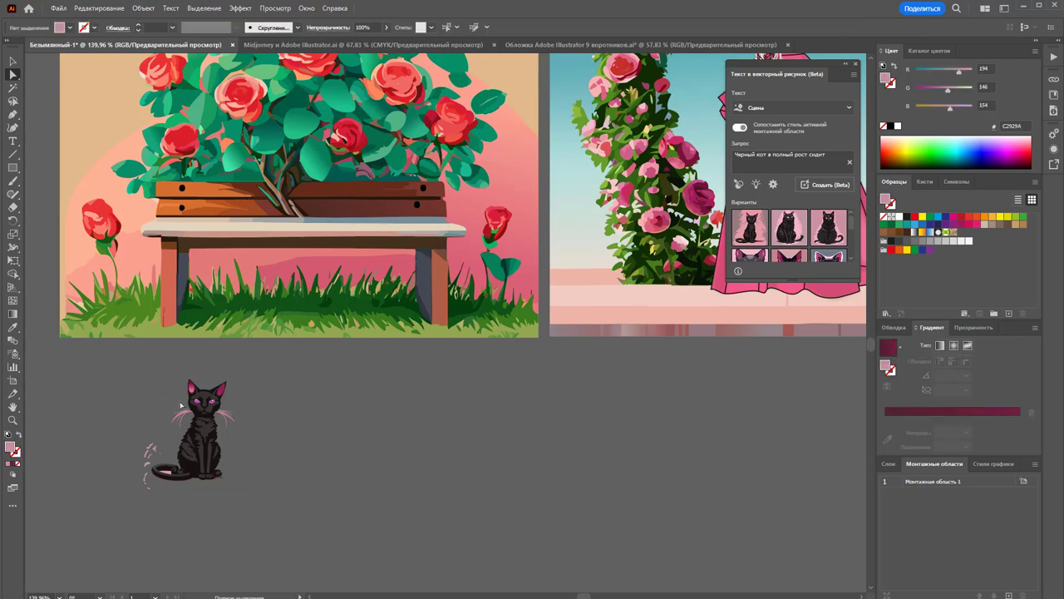
click(179, 412)
key(Delete)
click(146, 456)
key(Delete)
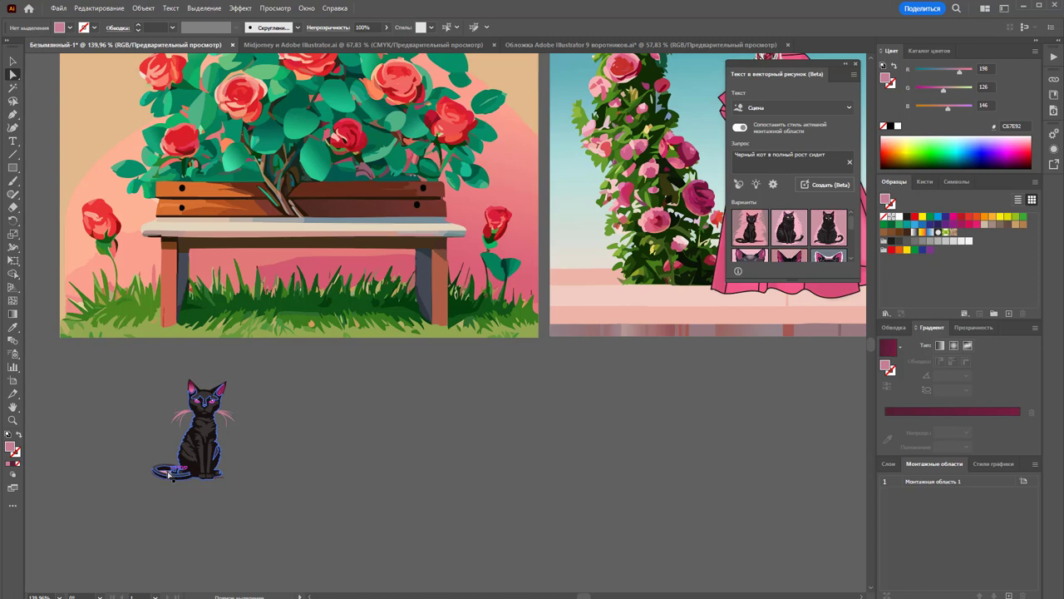
click(170, 474)
click(76, 463)
Zoom in on the cat and delete the pink shape inside its tail
click(13, 420)
scroll(219, 442, down, 1)
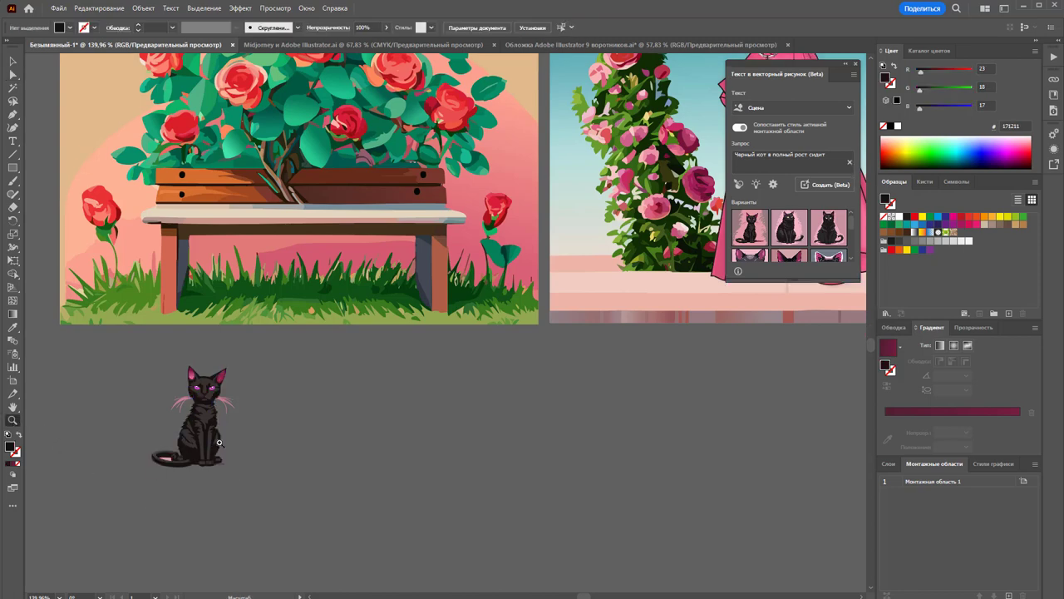
drag(219, 442, 157, 390)
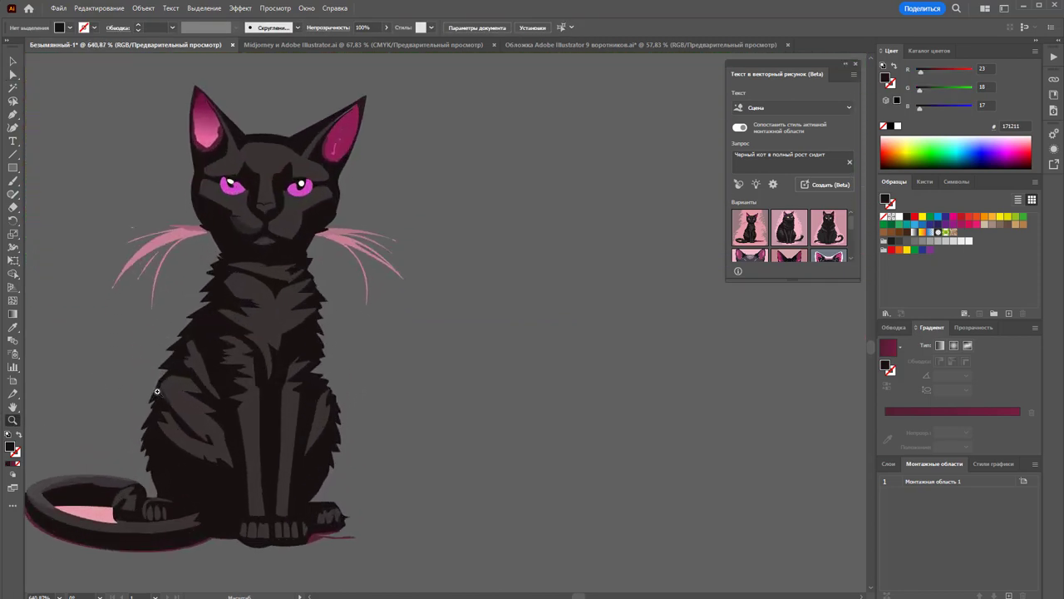
click(13, 74)
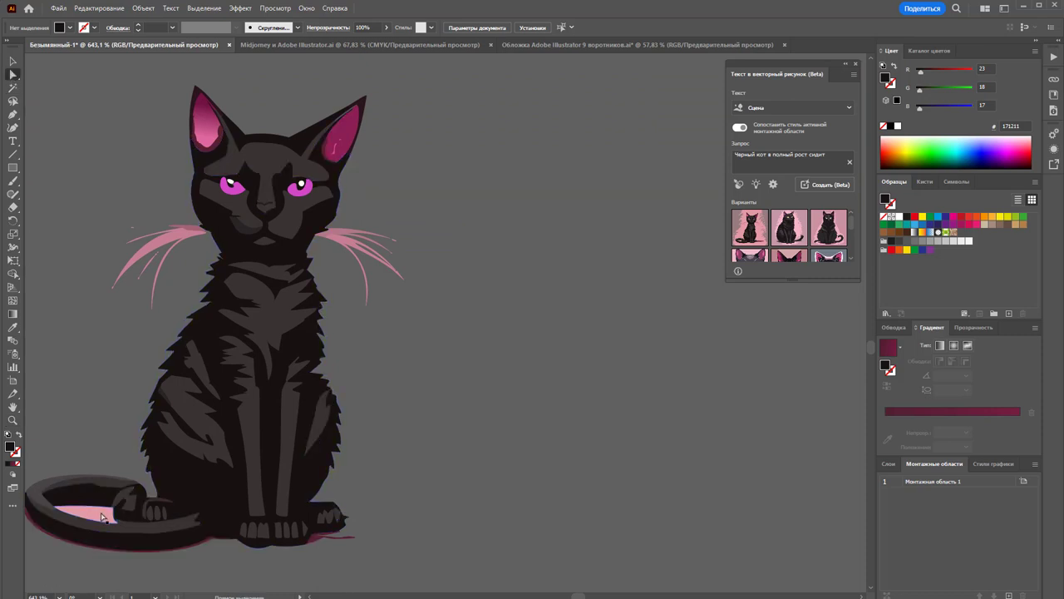
click(102, 517)
key(Delete)
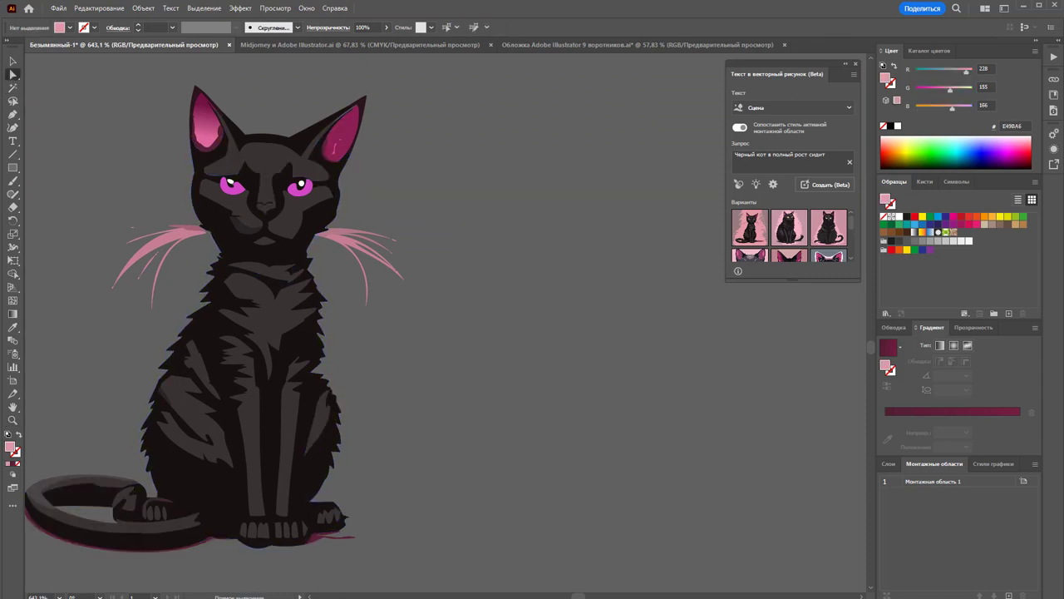
click(375, 227)
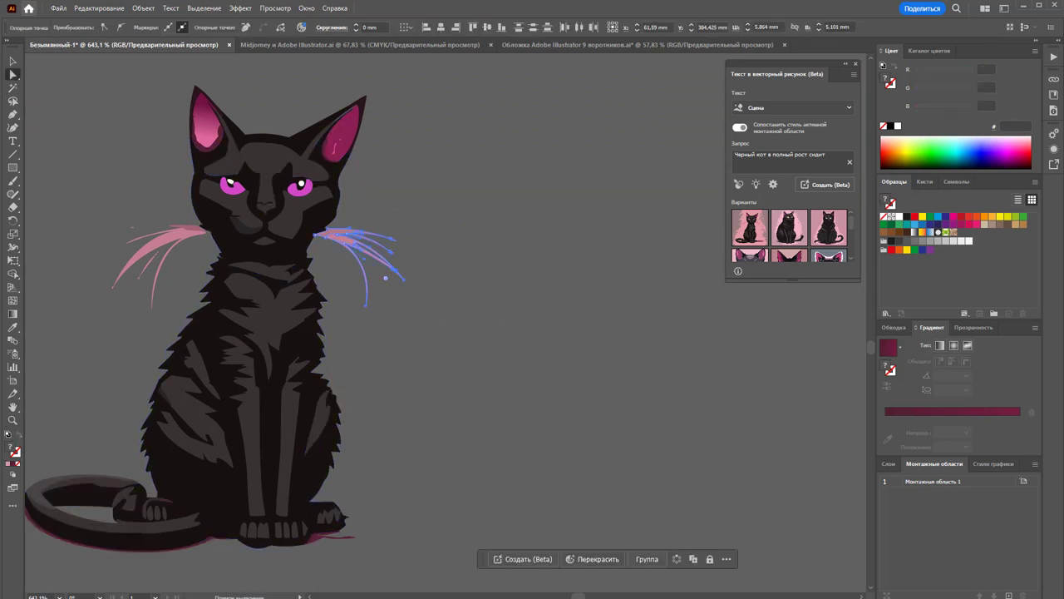
click(13, 61)
click(651, 317)
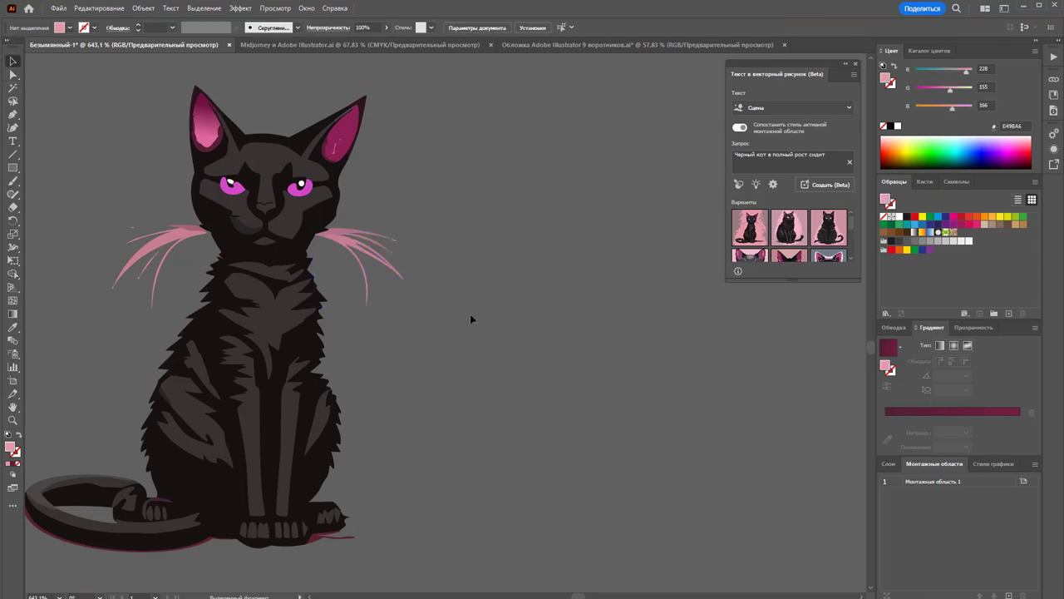
Zoom back out and seat the black cat on the bench in the rose-bush scene
click(266, 324)
key(z)
alt+click(378, 229)
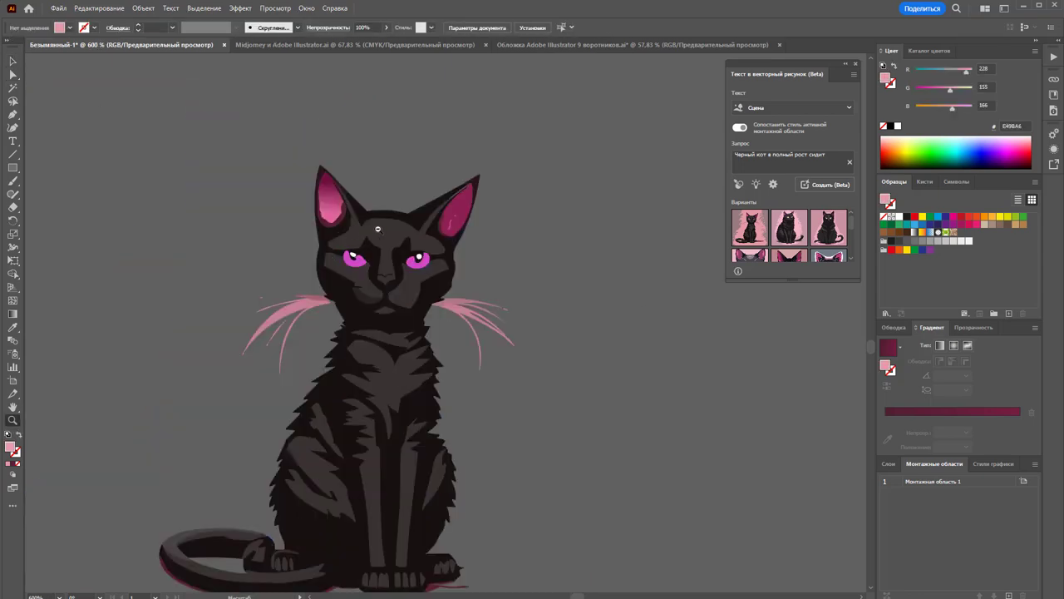
alt+click(377, 229)
alt+click(487, 327)
alt+click(391, 316)
alt+click(516, 318)
alt+click(540, 344)
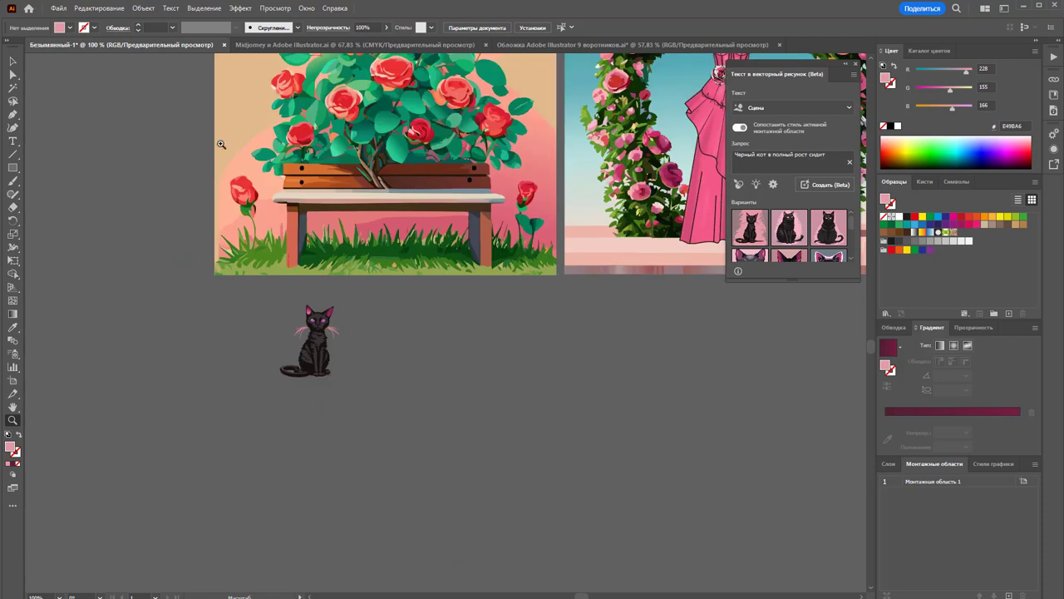
click(12, 61)
scroll(383, 424, up, 2)
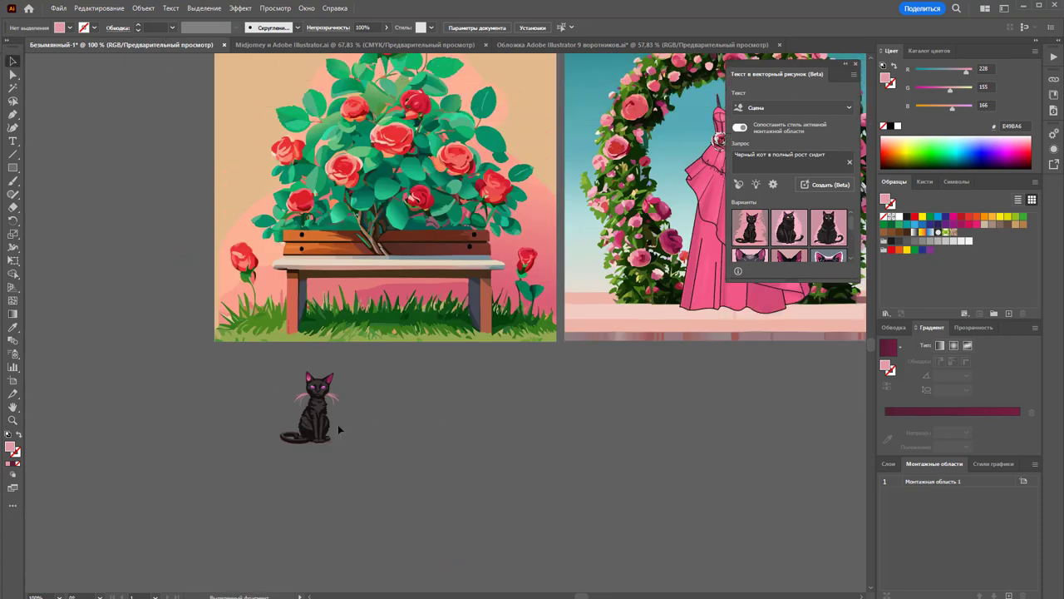
drag(338, 429, 341, 249)
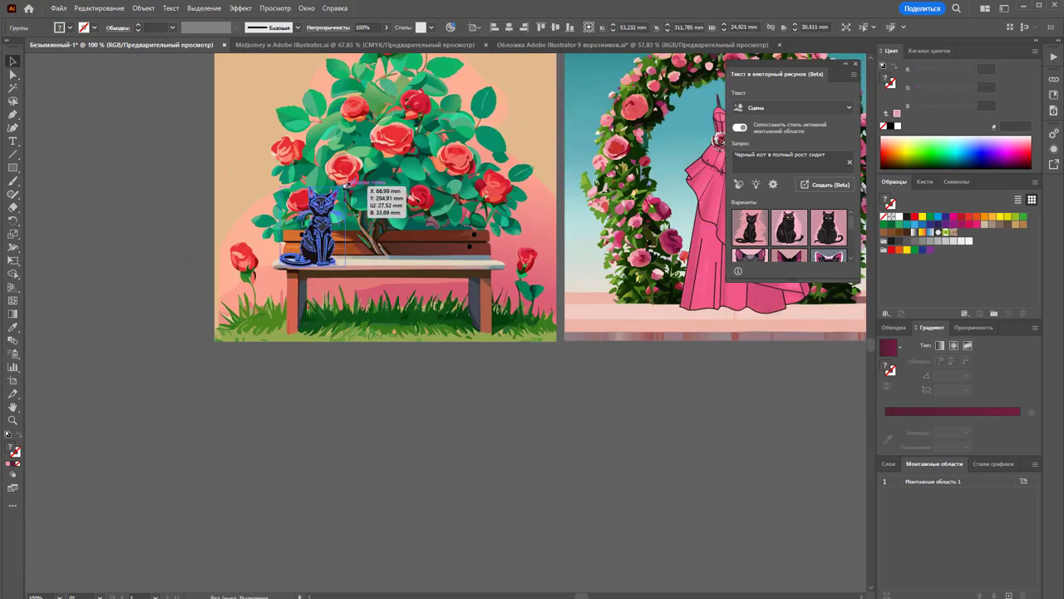
drag(319, 233, 322, 228)
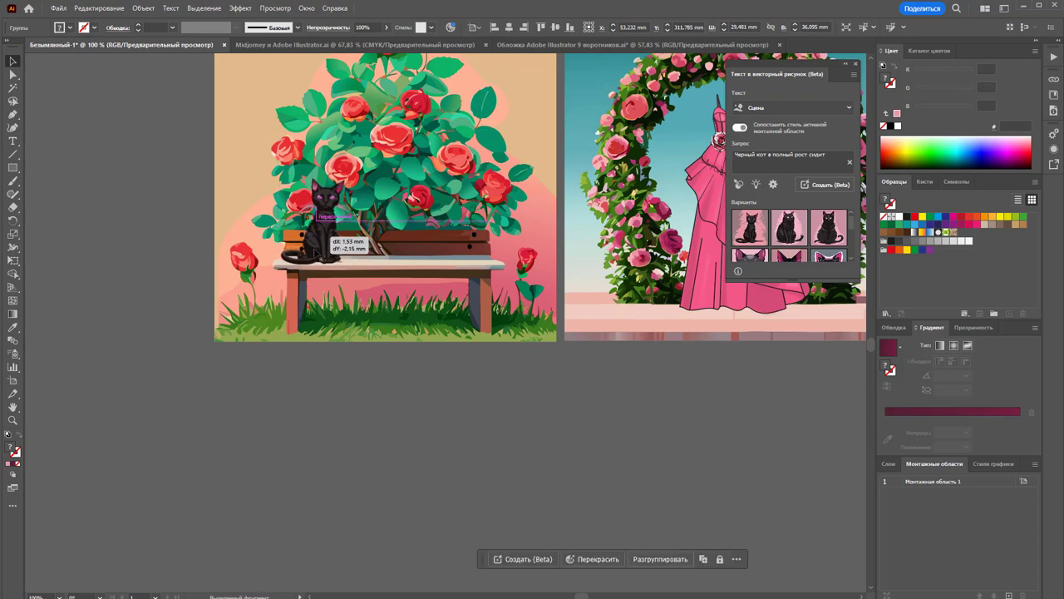
click(442, 425)
scroll(442, 424, up, 2)
scroll(546, 413, up, 1)
scroll(531, 472, up, 1)
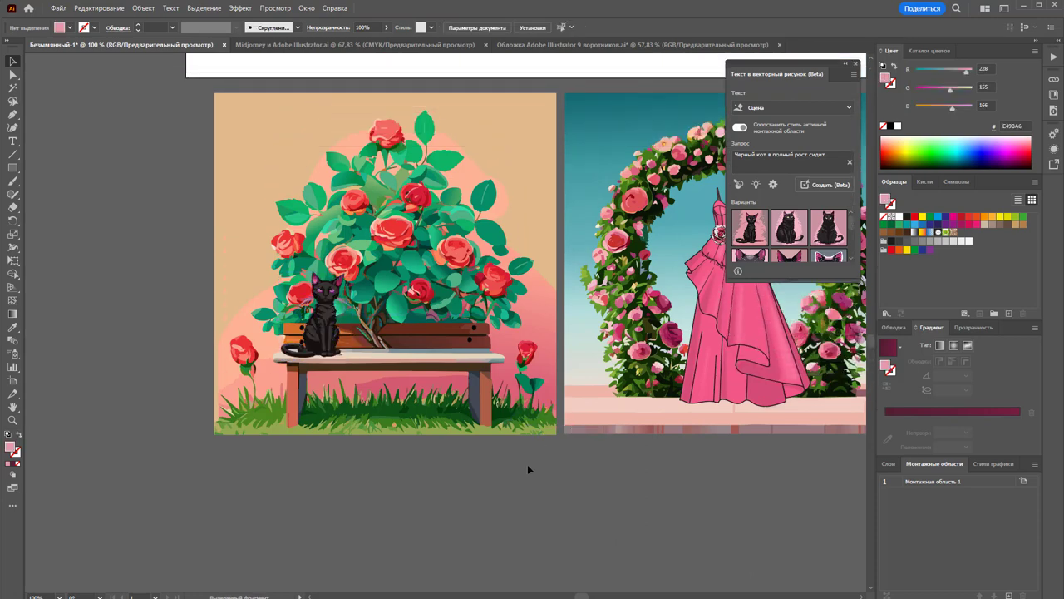
key(z)
alt+click(558, 297)
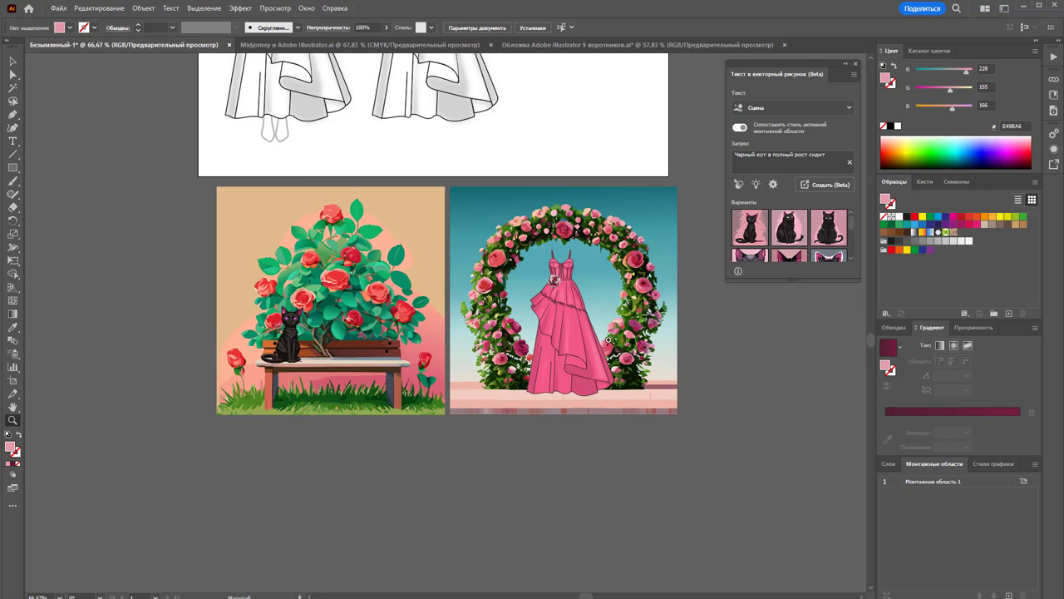
Nudge the pink dress and pull its small bodice rose up onto the white artboard
key(v)
mouse_move(552, 286)
mouse_down()
mouse_move(574, 274)
mouse_move(581, 318)
mouse_up()
double_click(582, 316)
mouse_move(548, 279)
mouse_down()
mouse_move(549, 169)
mouse_move(536, 127)
mouse_up()
key(Escape)
click(537, 142)
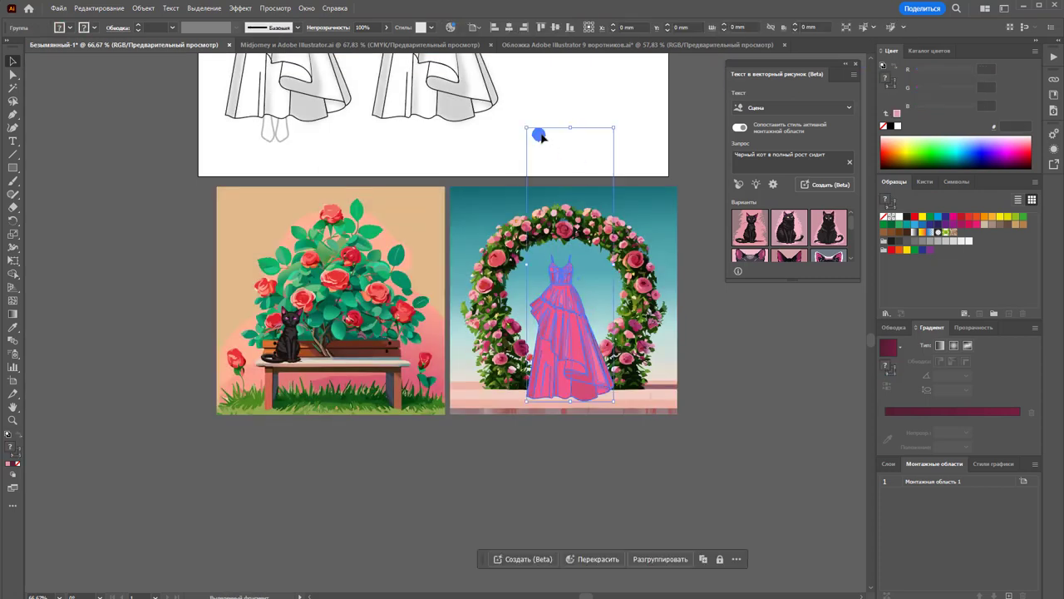
right_click(539, 135)
click(717, 350)
click(718, 350)
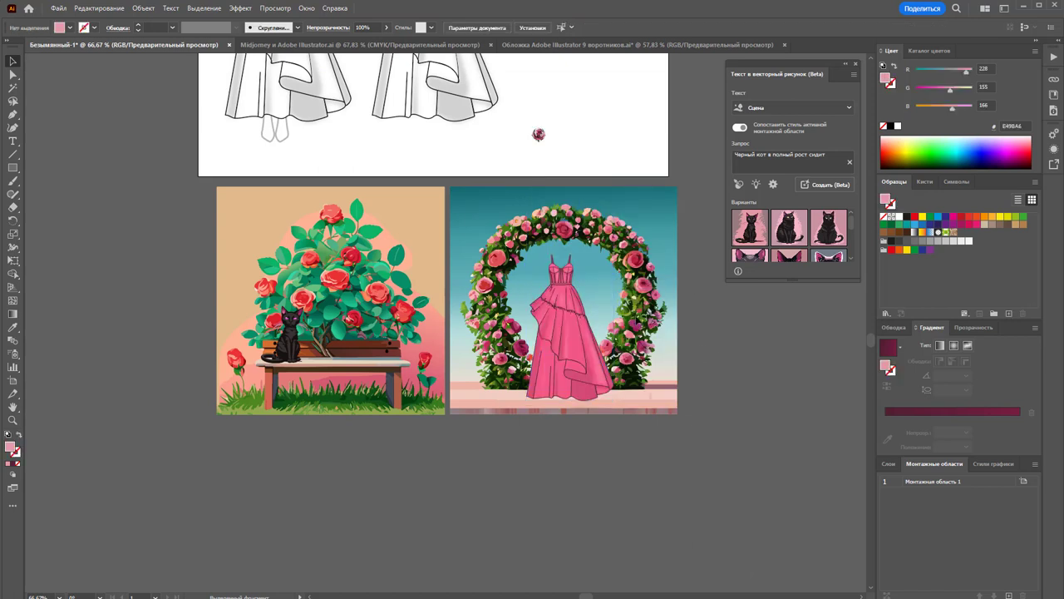
Set the Text to Vector generation type to Объект (Object)
scroll(675, 273, up, 2)
scroll(675, 273, up, 1)
scroll(682, 269, up, 1)
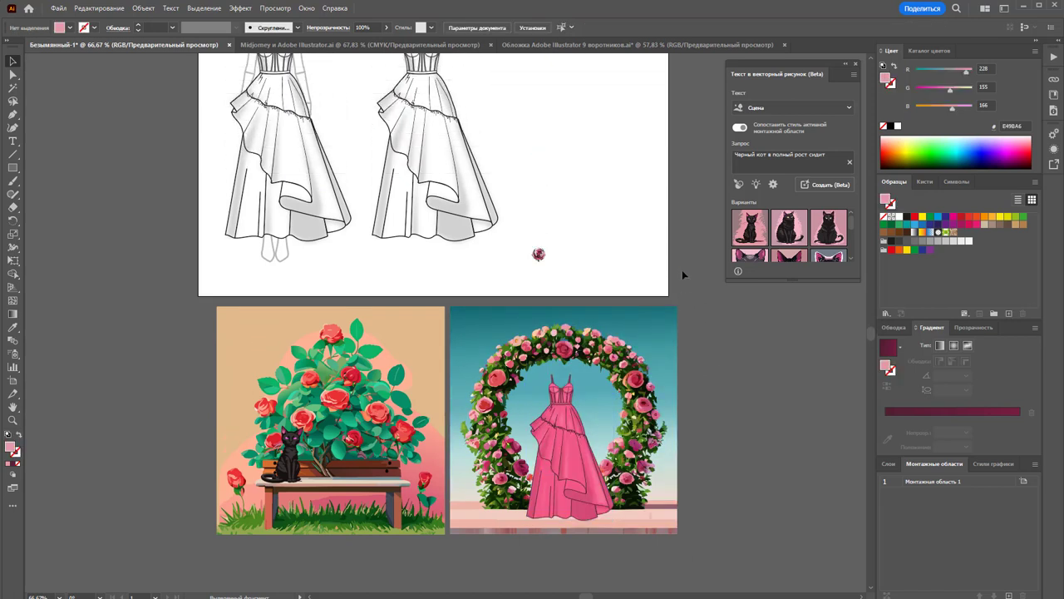
scroll(682, 269, up, 1)
scroll(682, 270, down, 1)
click(810, 108)
click(787, 121)
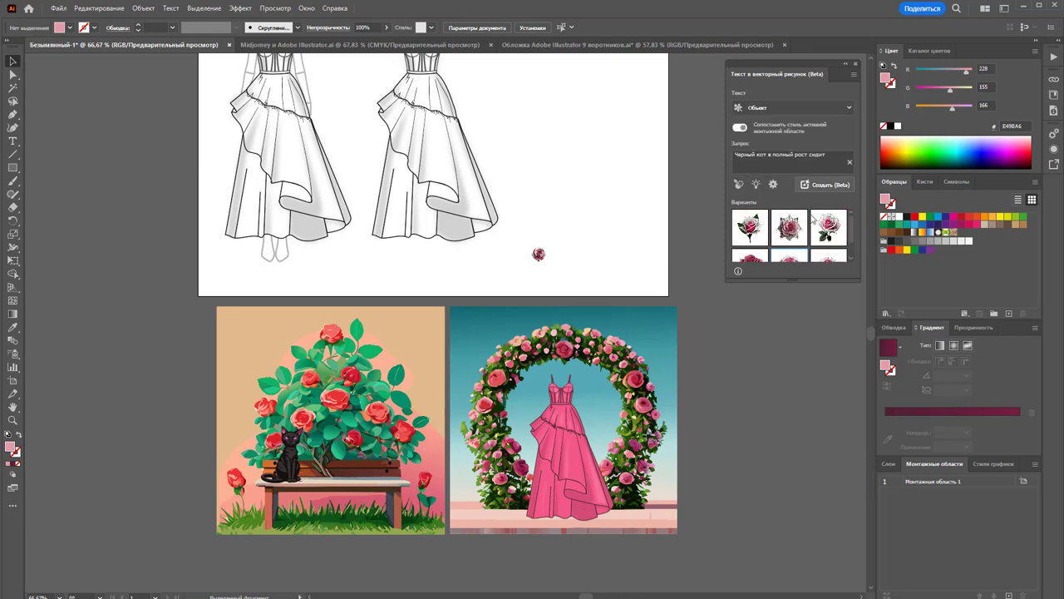
Generate the black sitting cat object and keep the side-sitting variant 2
click(823, 186)
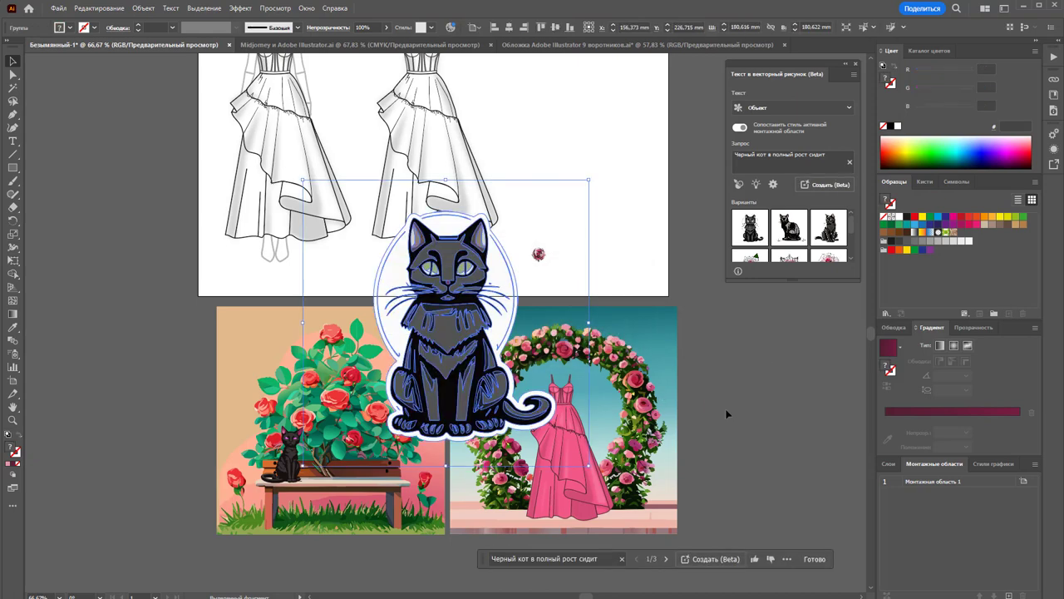
drag(472, 311, 179, 345)
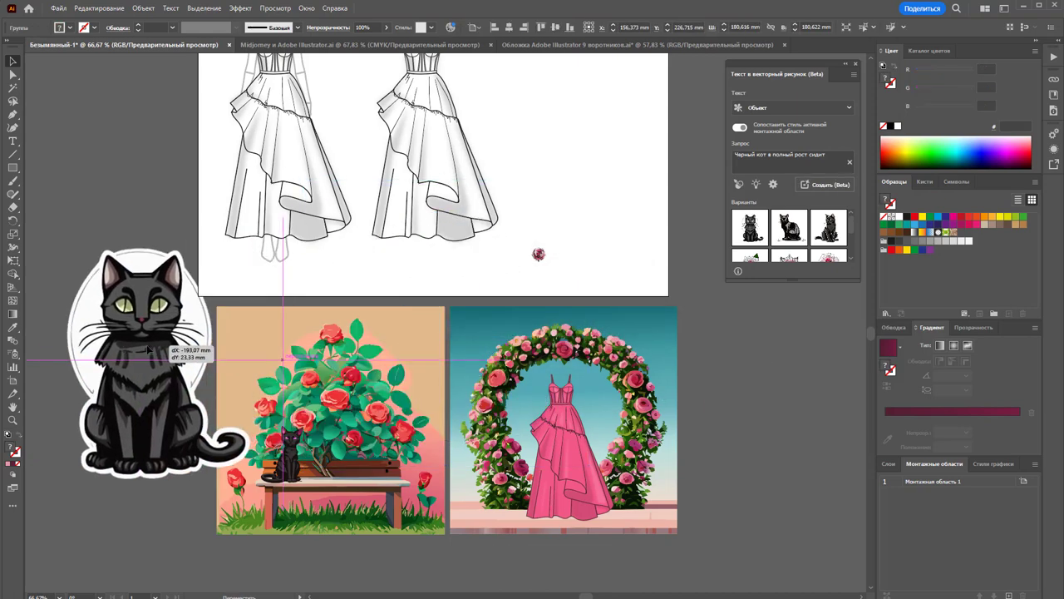
click(788, 226)
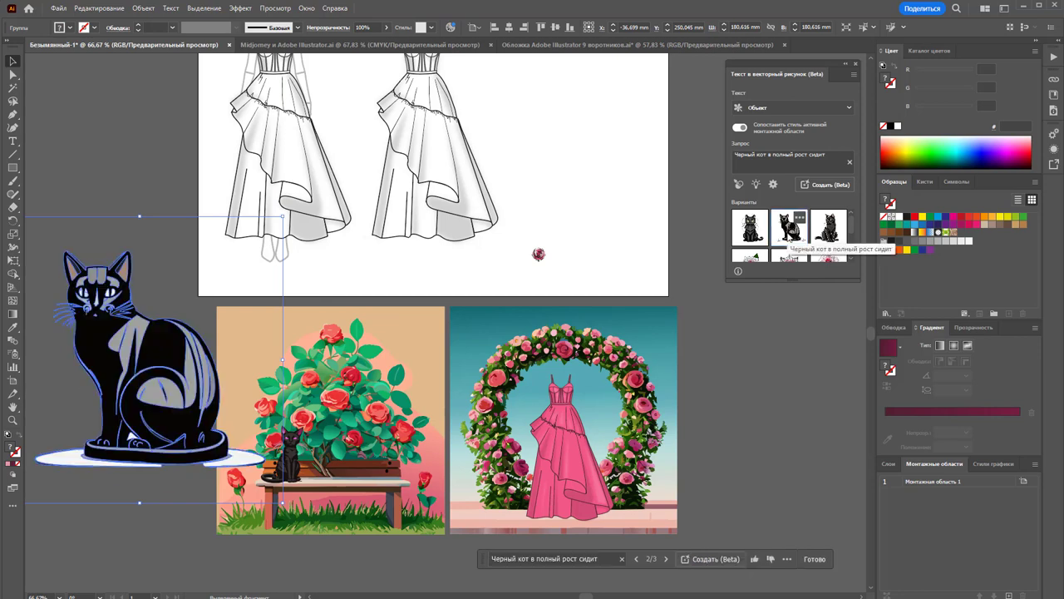
click(821, 241)
mouse_move(789, 226)
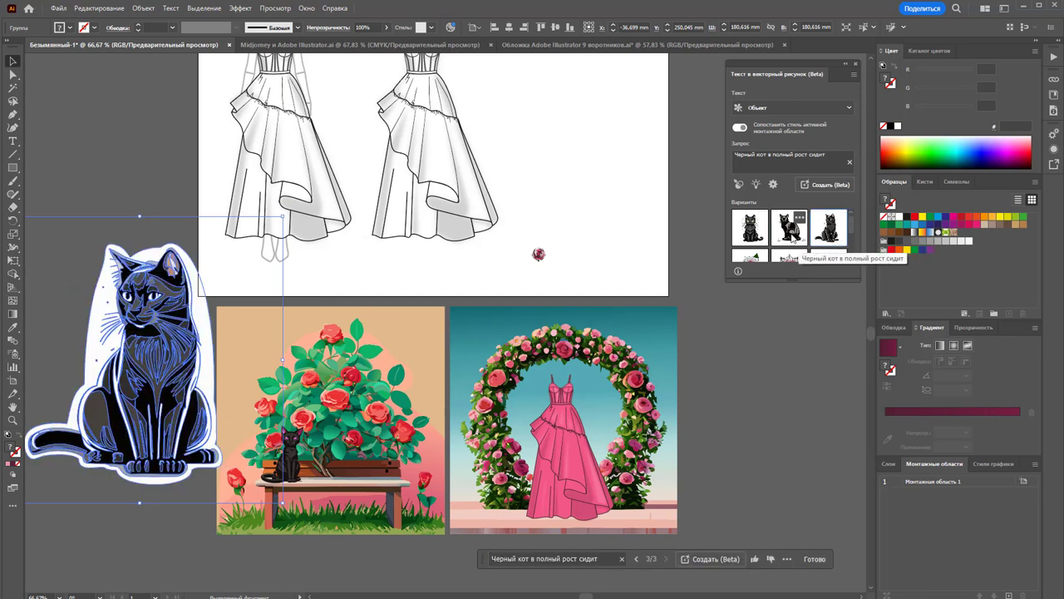
click(790, 237)
click(753, 242)
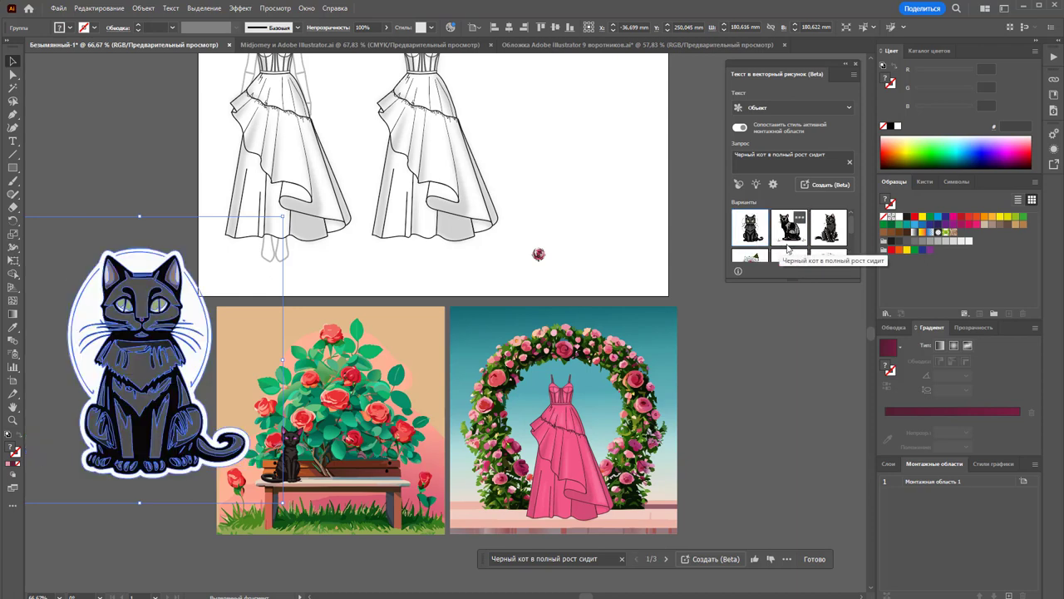
click(787, 241)
click(752, 403)
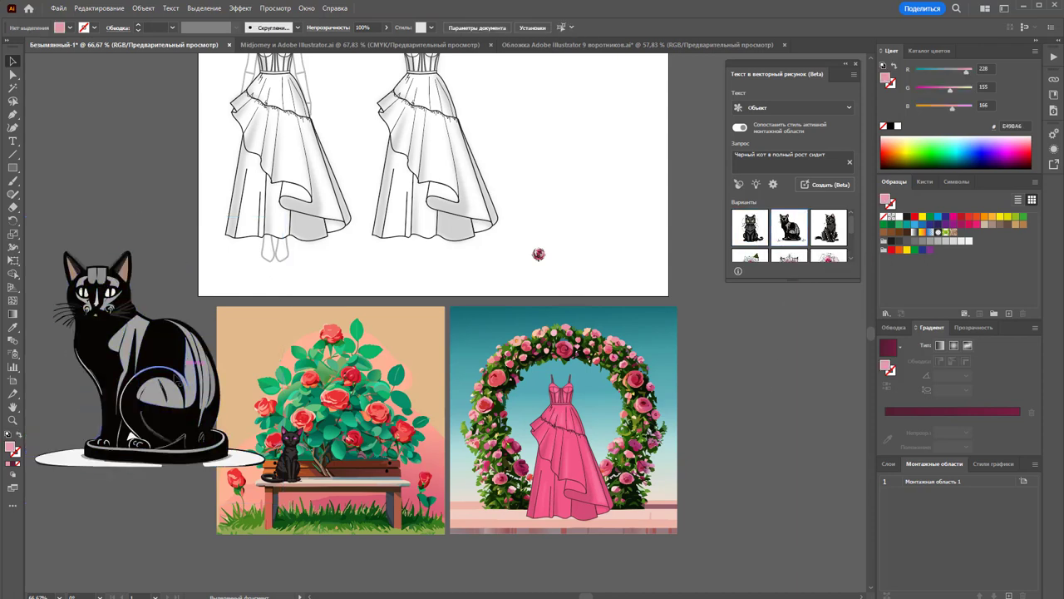
Reposition the side-sitting cat up and to the left of the rose scenes
drag(130, 438, 106, 372)
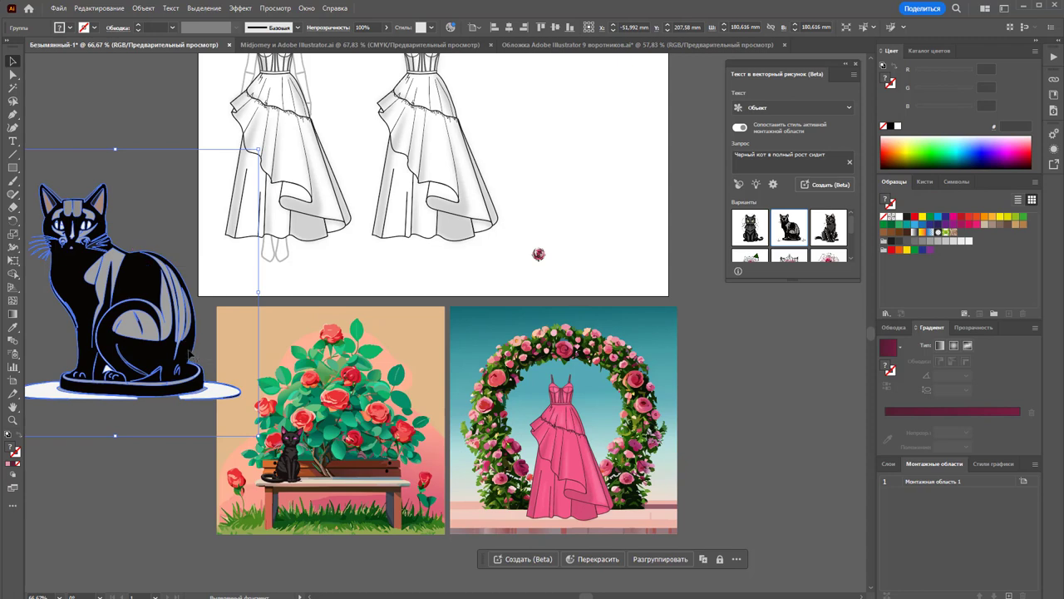
drag(189, 353, 148, 307)
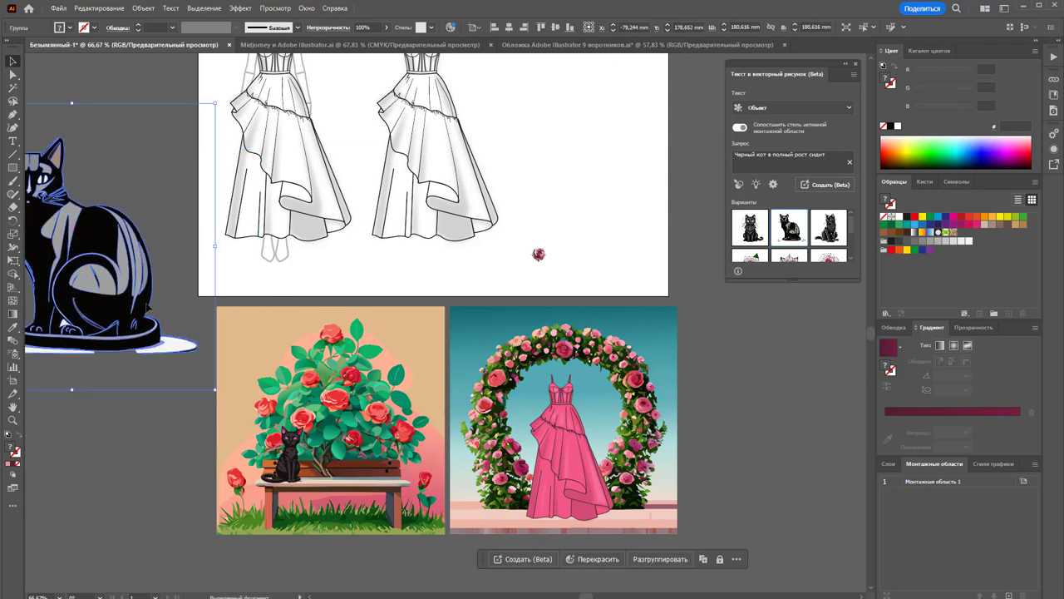
click(767, 351)
scroll(769, 345, down, 3)
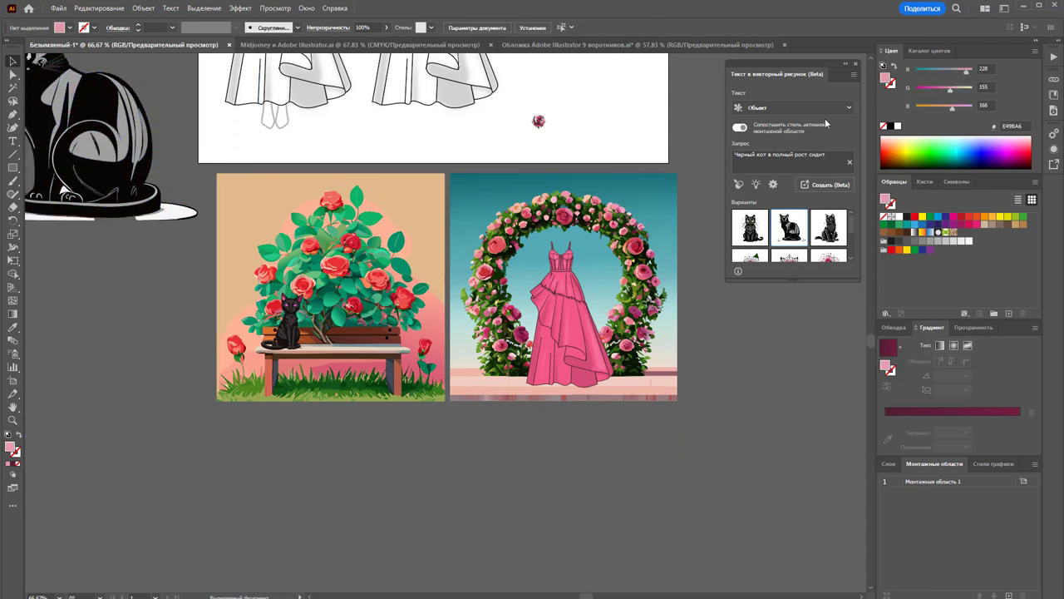
Switch the generation type to Icon and generate from the prompt 'Розовый кот'
click(794, 107)
click(799, 155)
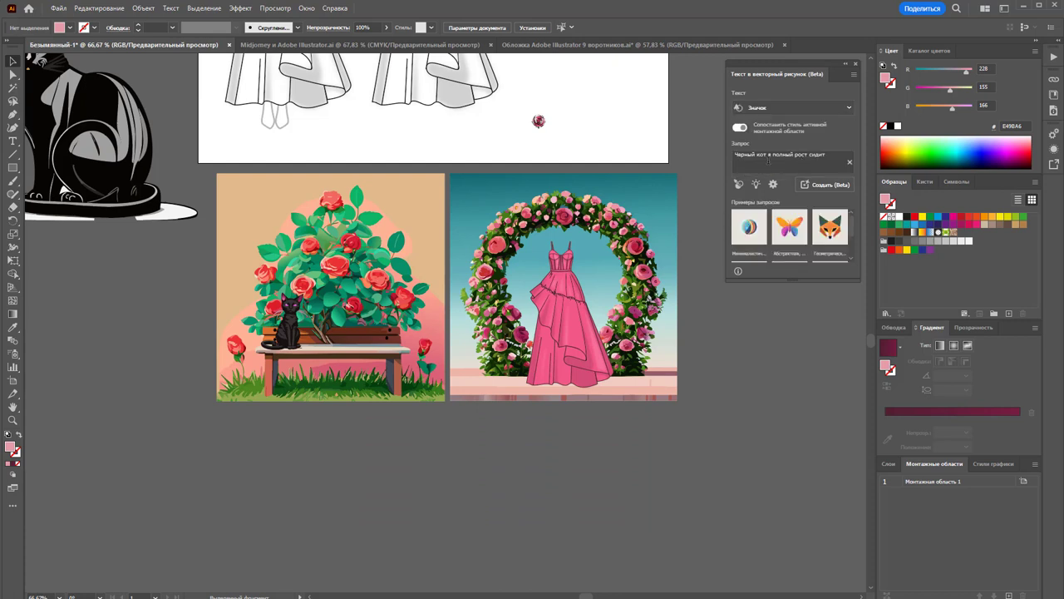
double_click(745, 155)
text(Р)
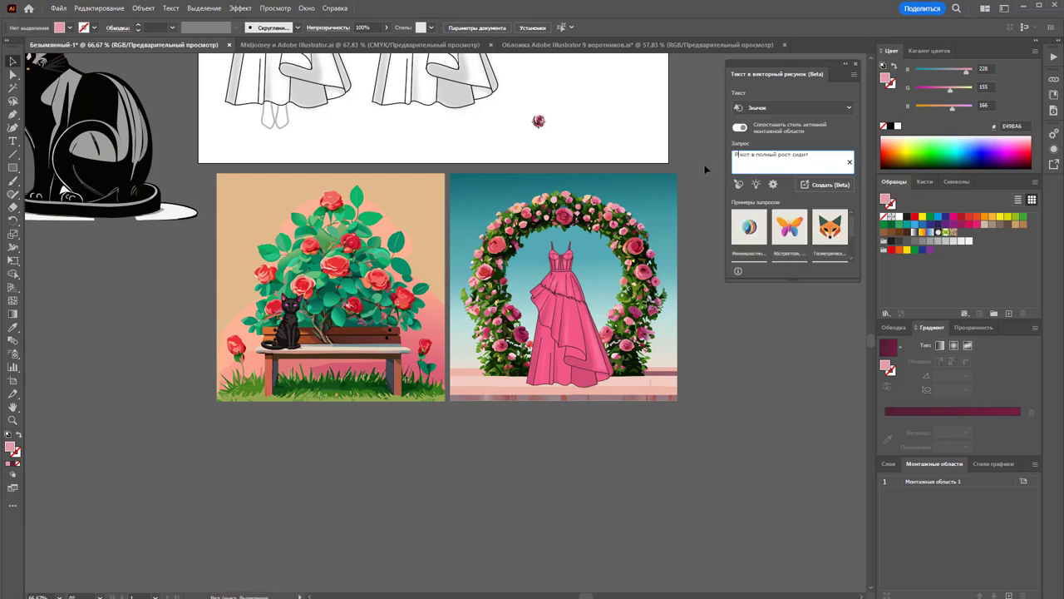
text(озовый)
key(Delete)
key(Delete)
key(Delete)
key(Delete)
key(Delete)
key(Delete)
key(Return)
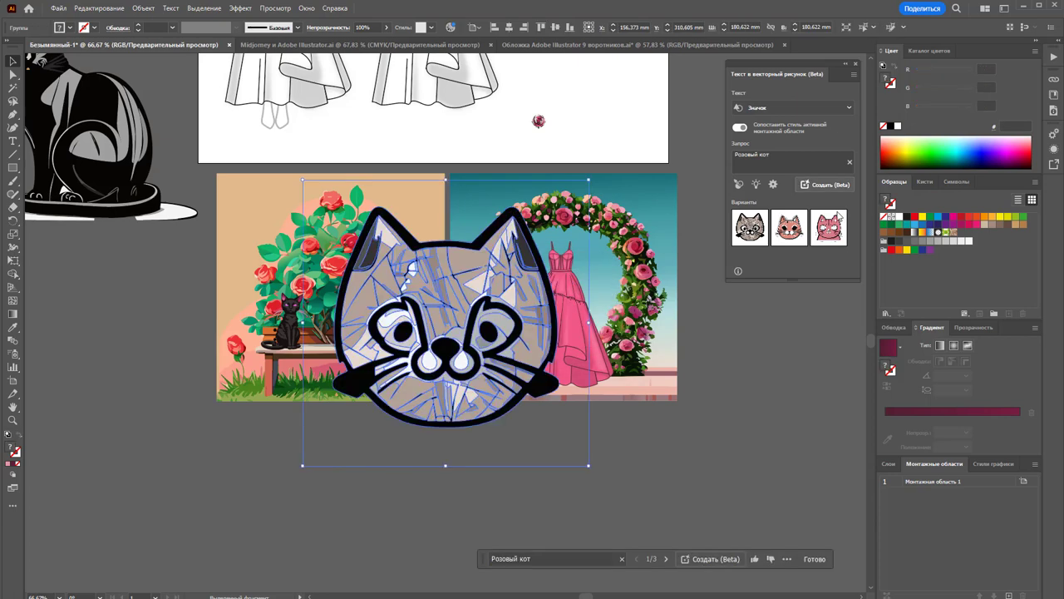
Preview the orange and pink cat variants, then keep the grey first cat face
click(793, 239)
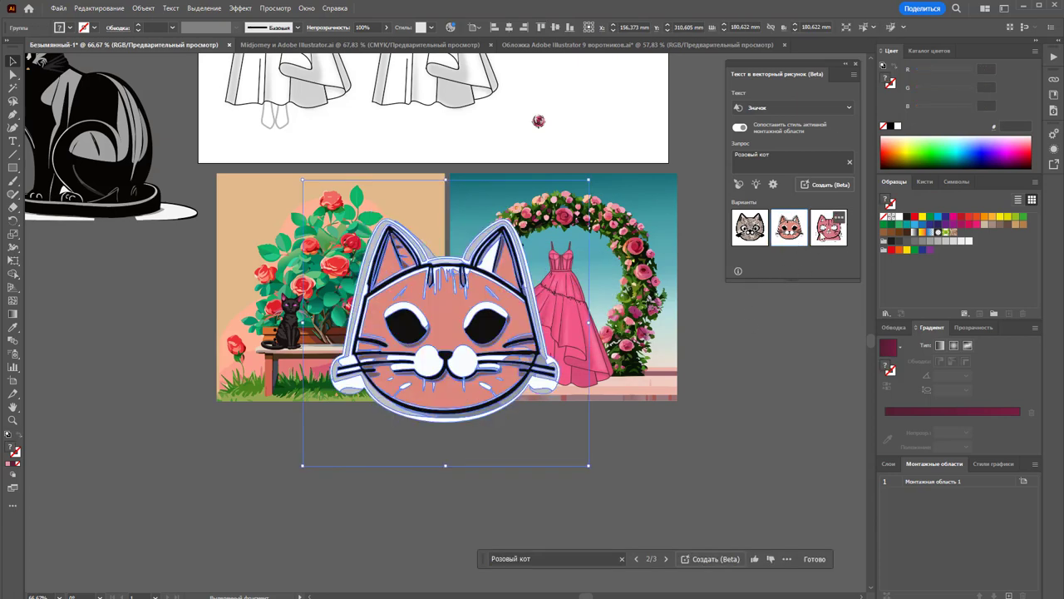
click(829, 239)
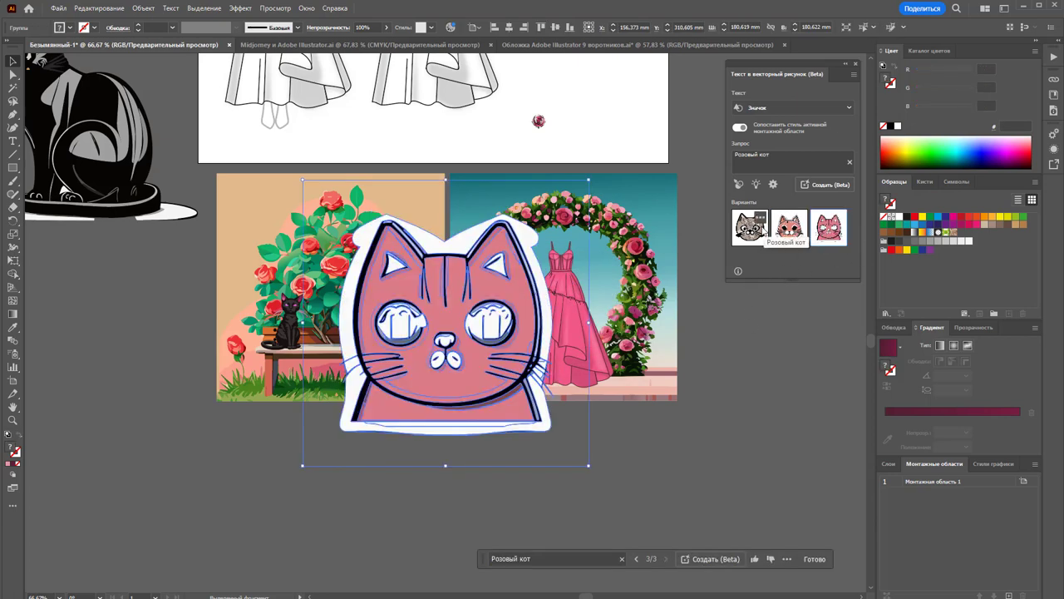
click(757, 231)
click(783, 154)
text(сидит вид сб)
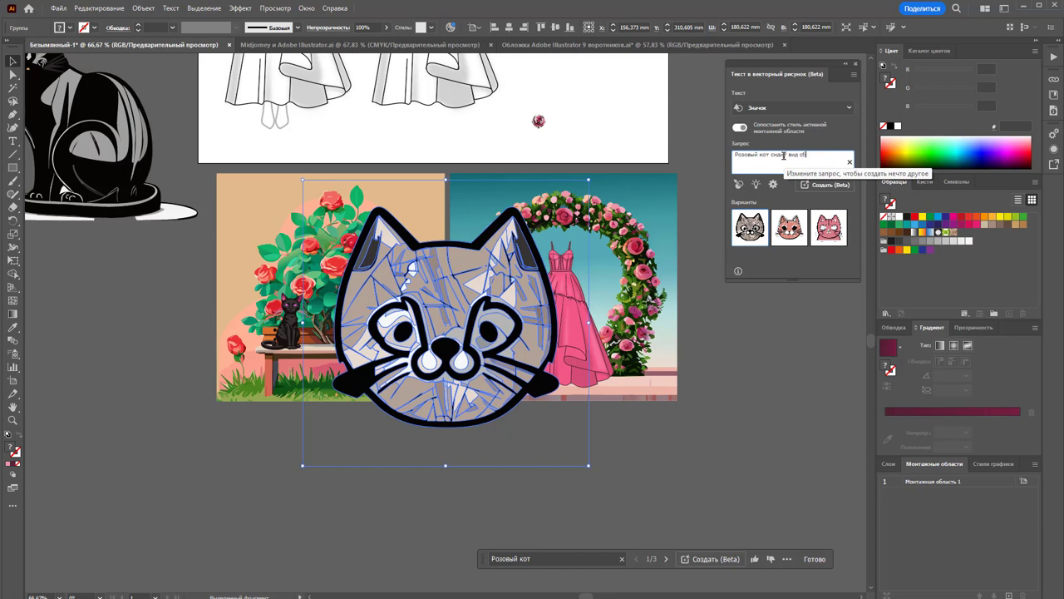
Extend the prompt to 'Розовый кот сидит вид сбоку', generate, and preview the sitting-cat variants
text(оку)
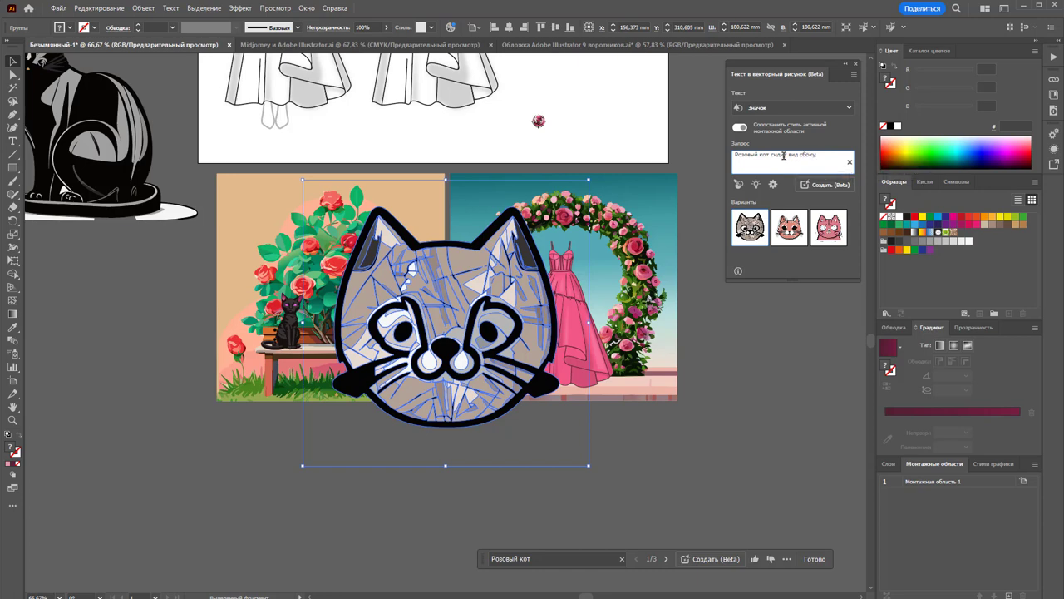
click(831, 186)
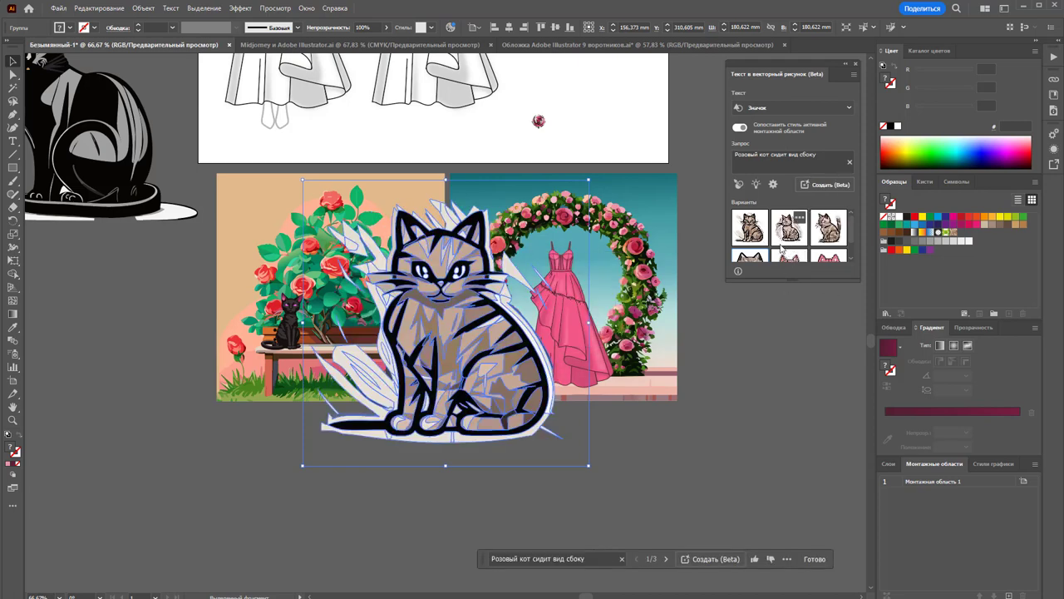
click(790, 228)
click(824, 241)
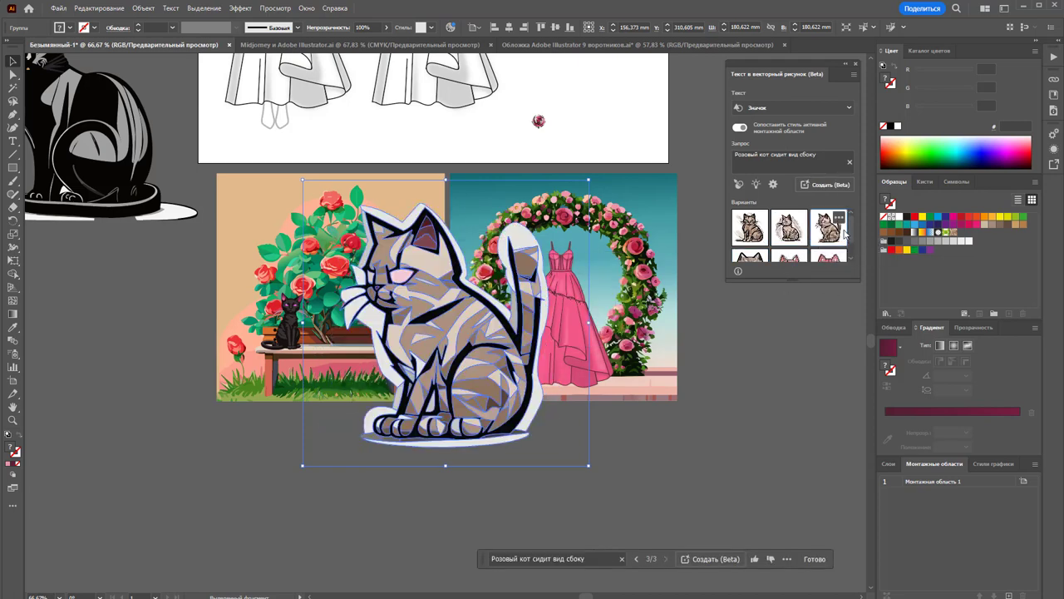
click(756, 243)
Return to the earlier cat-head results, choose the orange-pink variant, and drag it left
click(753, 256)
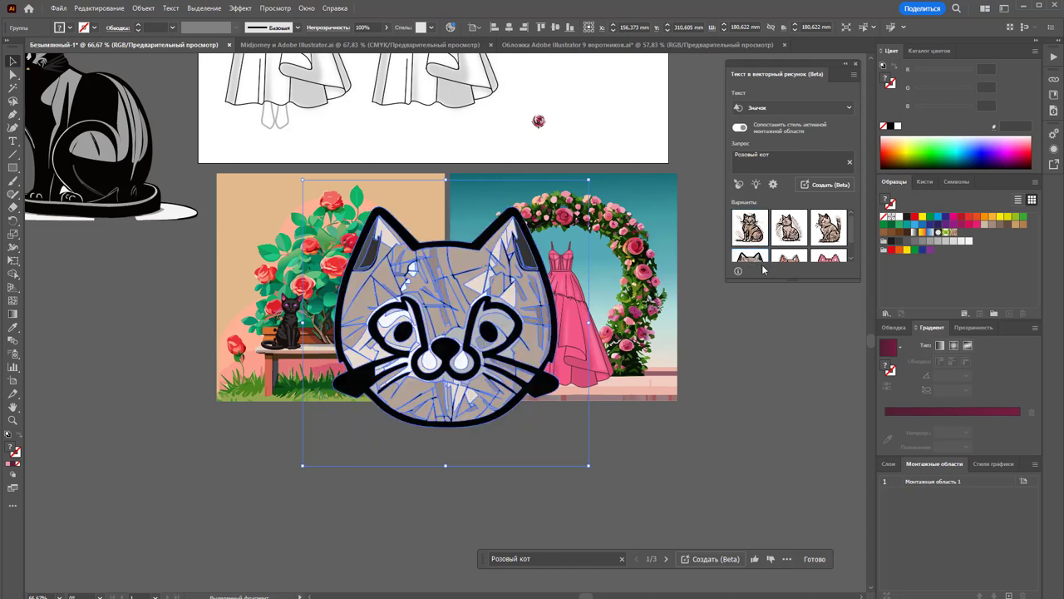
click(785, 261)
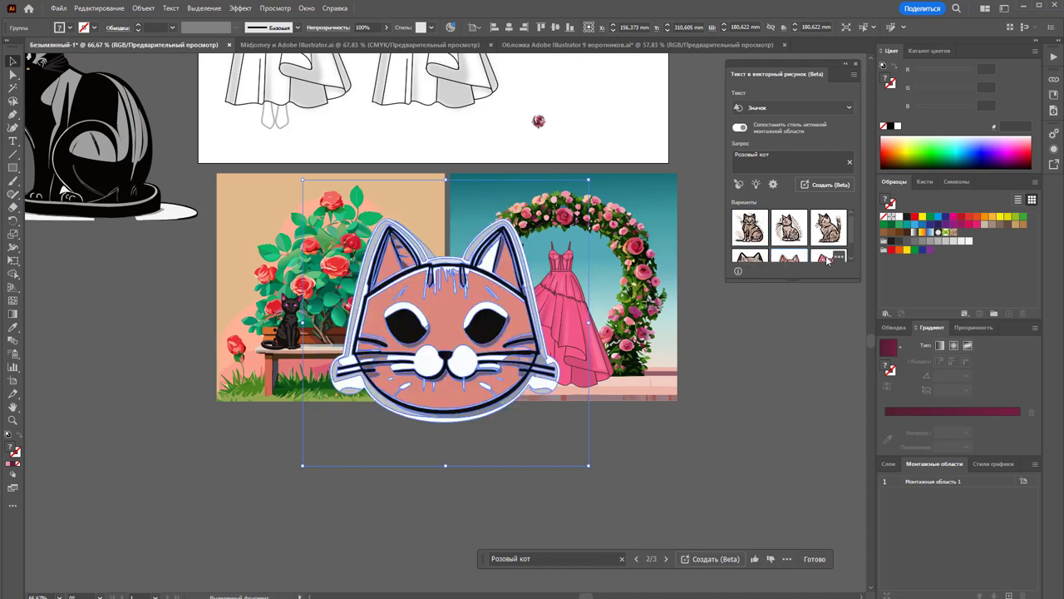
click(828, 259)
click(798, 256)
scroll(463, 330, down, 1)
mouse_move(459, 326)
mouse_down()
mouse_move(359, 450)
mouse_move(366, 491)
mouse_move(320, 497)
mouse_move(80, 336)
mouse_up()
Nudge the cat head beneath the black cat, zoom out, and shrink both cats together
click(537, 455)
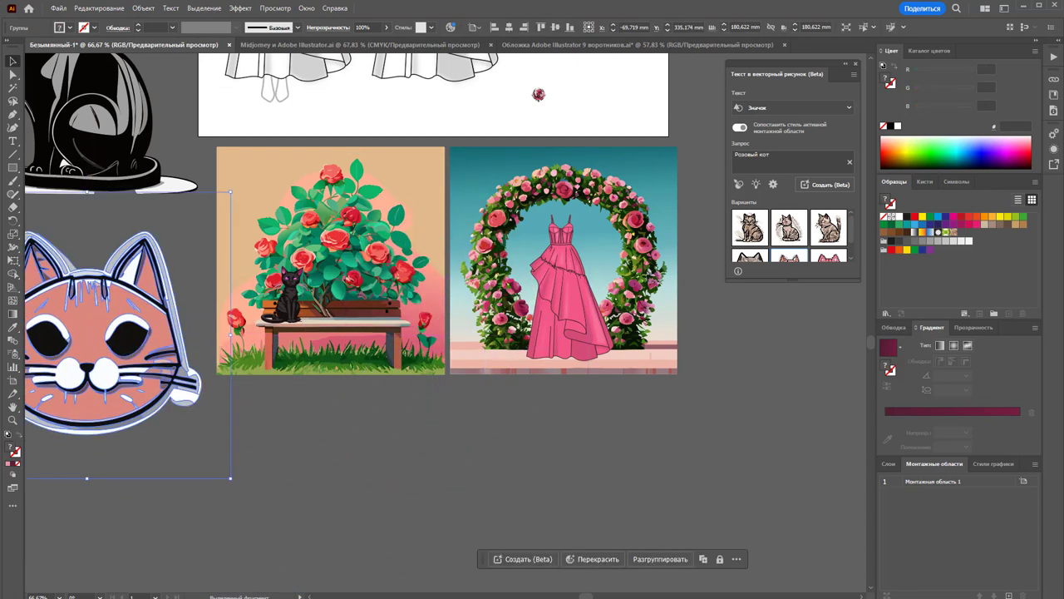
scroll(257, 524, left, 5)
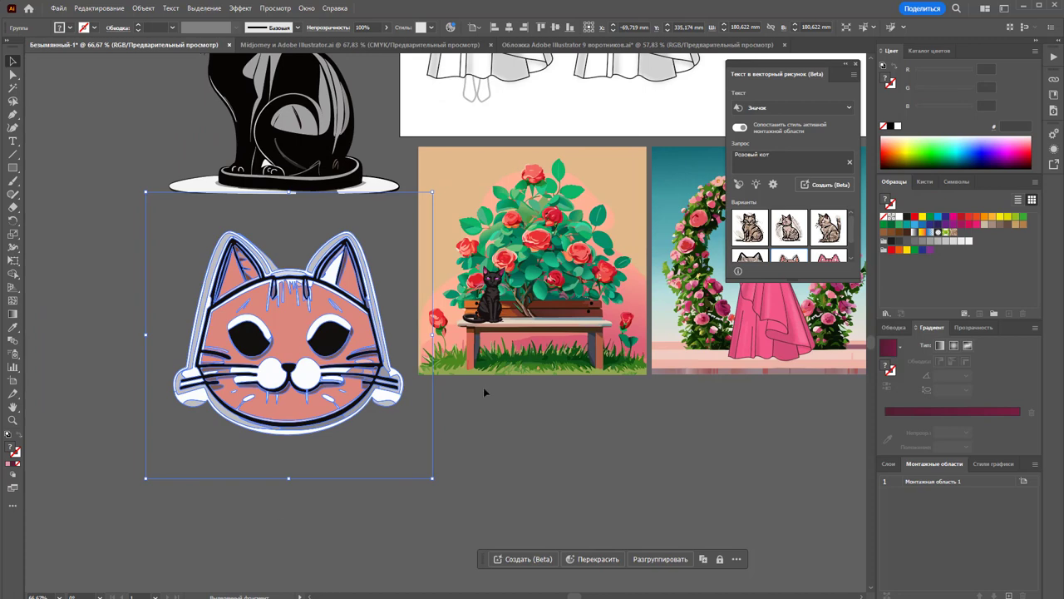
key(ctrl+minus)
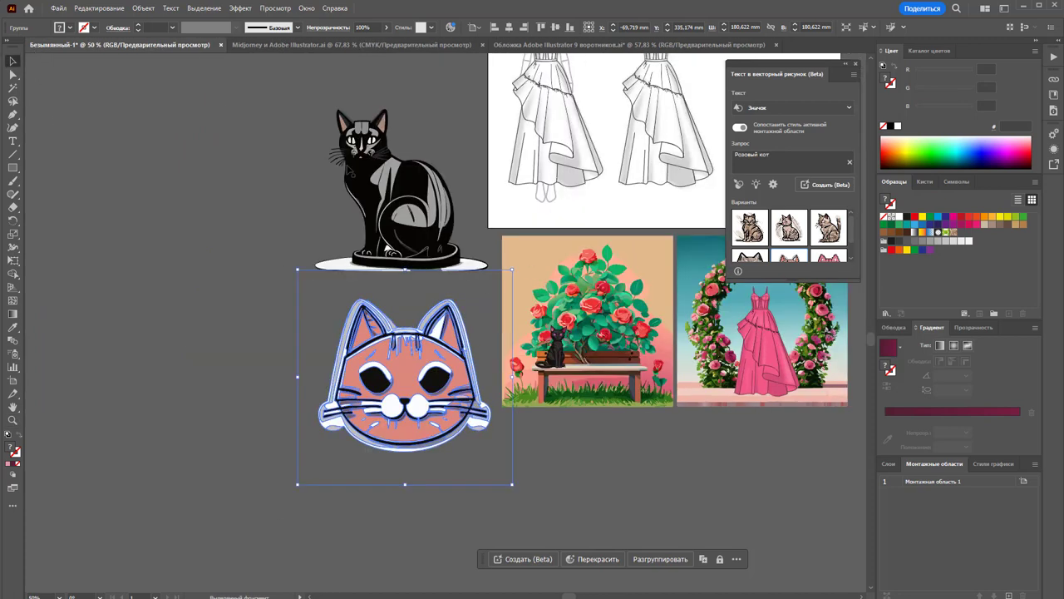
key(ctrl+a)
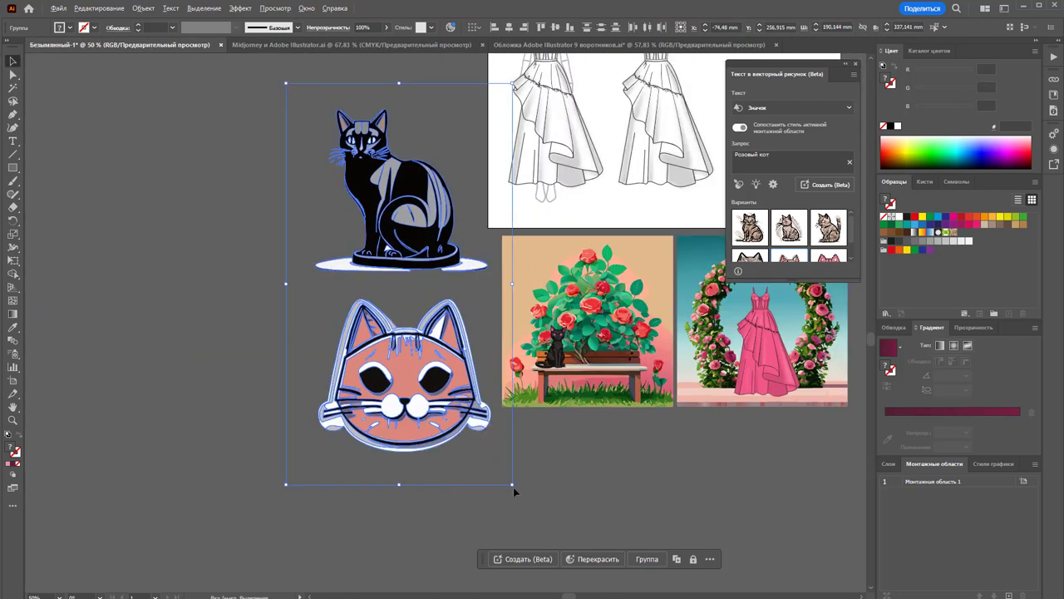
drag(513, 486, 489, 426)
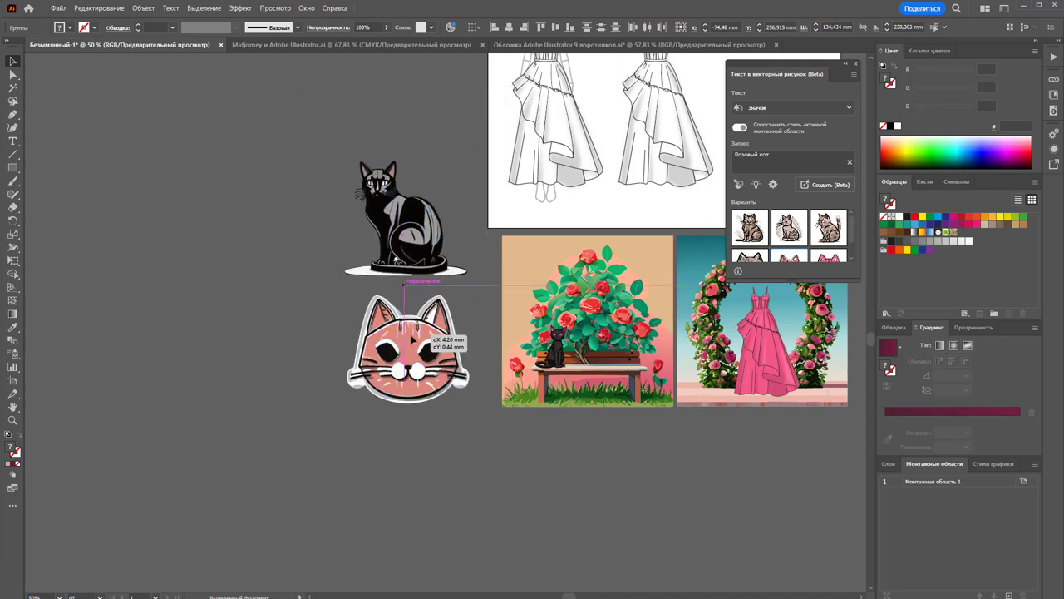
click(577, 458)
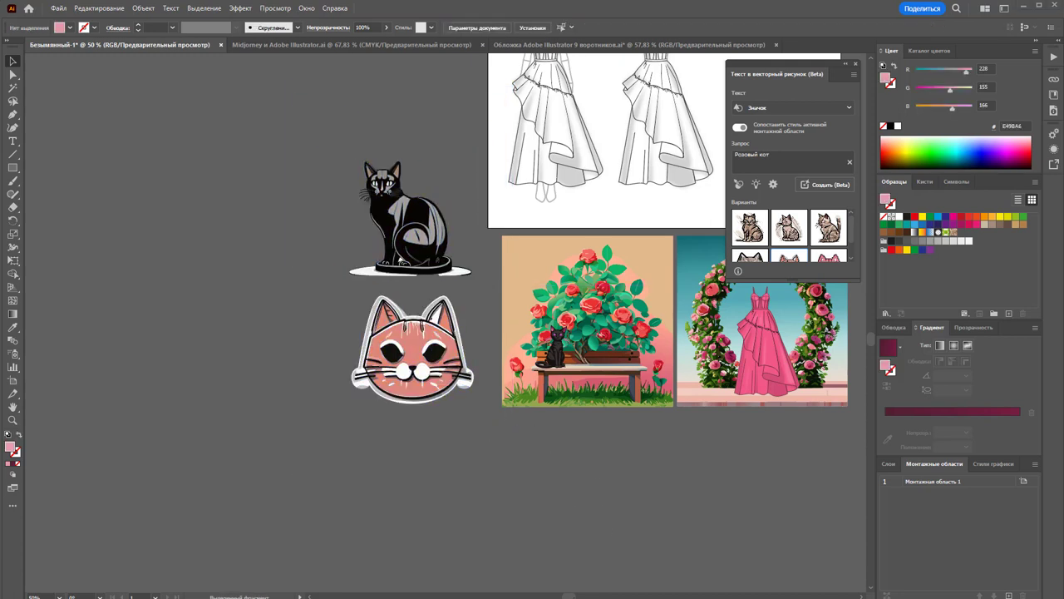
drag(574, 596, 589, 593)
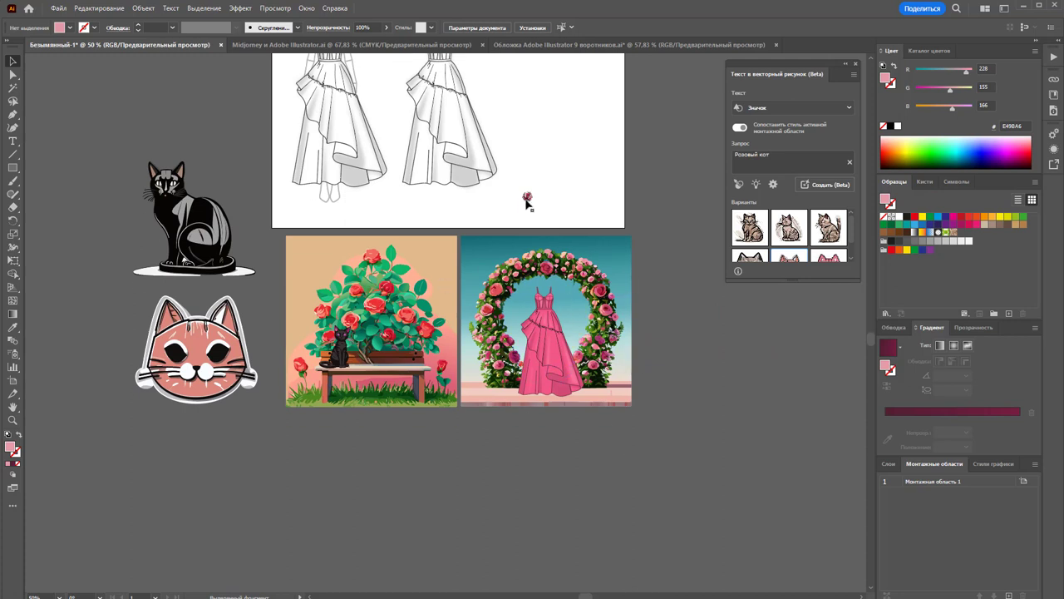
Move the small rose down onto the pink dress
drag(527, 197, 538, 313)
click(737, 385)
click(13, 167)
scroll(383, 402, down, 3)
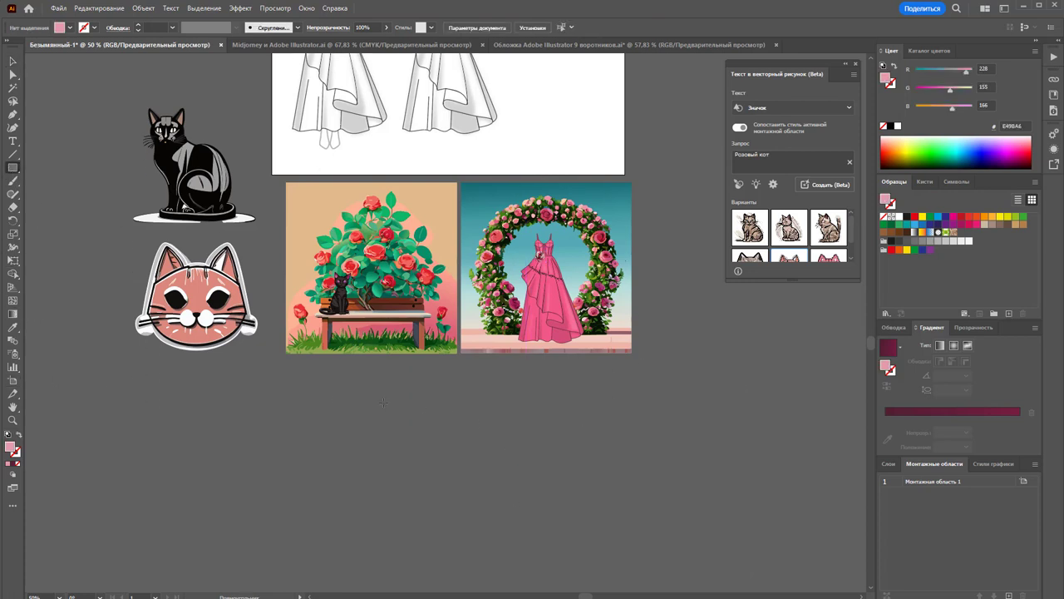
Draw a large rectangle below the pictures and generate an Узор pattern from 'Узор из роз и бутонов с листочками'
drag(285, 365, 632, 522)
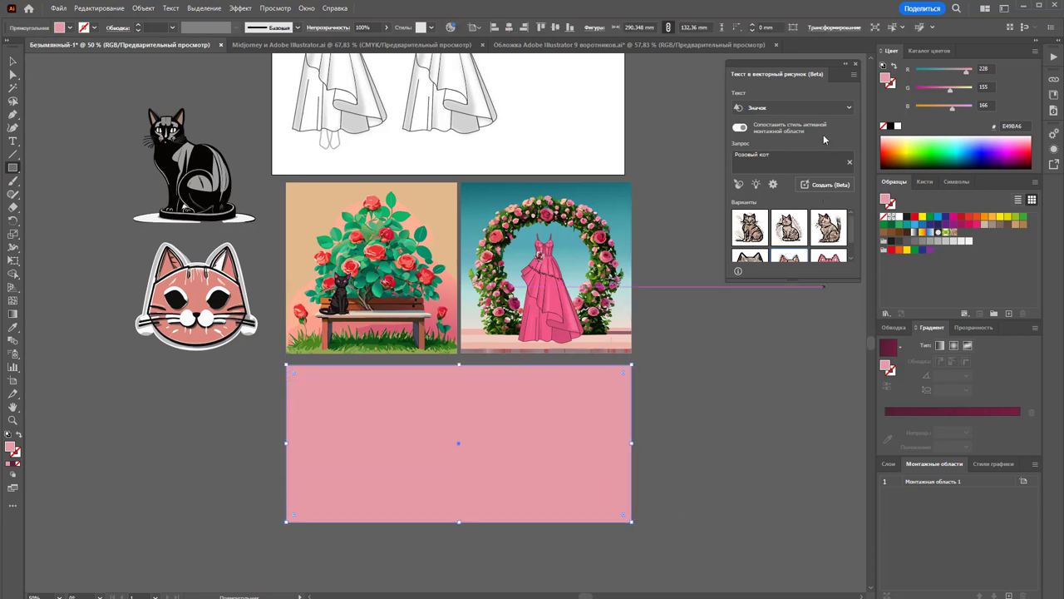
click(838, 109)
click(799, 169)
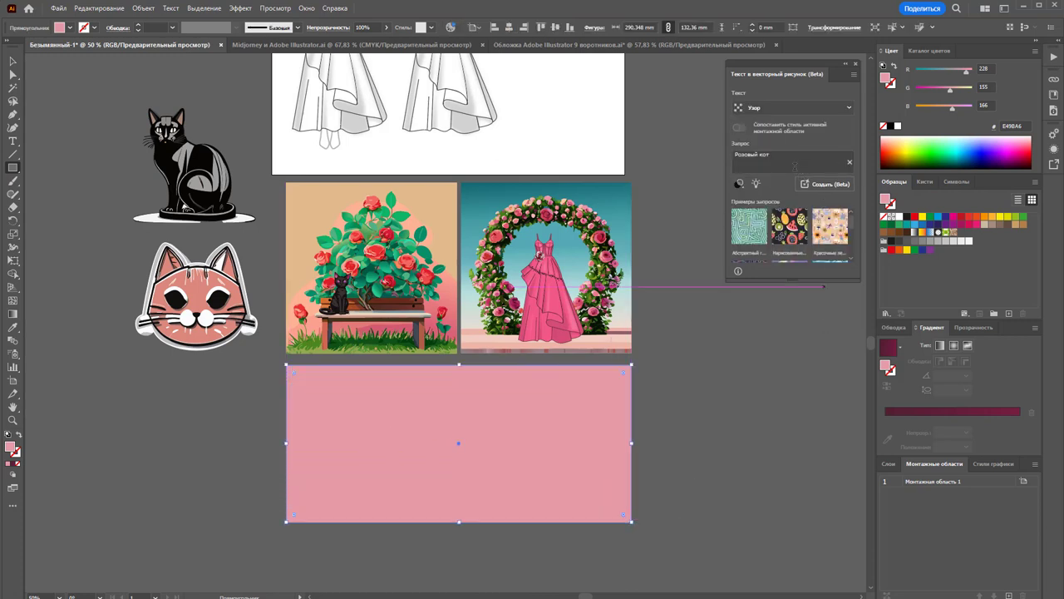
click(795, 166)
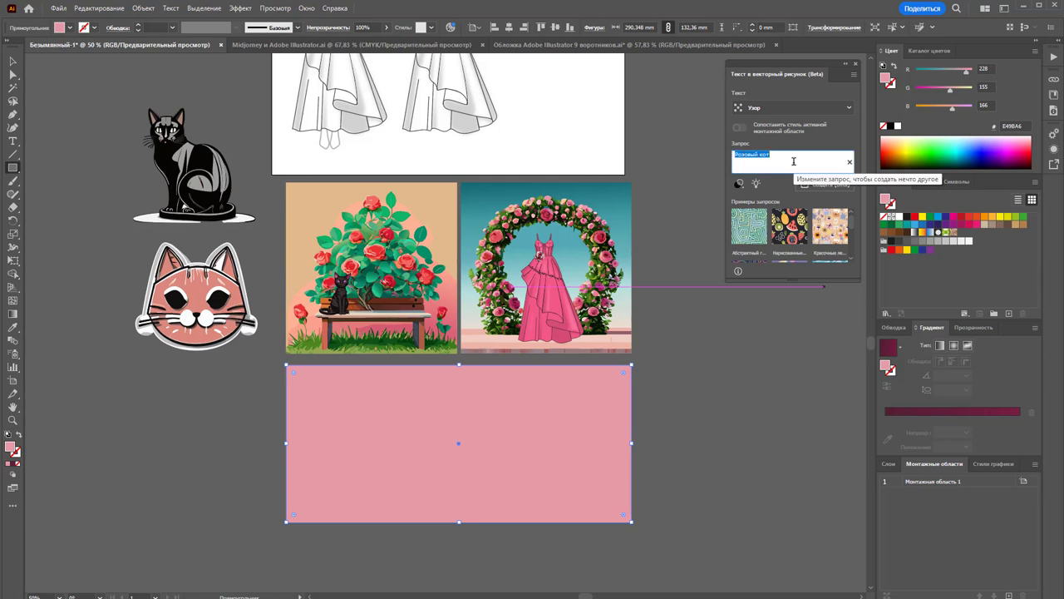
text(у)
text(тон)
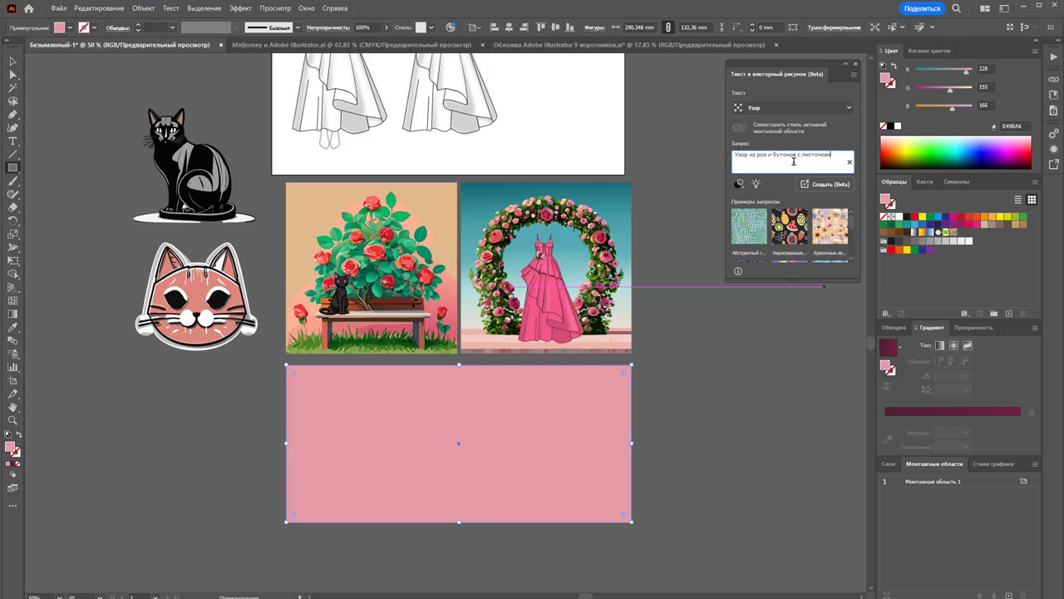
key(Return)
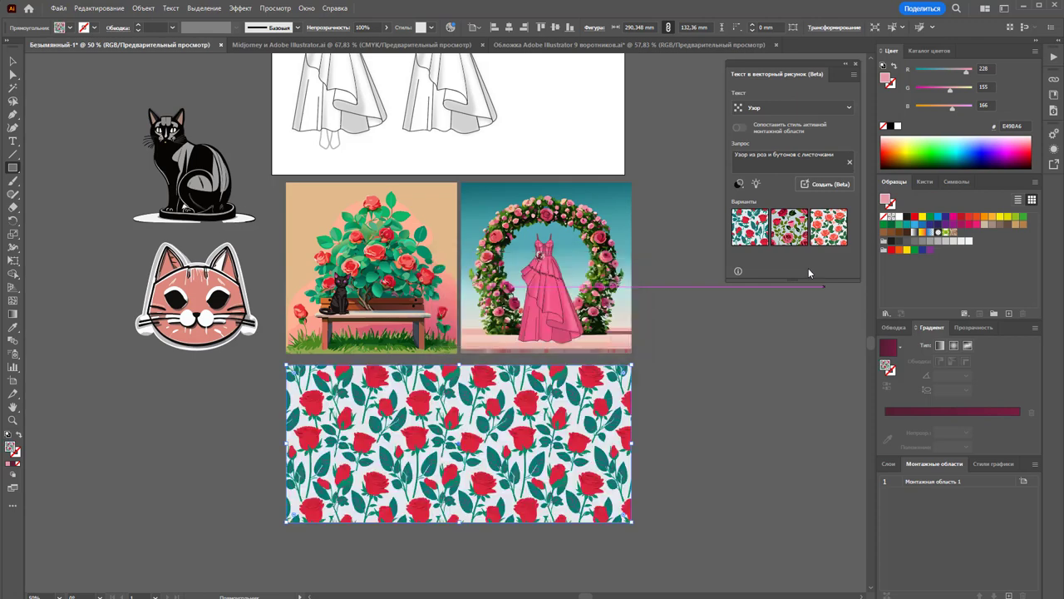
Apply the second pattern variant, pink roses on blue, after trying the orange-rose one
click(797, 234)
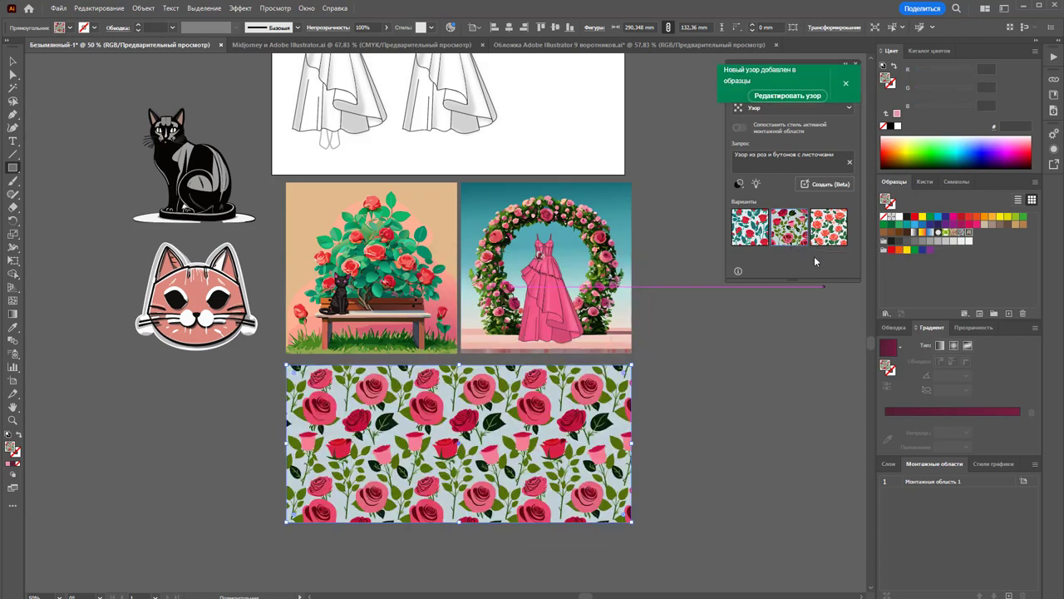
click(828, 244)
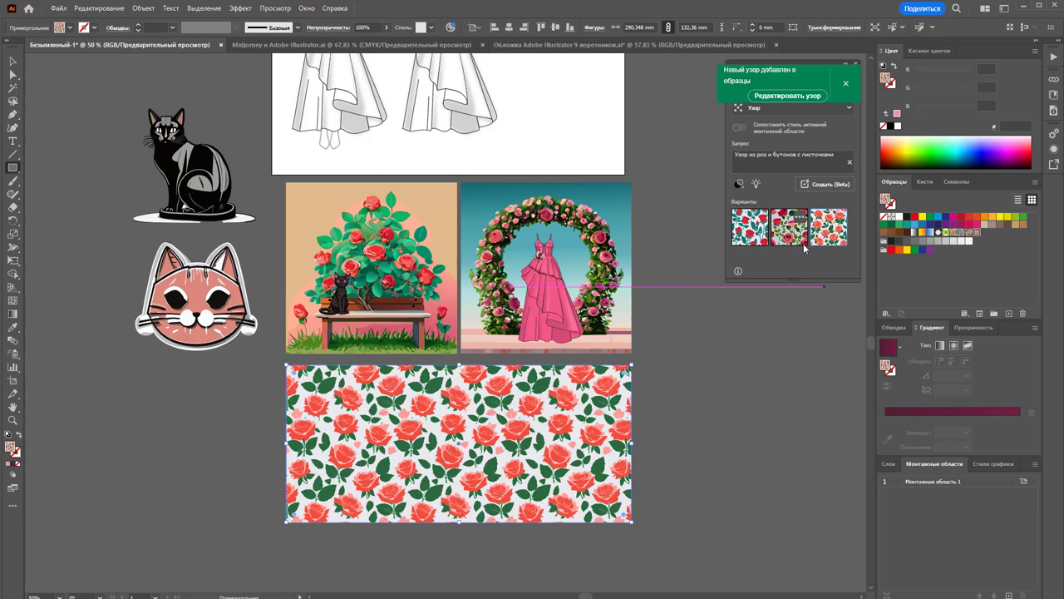
click(803, 244)
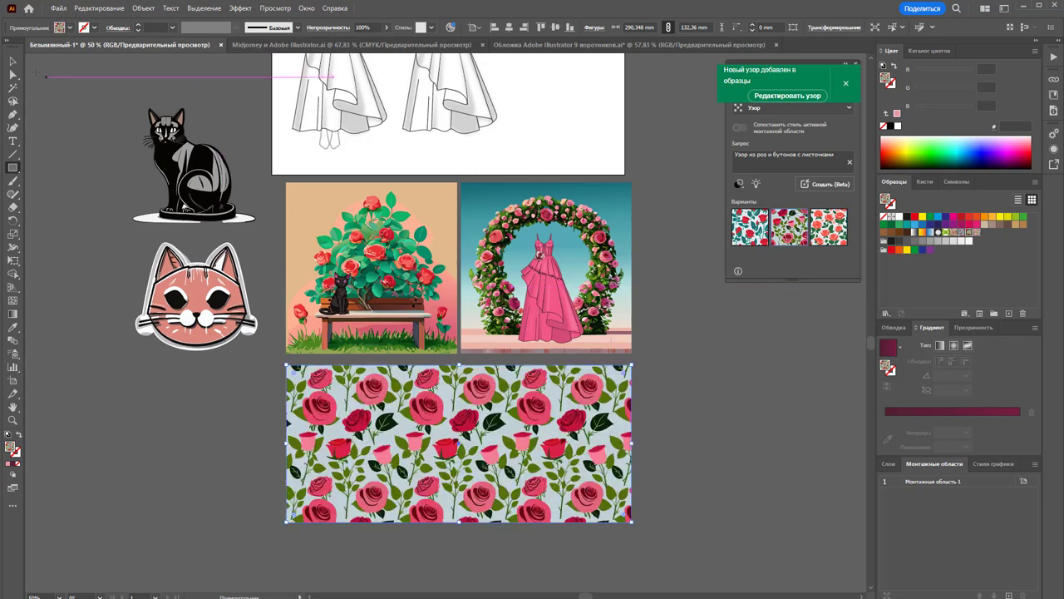
Alt-drag a copy of the patterned rectangle beside the dress picture and scale it to half size
key(v)
click(665, 577)
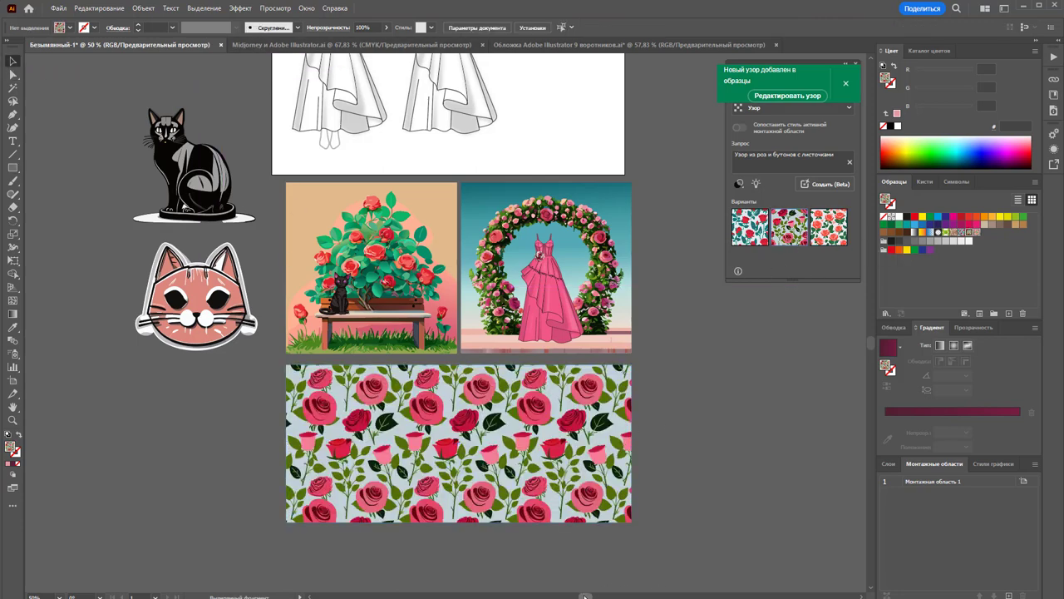
drag(585, 597, 600, 597)
mouse_move(216, 436)
mouse_down()
mouse_move(442, 416)
mouse_move(575, 255)
mouse_up()
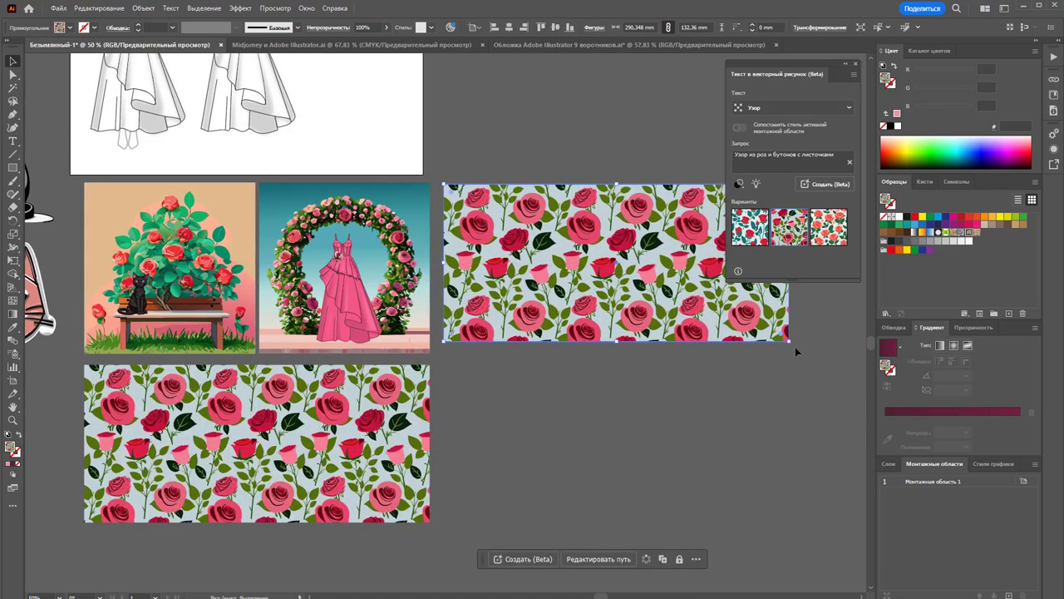
drag(788, 340, 621, 266)
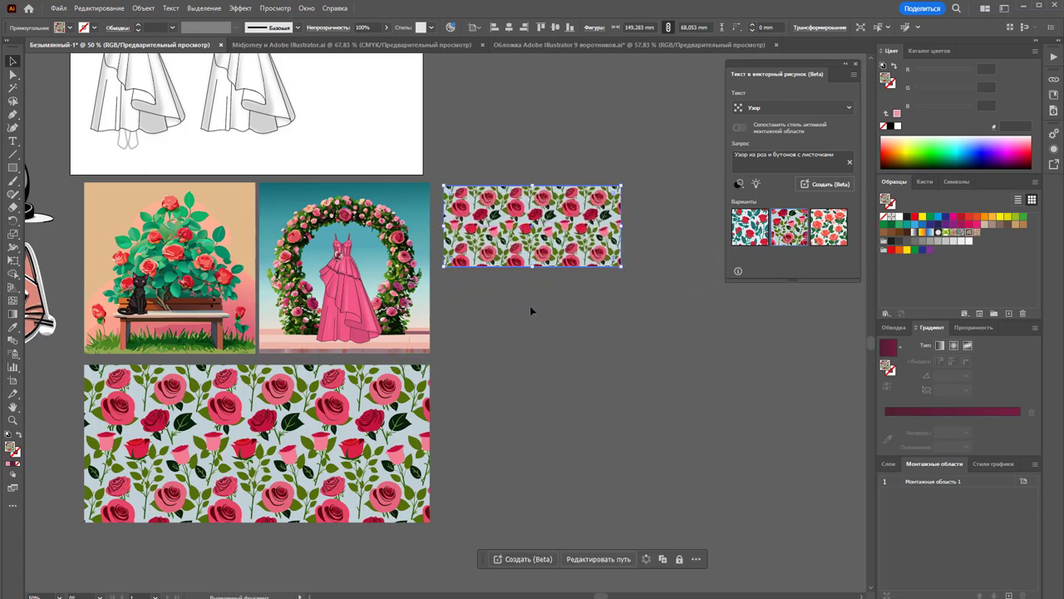
Open Recolor Artwork for the small pattern and move the recolour and Text to Vector panels aside
click(450, 28)
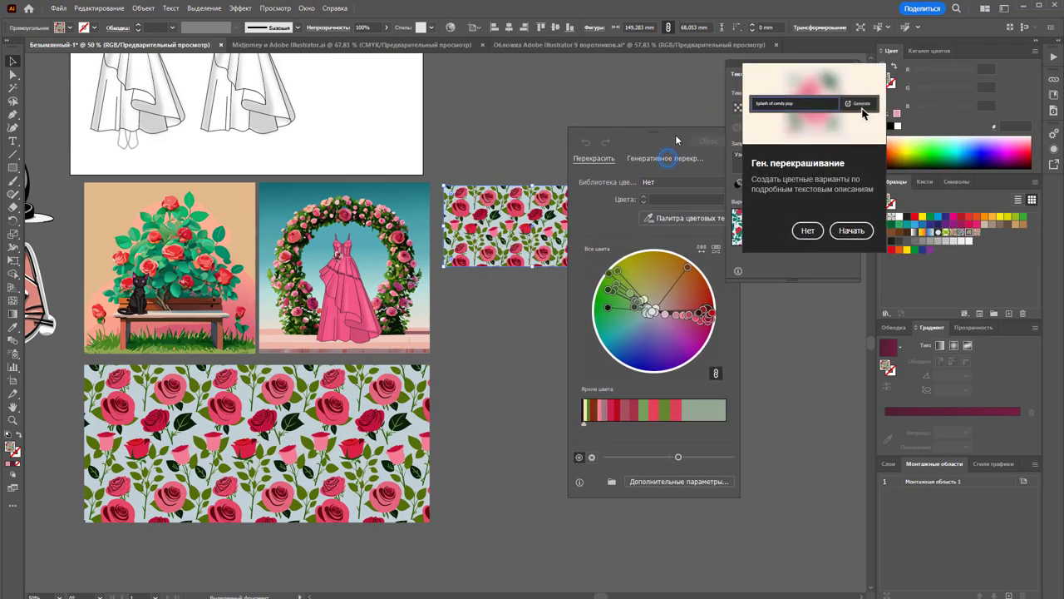
drag(674, 135, 681, 133)
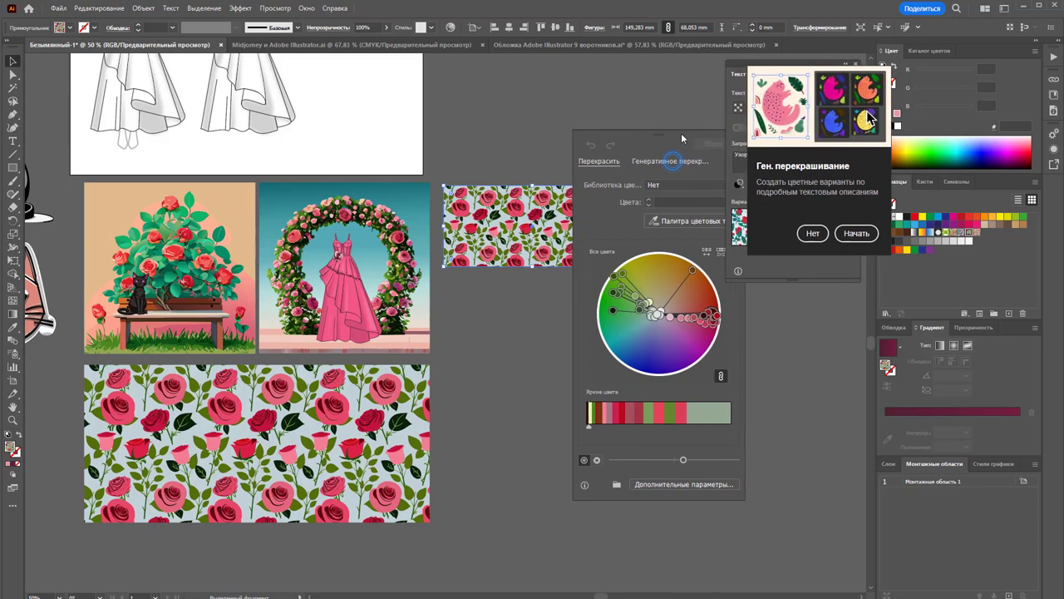
click(857, 234)
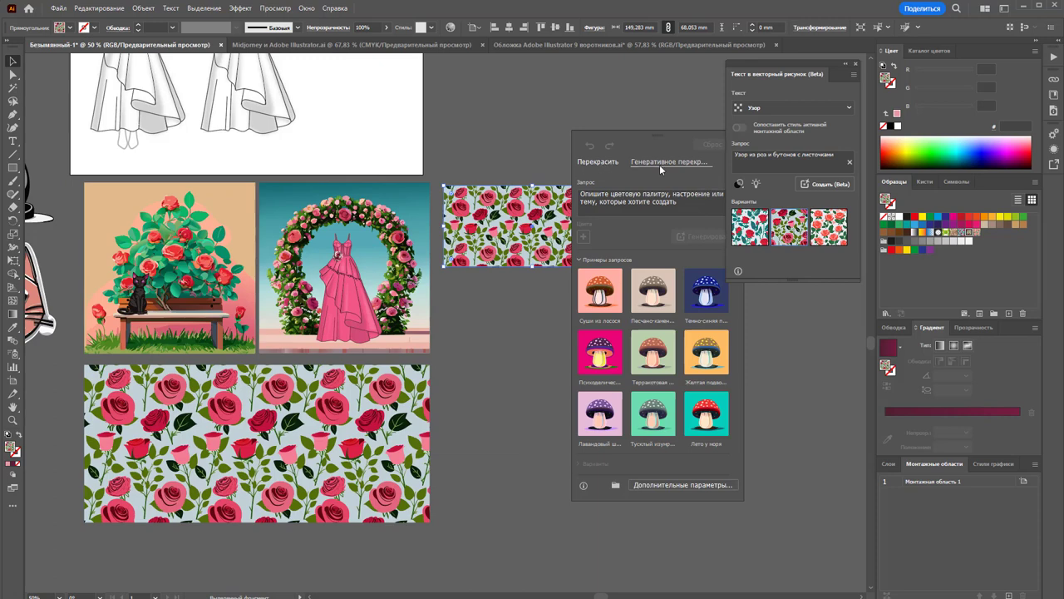
mouse_move(686, 135)
mouse_down()
mouse_move(734, 185)
mouse_move(733, 155)
mouse_up()
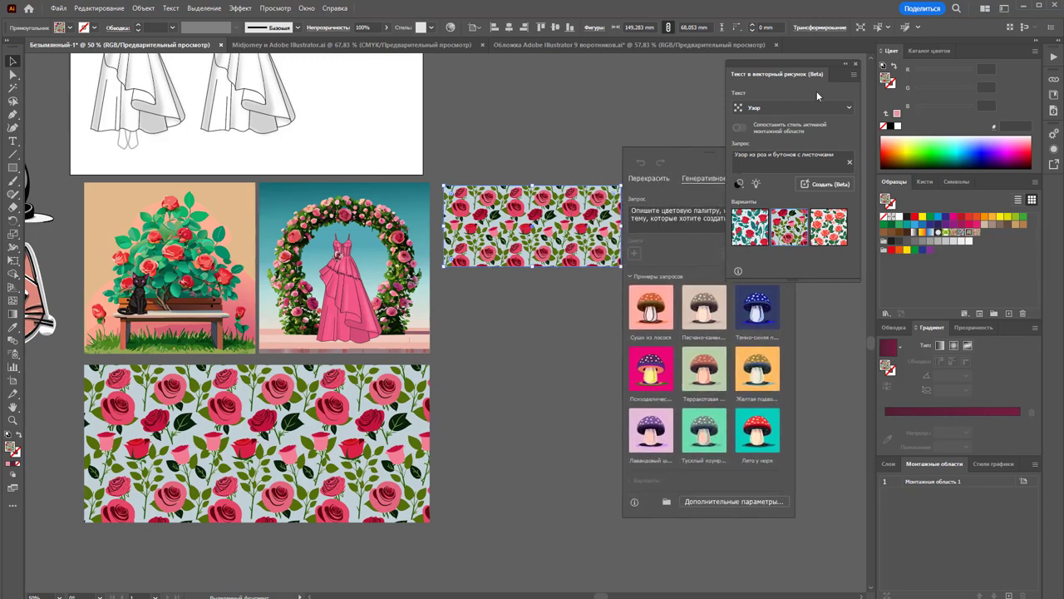
drag(832, 70, 142, 70)
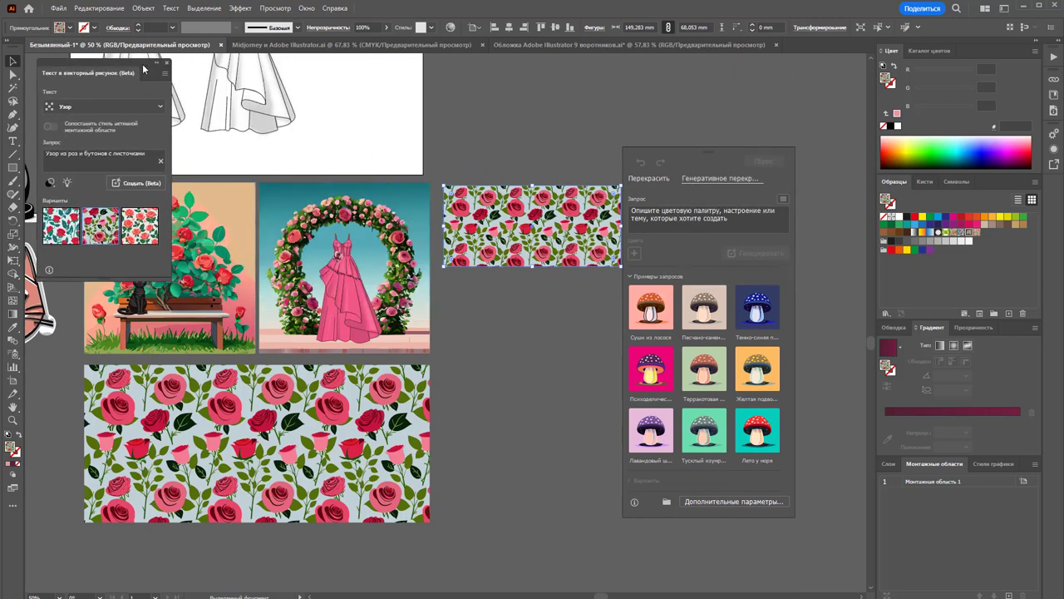
drag(743, 157, 759, 131)
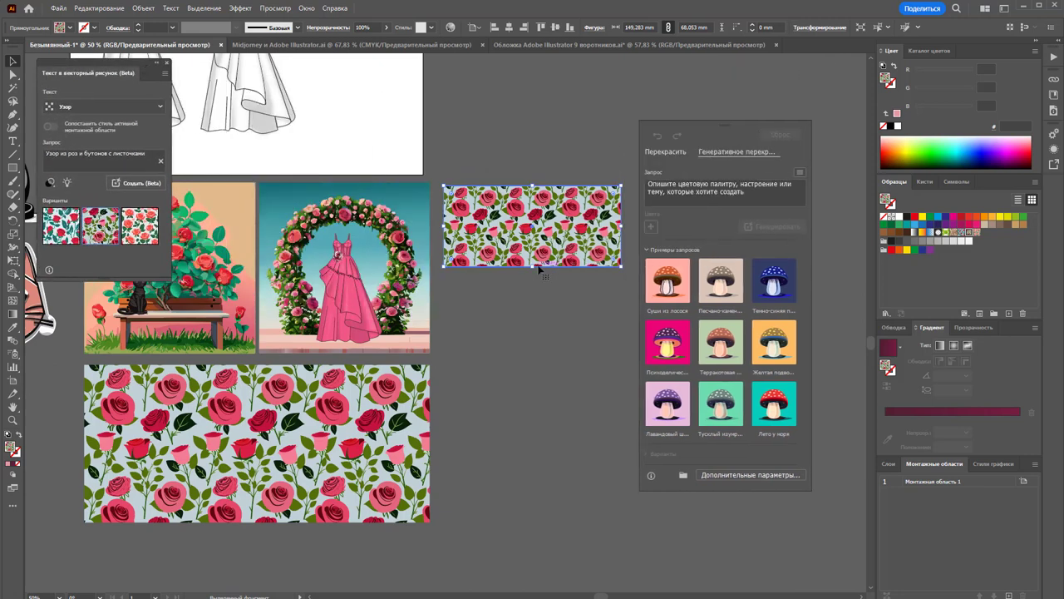
Zoom in close on the small rose pattern, select it, and reopen Recolor Artwork
click(12, 420)
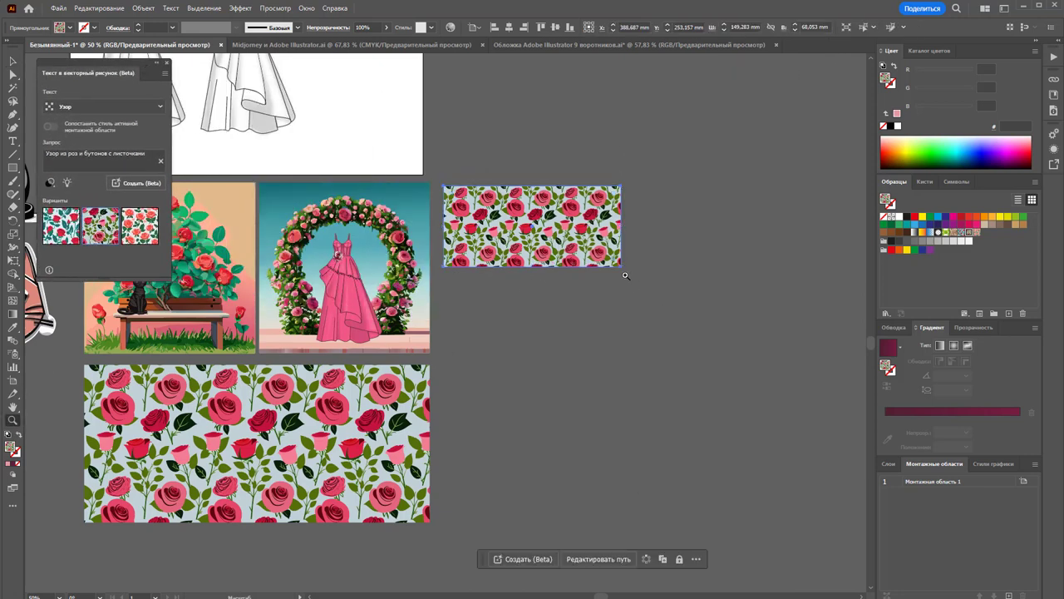
drag(607, 244, 756, 287)
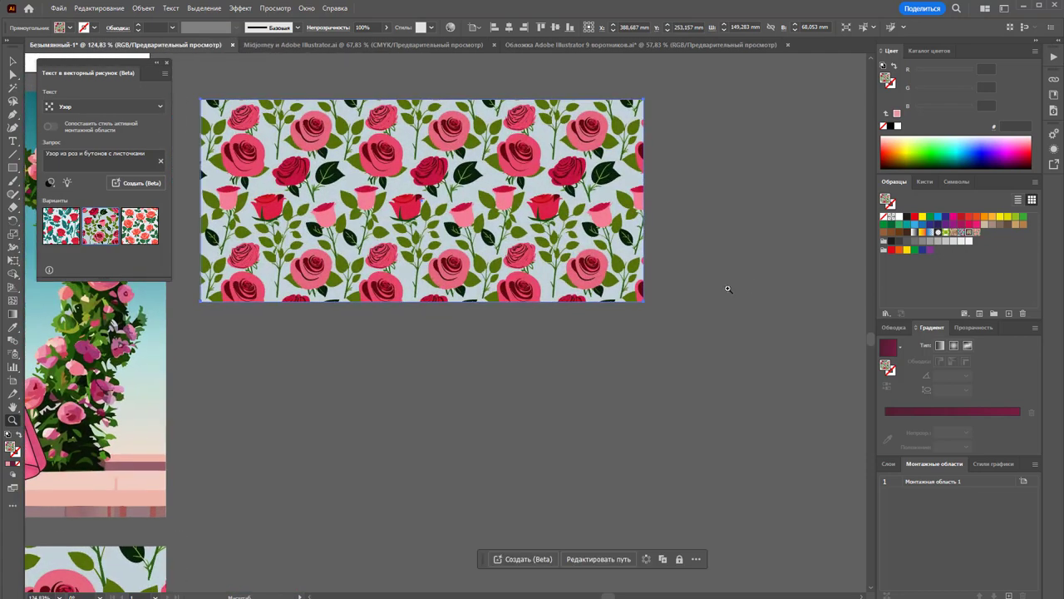
drag(455, 167, 462, 169)
click(12, 61)
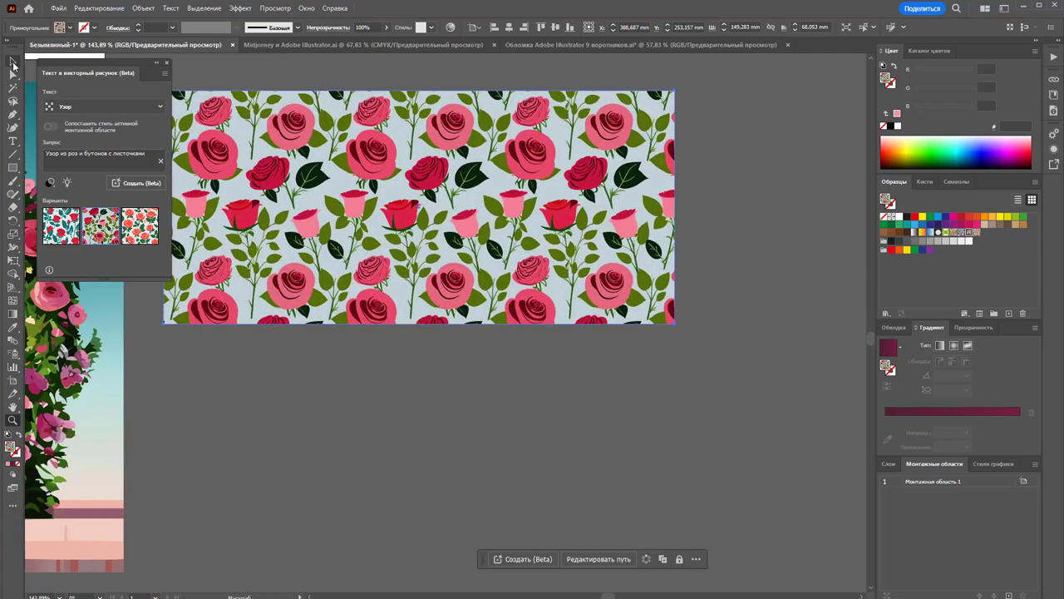
click(439, 208)
click(449, 27)
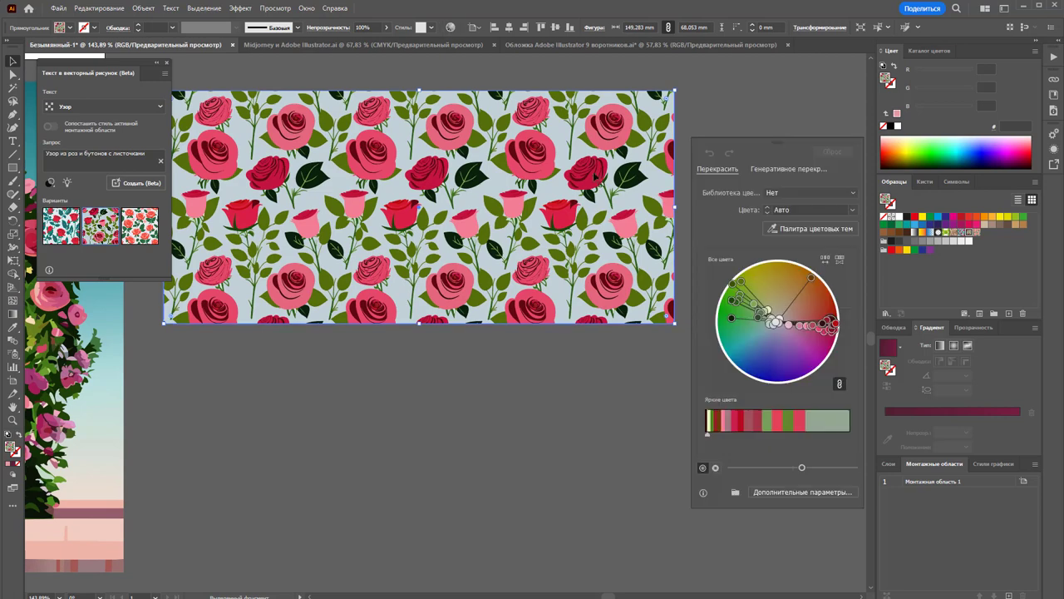
mouse_move(786, 145)
mouse_down()
mouse_move(678, 123)
mouse_move(624, 98)
mouse_up()
Generate recolour variants from the 'Лето у моря' sample prompt after accepting the AI terms
click(680, 146)
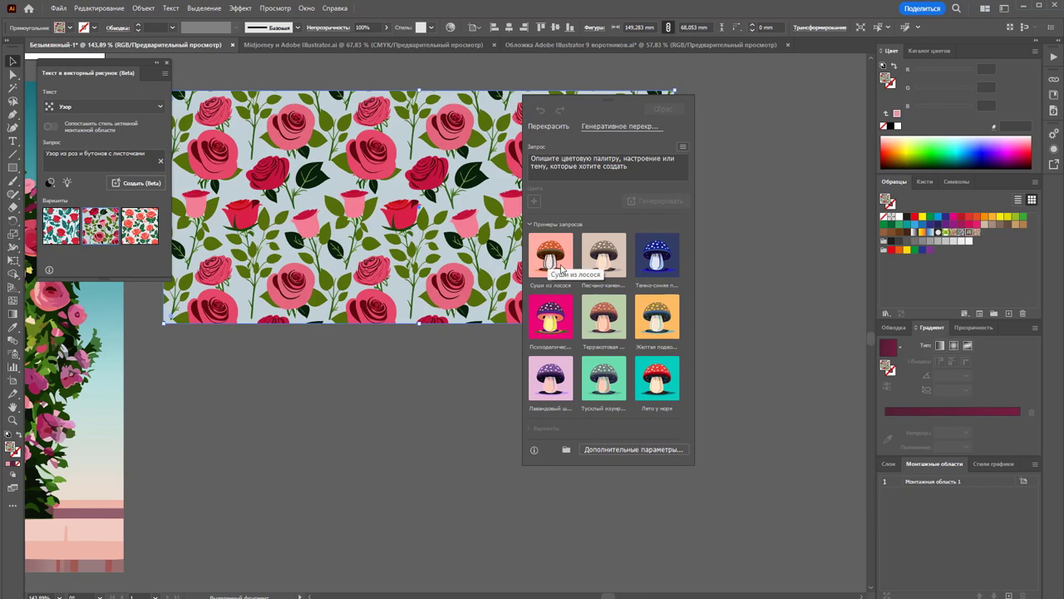
click(652, 383)
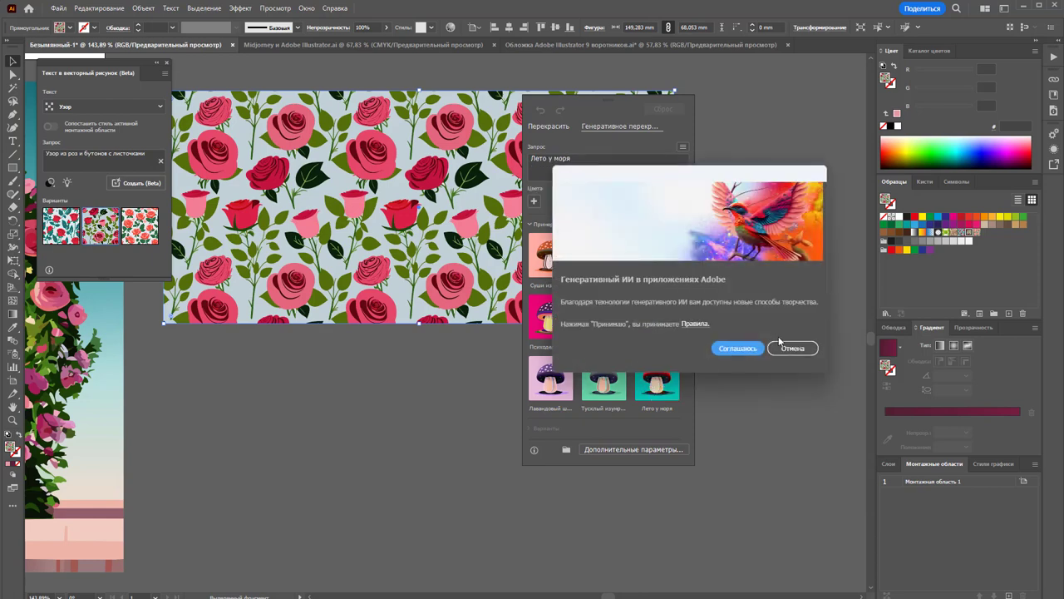
click(738, 347)
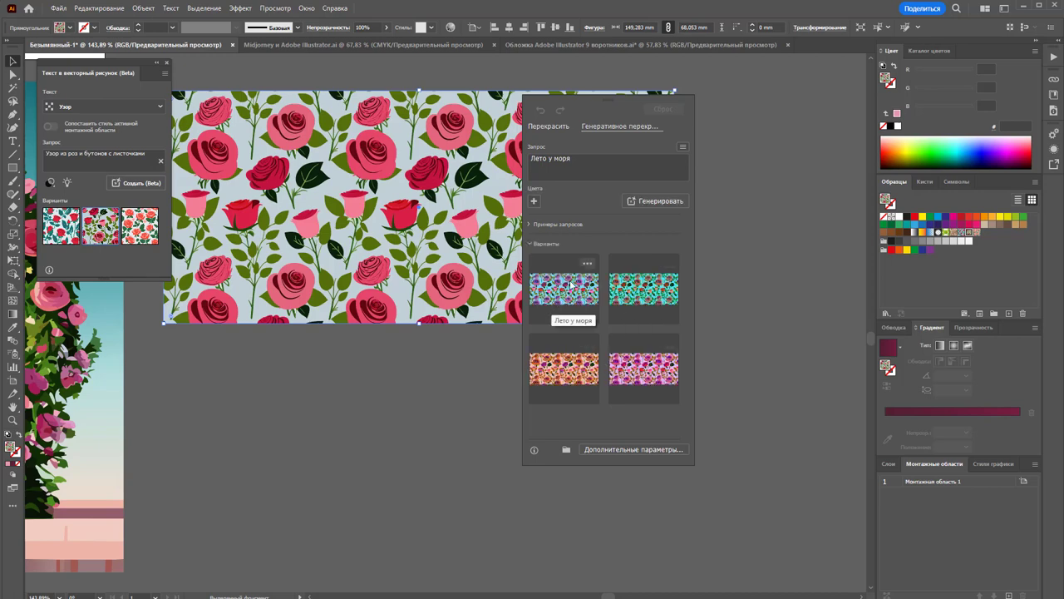
Compare the four 'Лето у моря' variants, keep the first, and clear the prompt
click(570, 291)
click(640, 290)
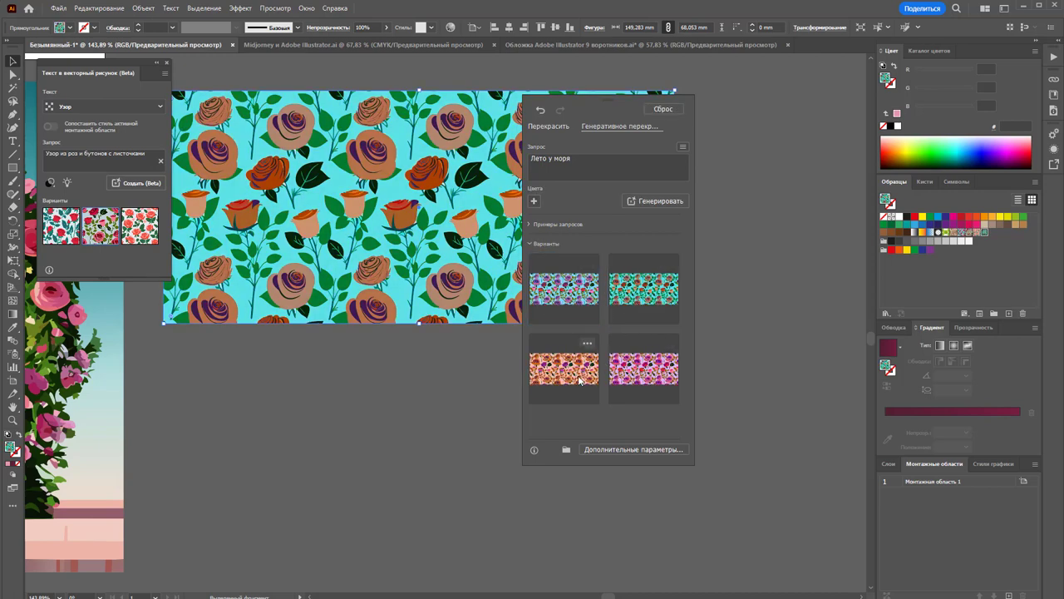
click(582, 370)
click(614, 361)
click(570, 302)
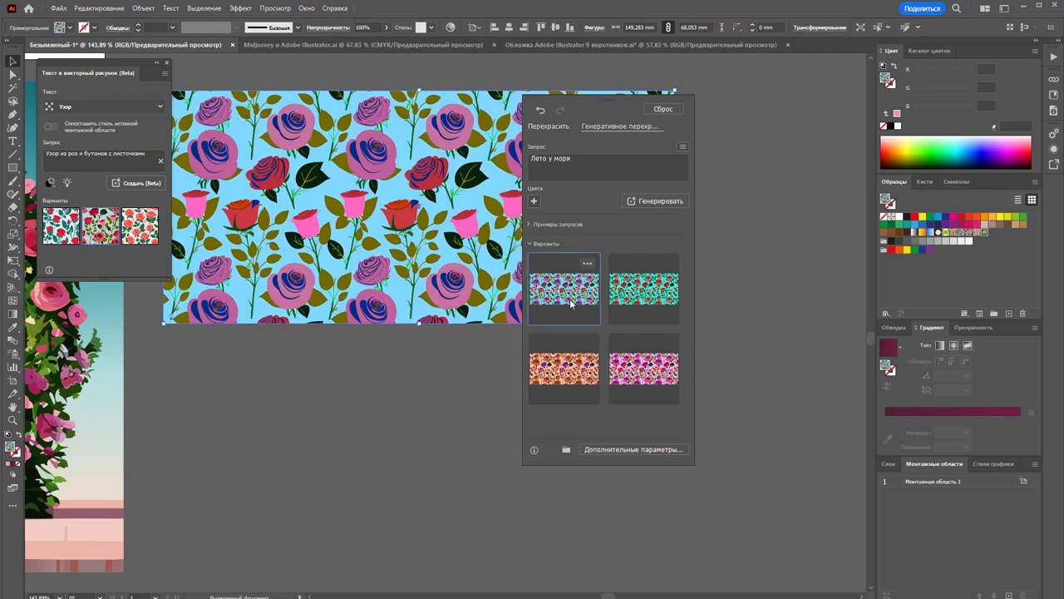
triple_click(586, 162)
key(BackSpace)
text(Бледно розовый закат)
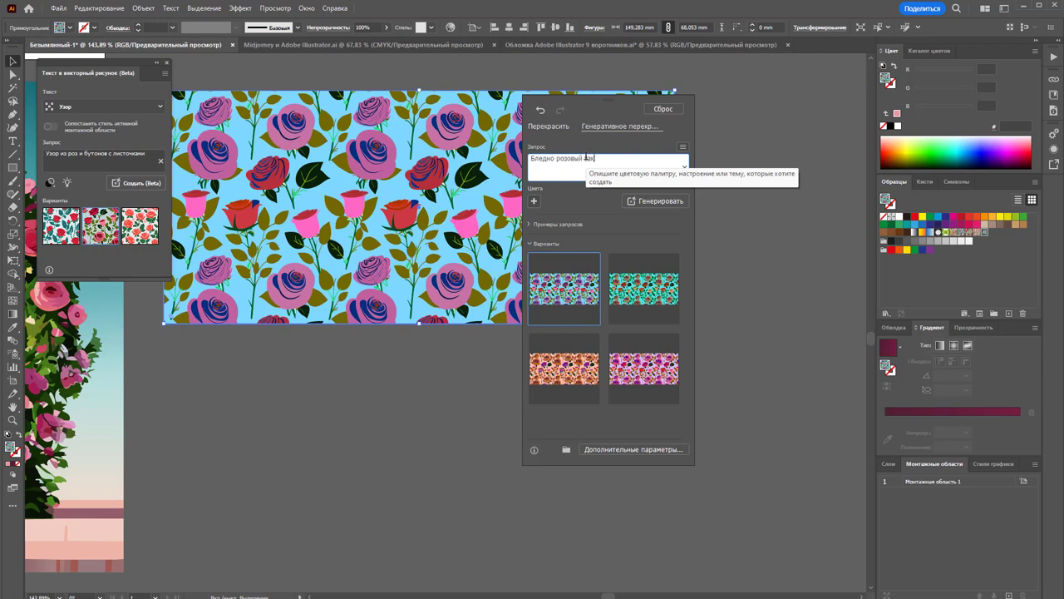
Generate 'Бледно розовый закат' variants and apply the first pale pink one
click(659, 203)
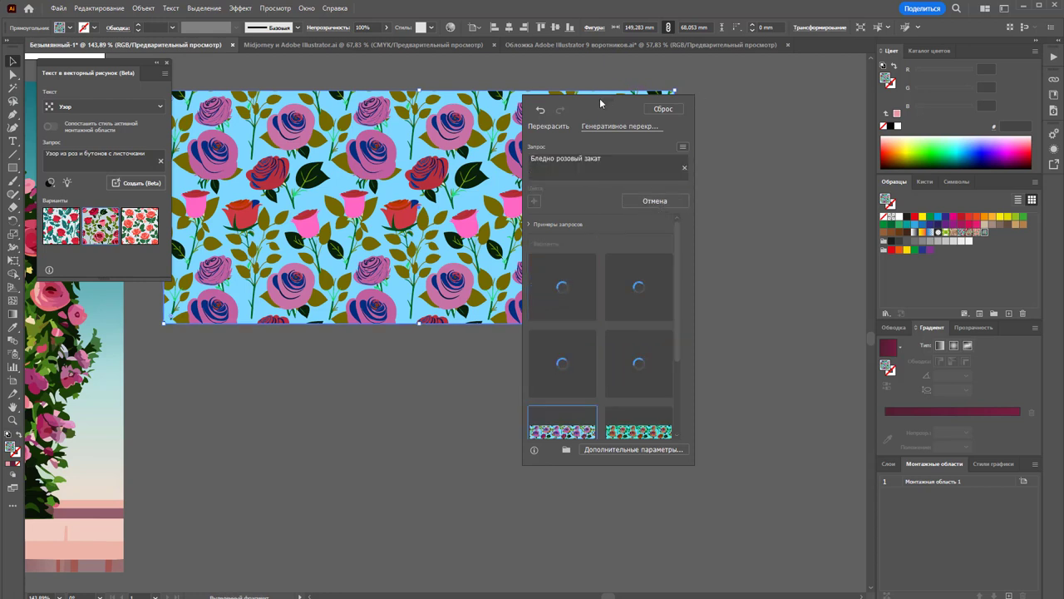
mouse_move(582, 104)
mouse_down()
mouse_move(669, 109)
mouse_move(740, 92)
mouse_up()
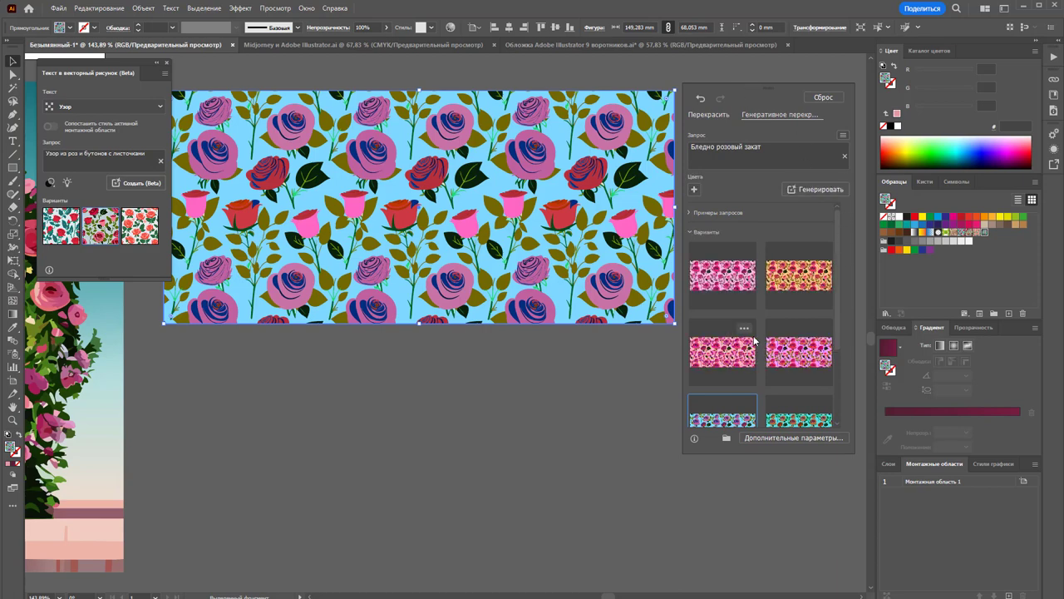
click(720, 283)
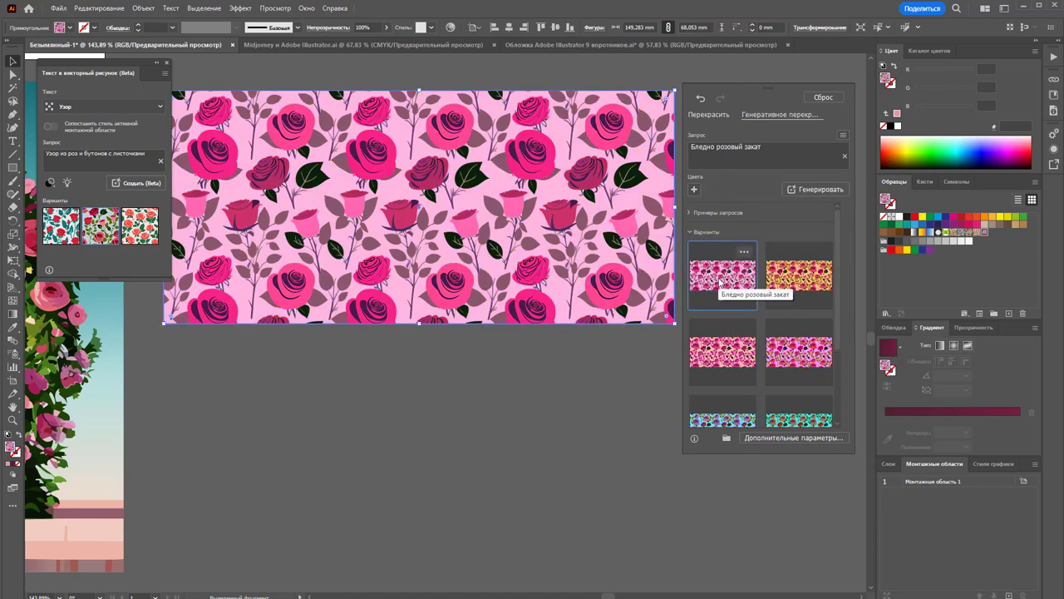
click(800, 353)
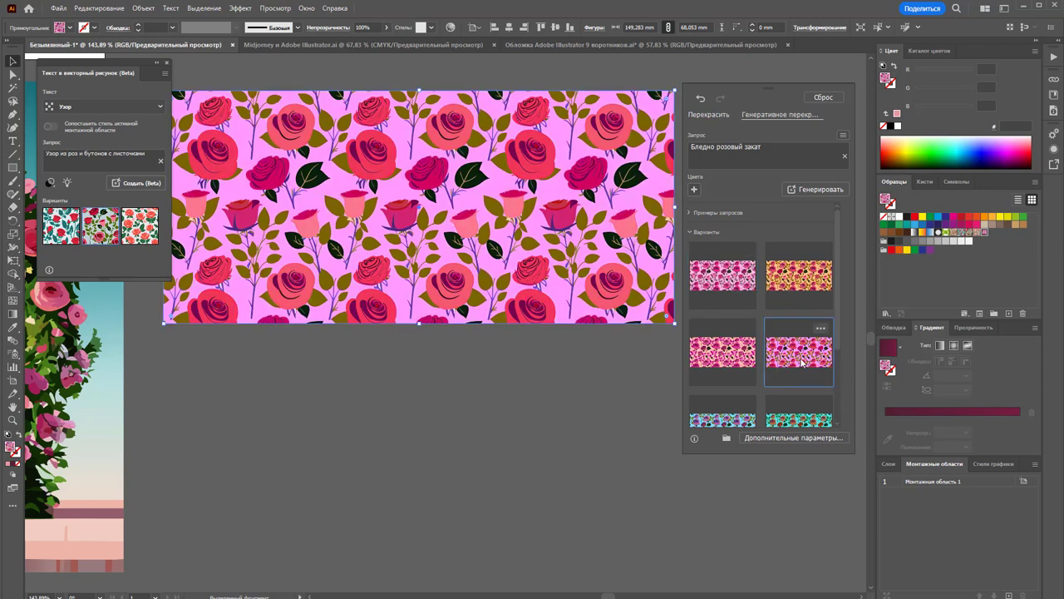
click(728, 290)
Test a purple colour-wheel shift, undo it, and return to the generated variants
click(708, 115)
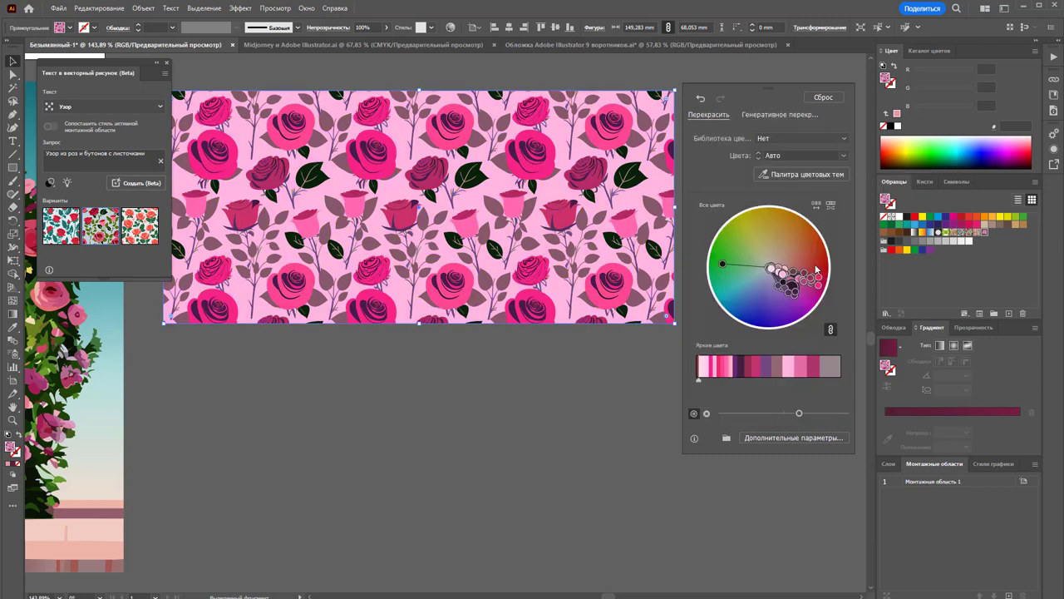
drag(816, 271, 798, 312)
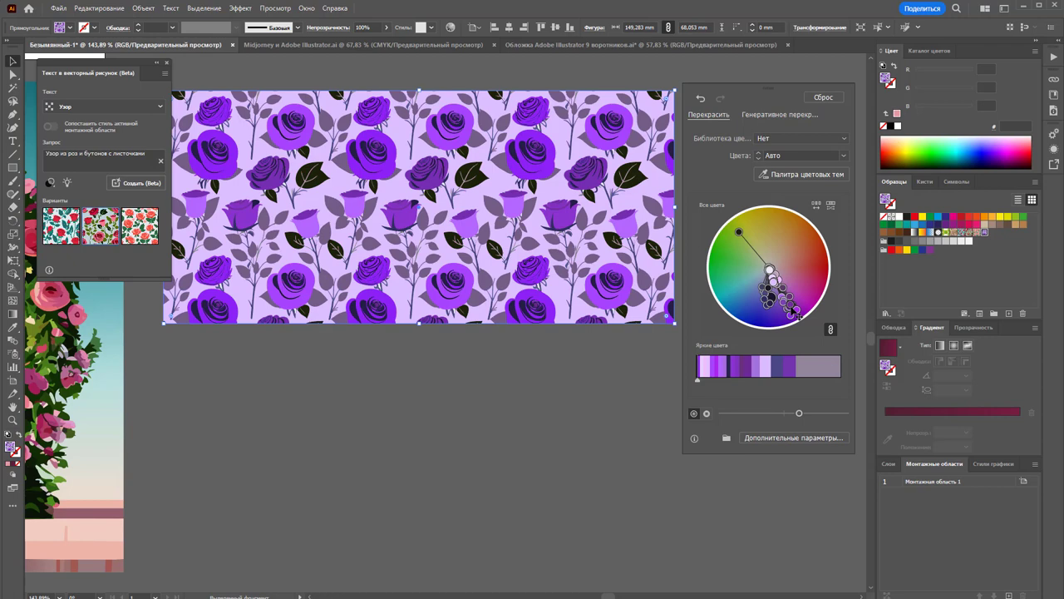
key(ctrl+z)
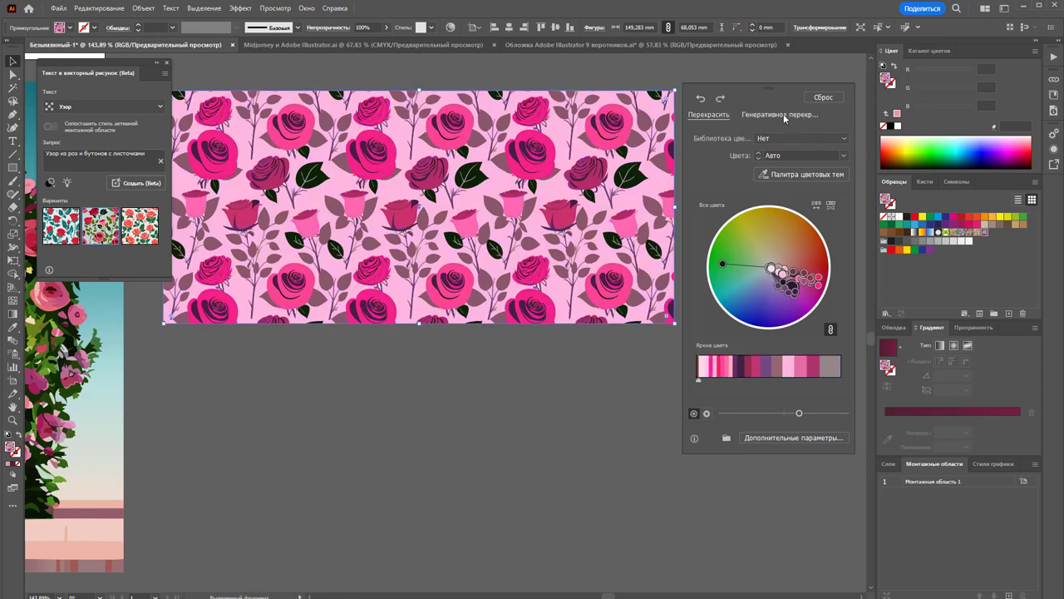
click(780, 116)
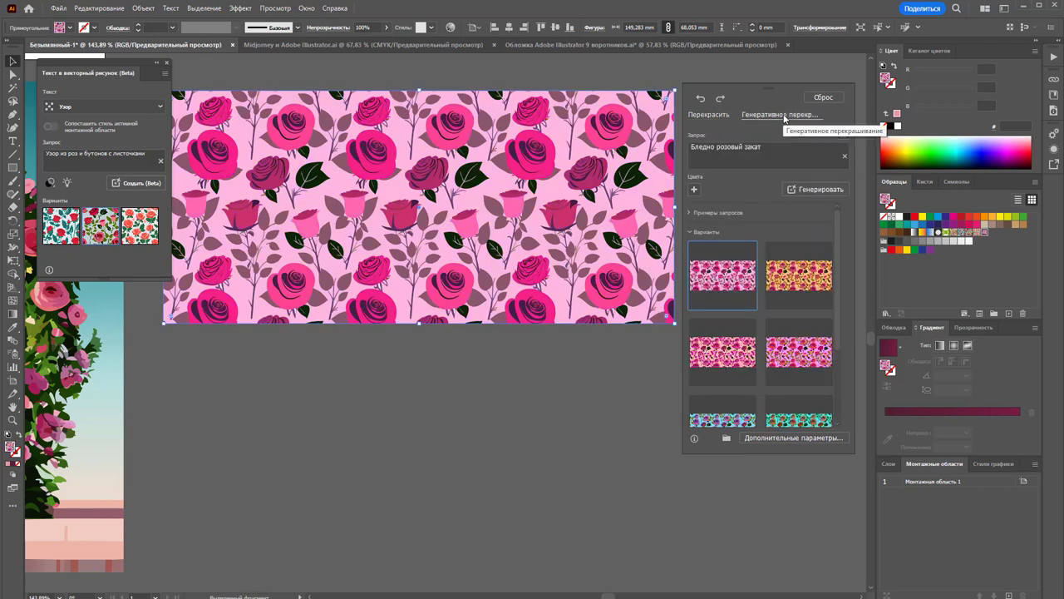
Deselect the pattern to close Recolor, shift the Text to Vector panel, and zoom out to the dress
click(512, 437)
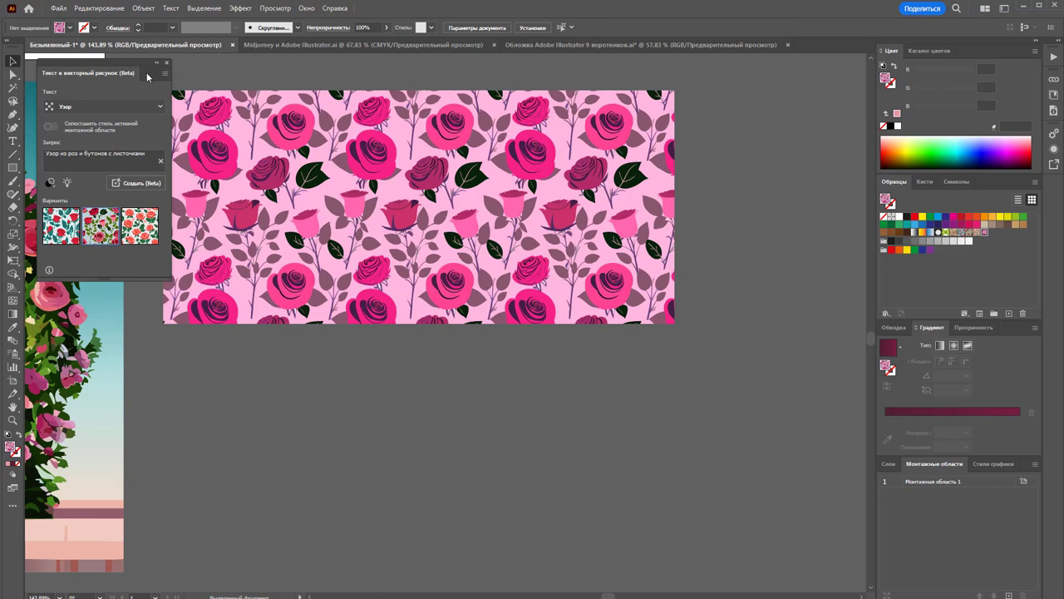
drag(175, 74, 852, 97)
key(z)
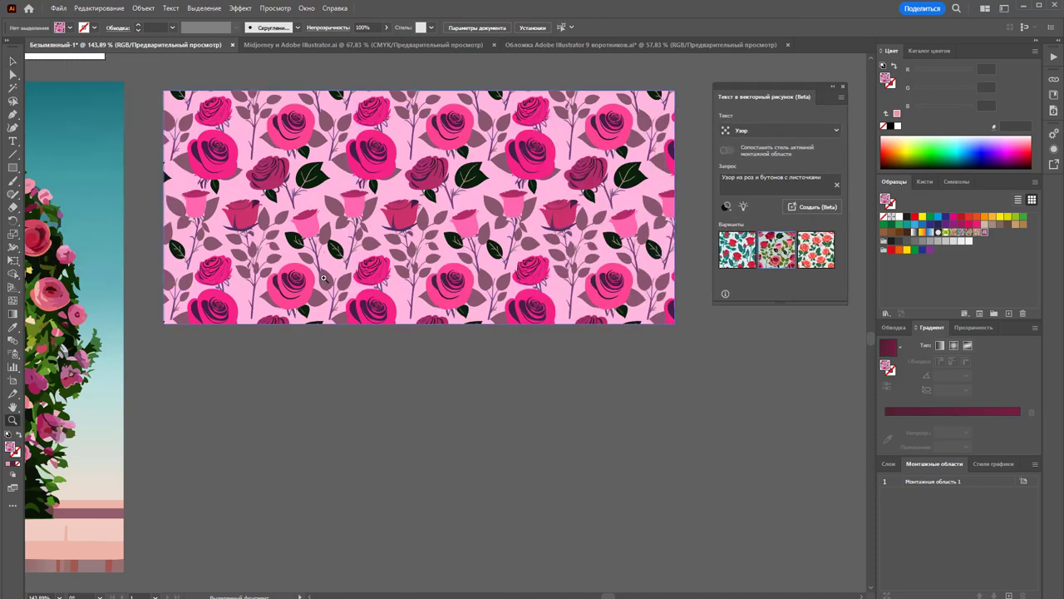
alt+click(321, 257)
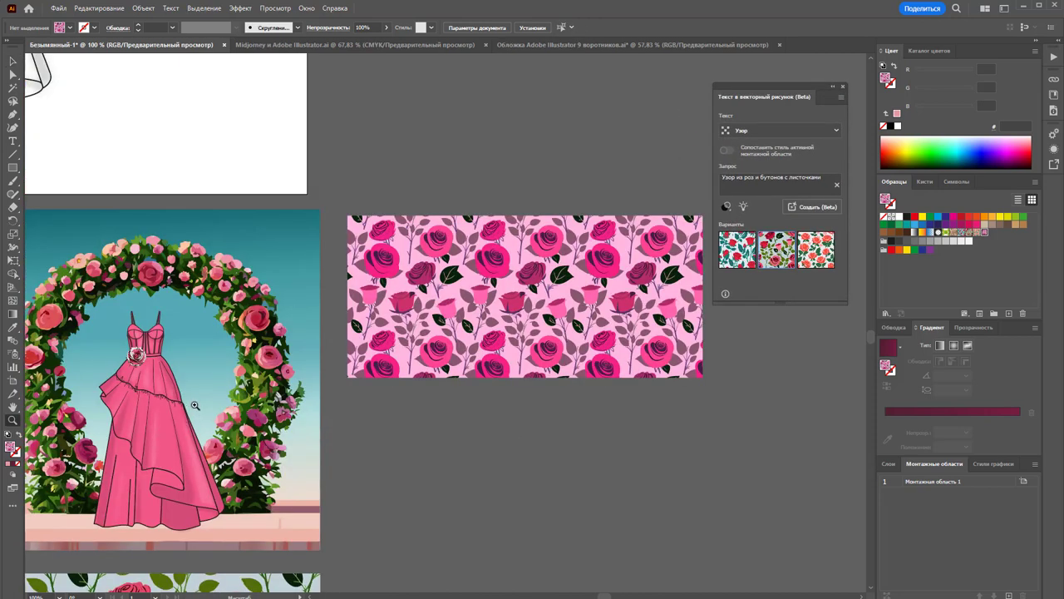
scroll(211, 368, down, 2)
scroll(211, 368, down, 2)
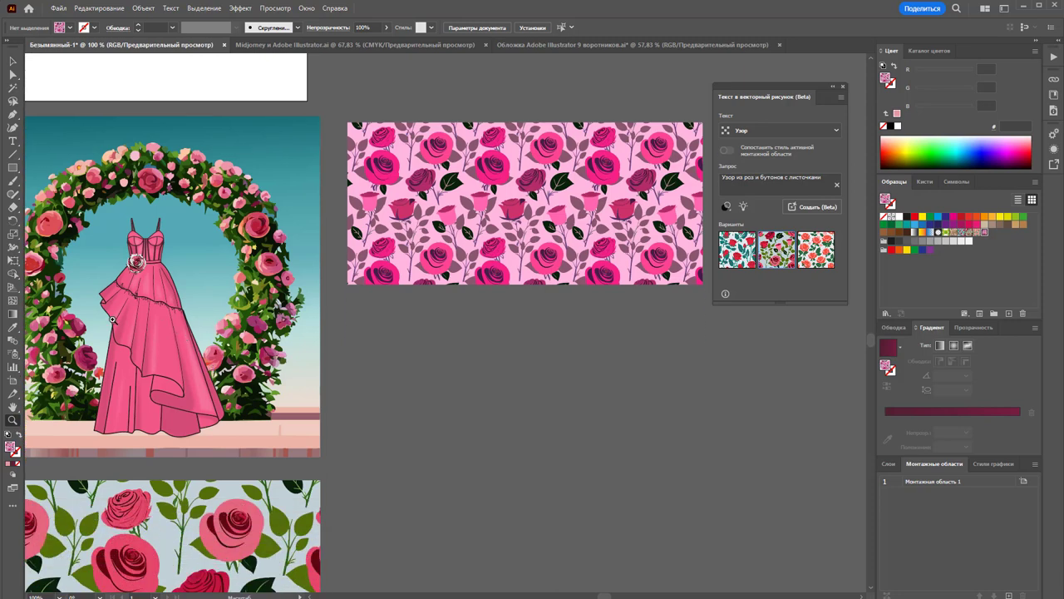
scroll(114, 321, up, 4)
Test the rose pattern on the skirt overlay, undo it, and zoom into the bodice
click(13, 74)
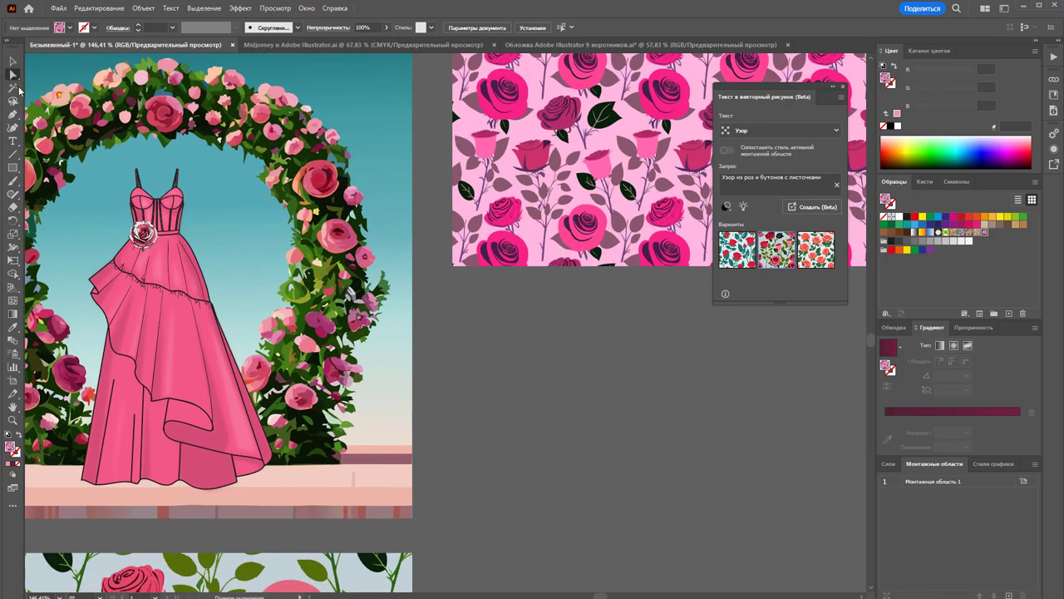
click(184, 359)
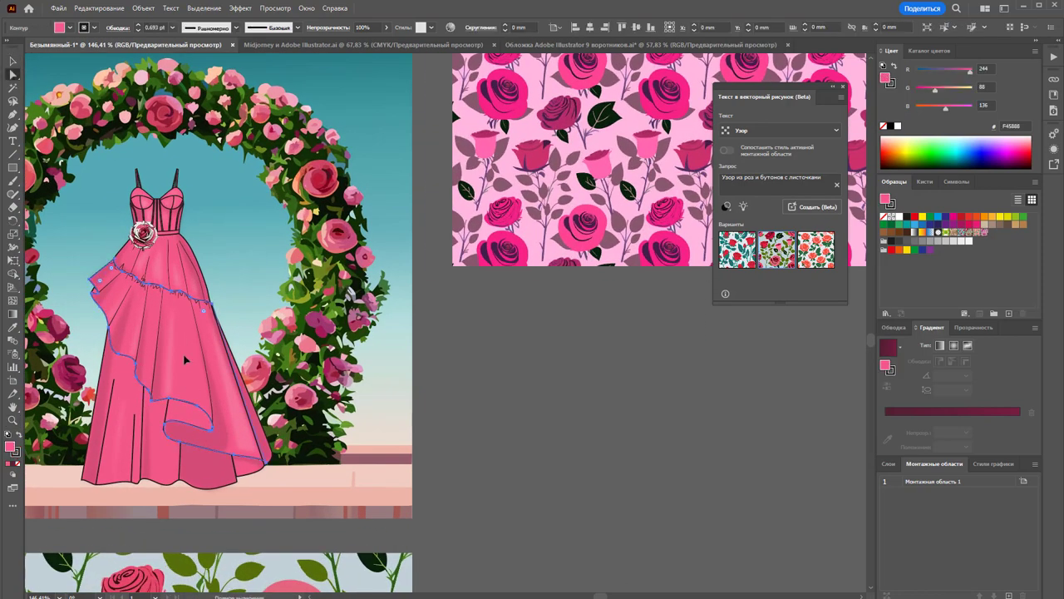
click(984, 232)
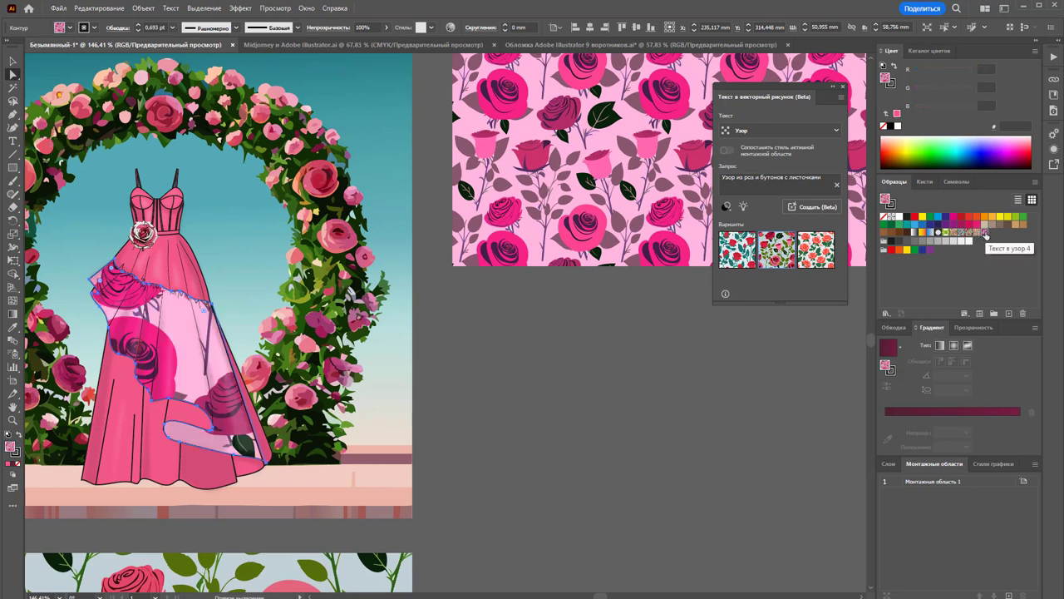
key(ctrl+z)
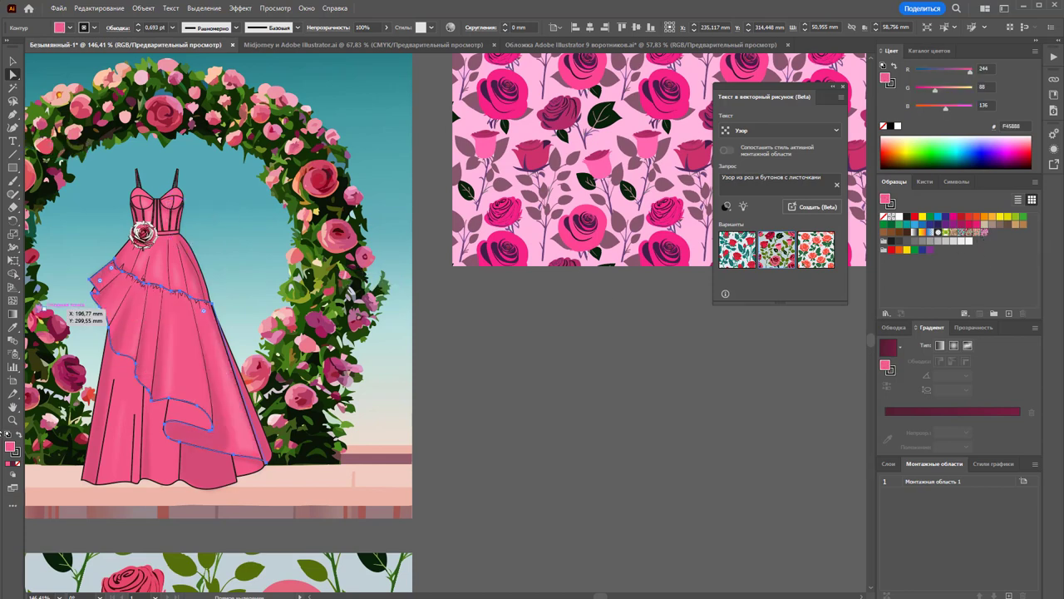
key(z)
drag(139, 204, 466, 330)
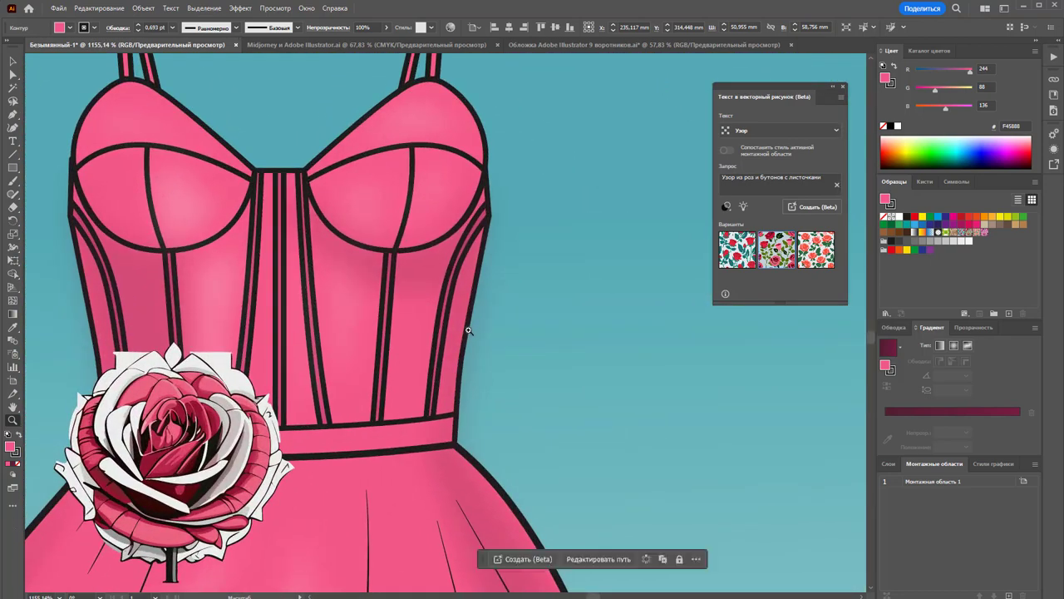
Isolate the dress group and probe the faint highlight paths on the left cup
scroll(185, 240, up, 2)
key(a)
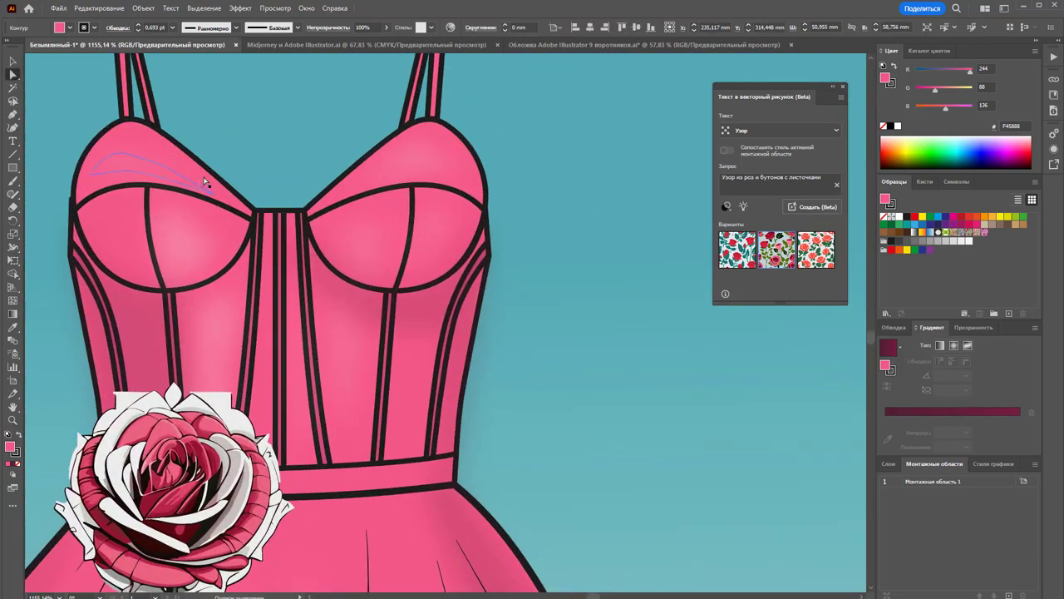
click(204, 181)
key(v)
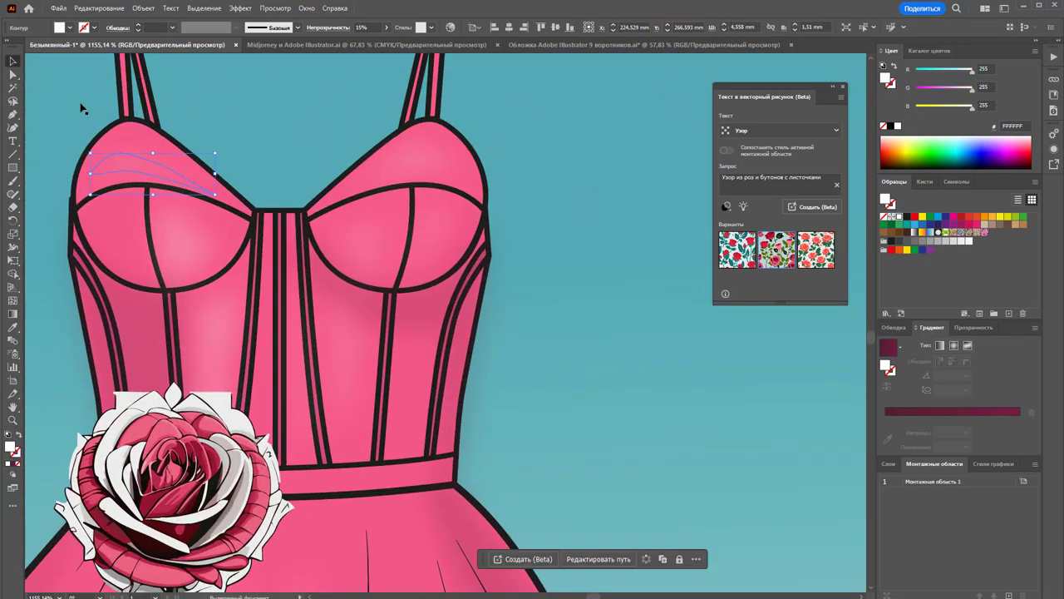
double_click(366, 271)
key(a)
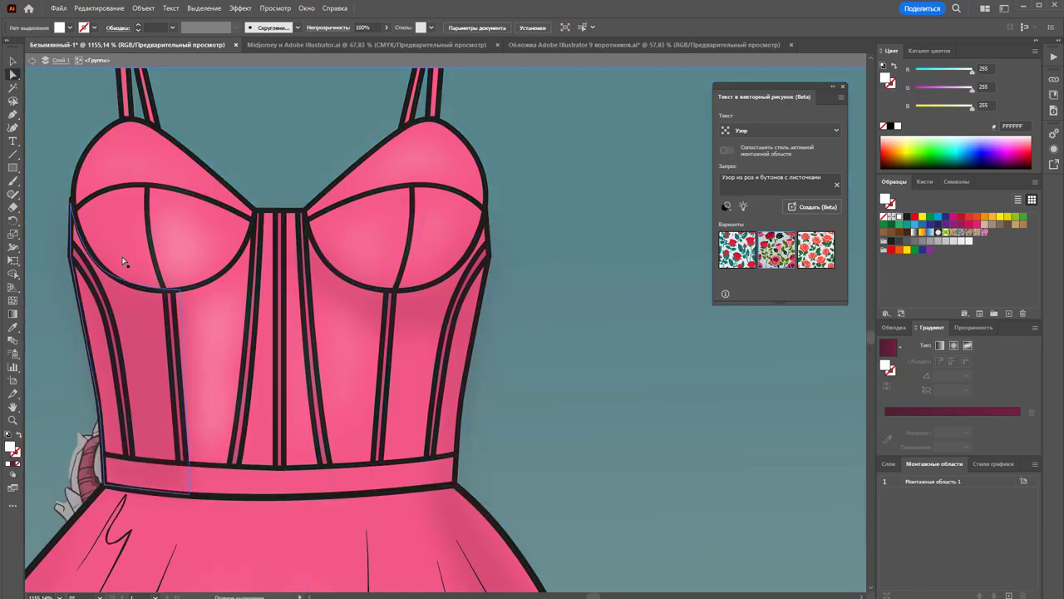
click(123, 261)
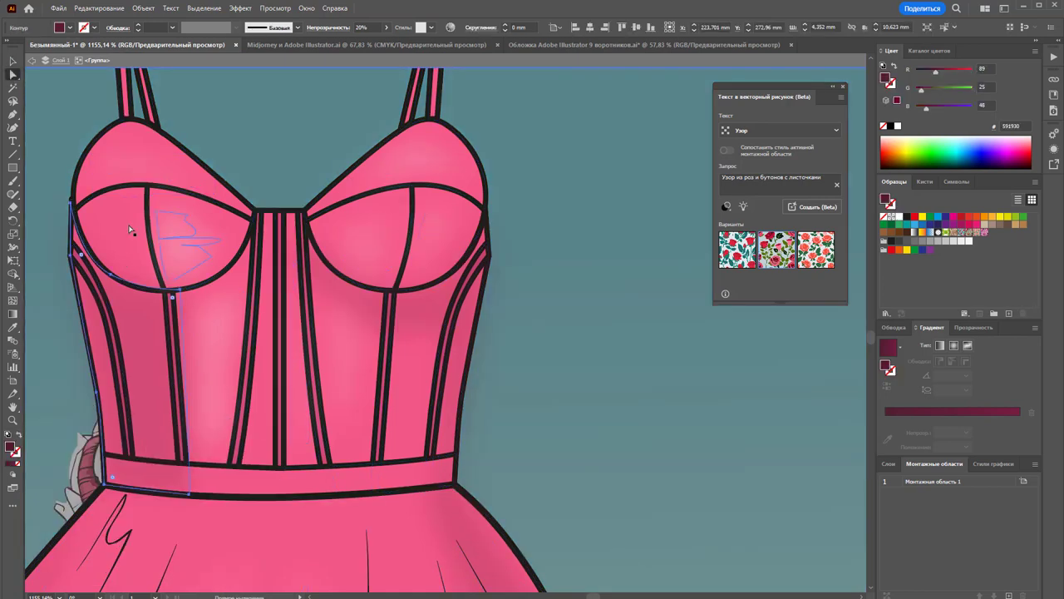
click(151, 156)
click(13, 60)
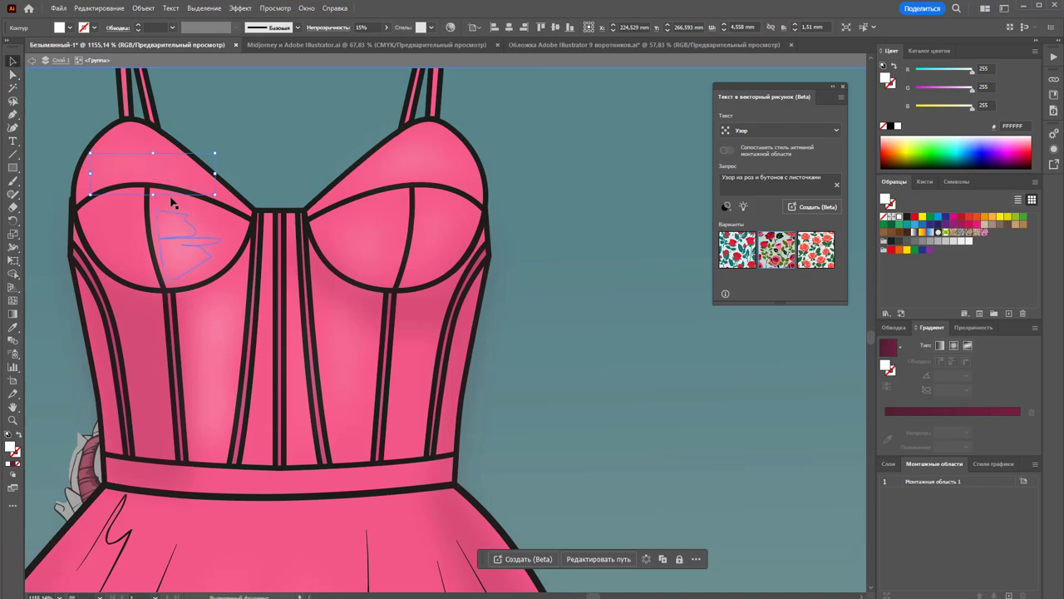
click(215, 215)
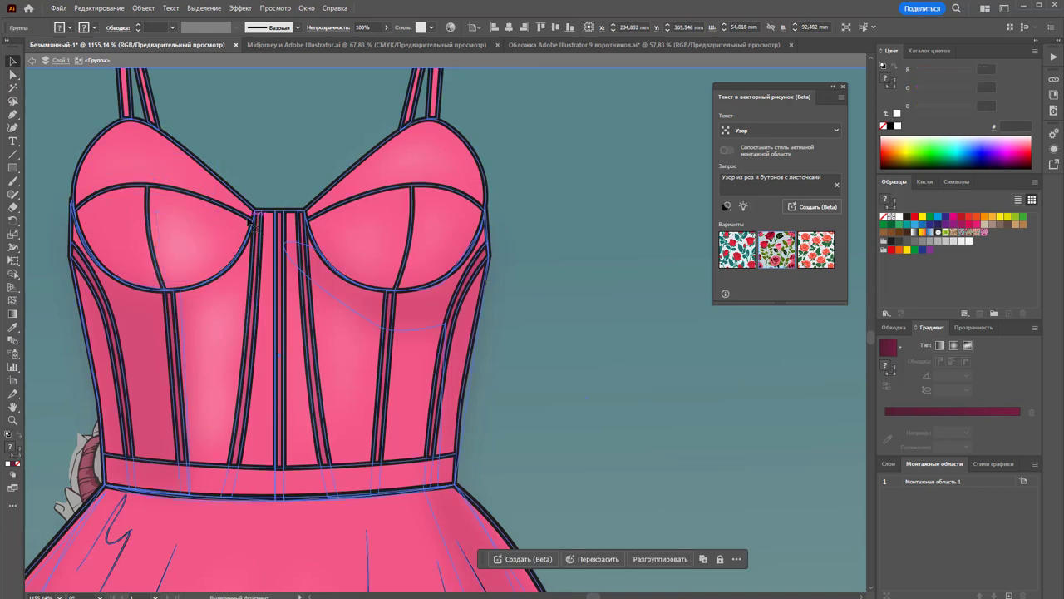
Select the left and right bodice cups and fill them with the rose pattern swatch
double_click(252, 216)
click(235, 203)
shift+click(388, 161)
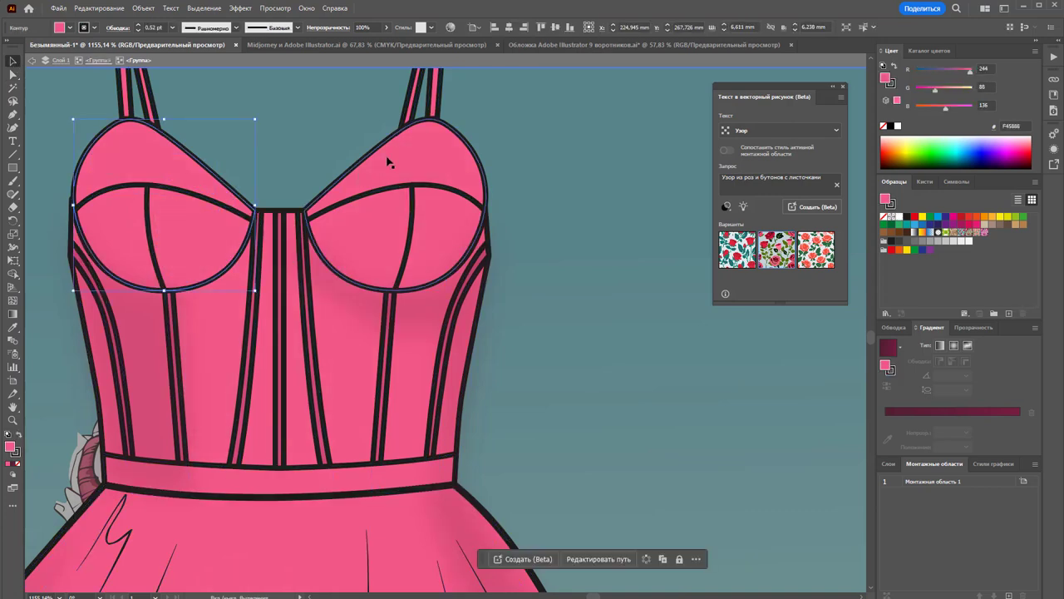
click(988, 234)
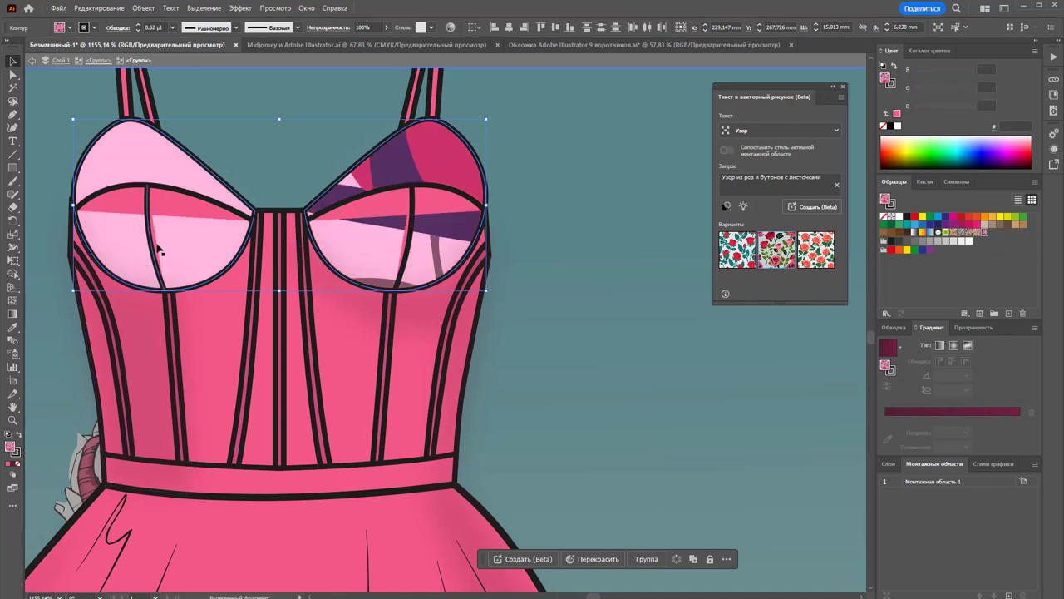
Reselect just the two cups' outer shapes, ready for scaling the pattern
click(150, 206)
shift+click(413, 231)
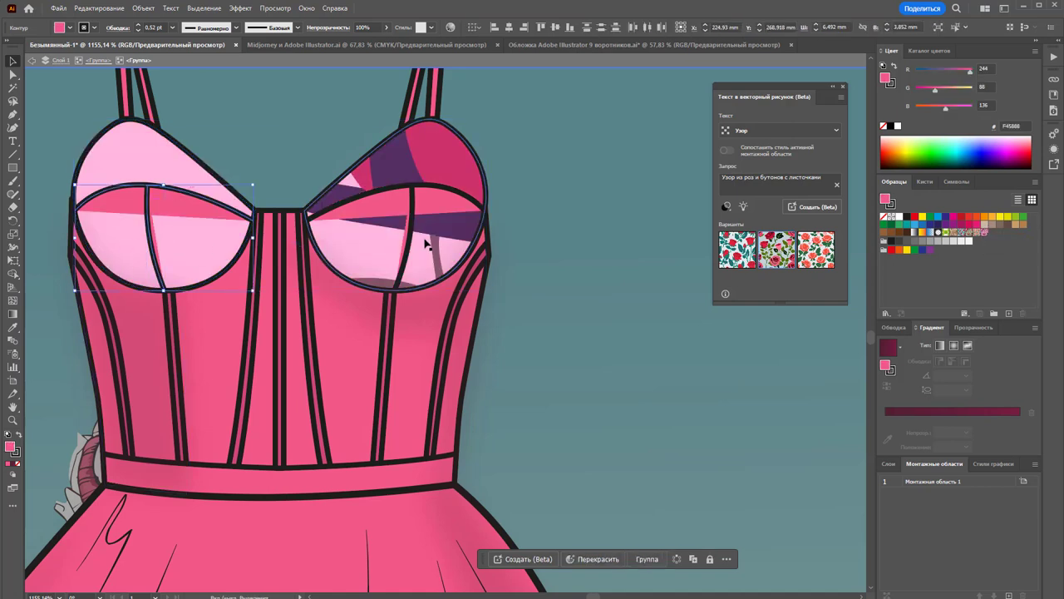
shift+click(392, 196)
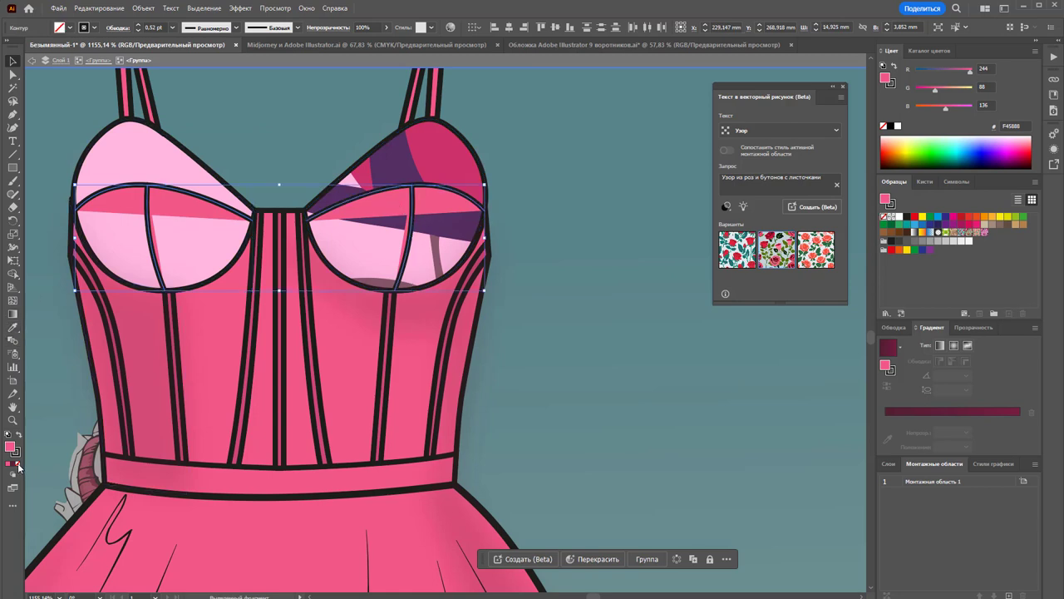
click(202, 239)
shift+click(399, 153)
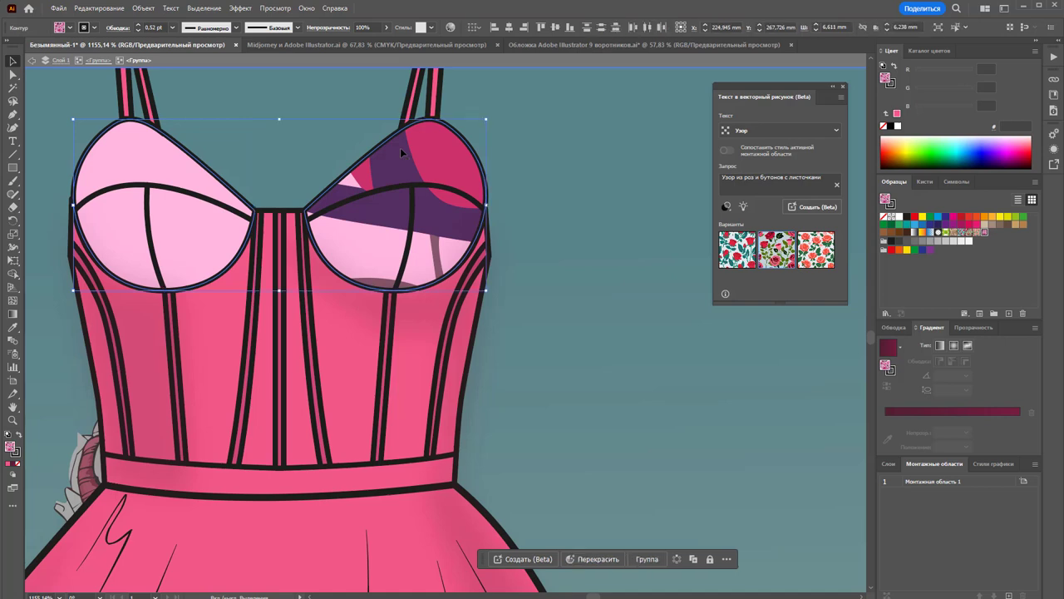
click(11, 233)
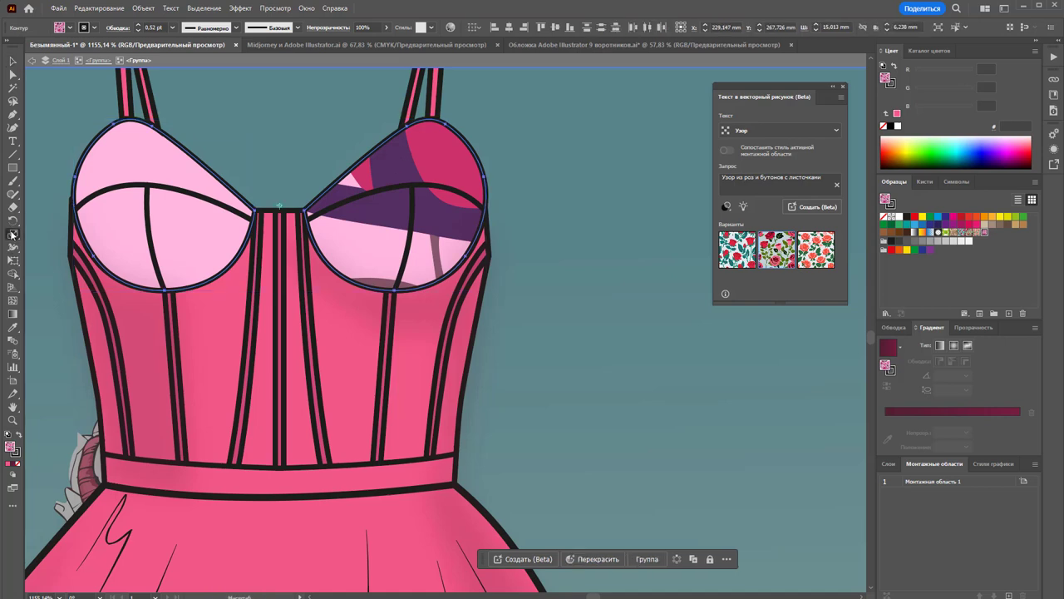
Scale only the cup pattern to 20% uniform, with Transform Objects, Scale Corners and Strokes & Effects off
double_click(11, 233)
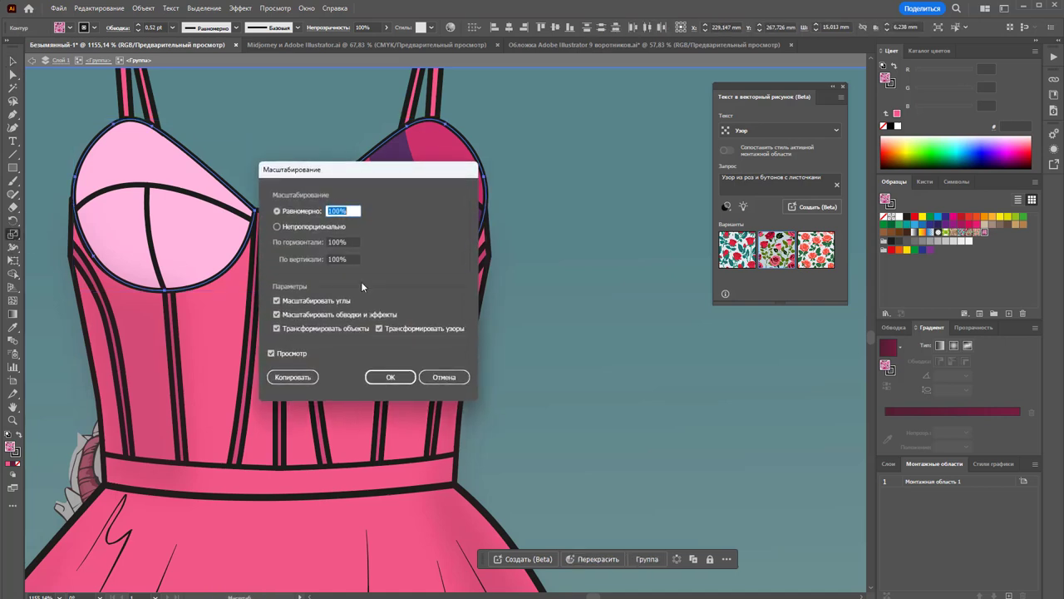
click(317, 330)
click(295, 301)
click(290, 316)
click(354, 212)
click(393, 376)
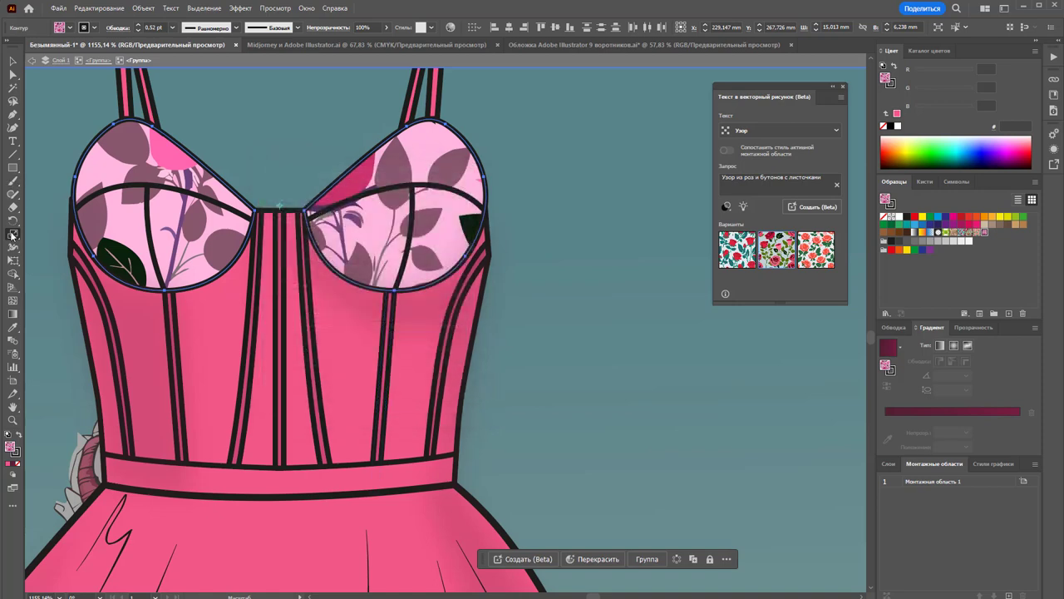
double_click(12, 233)
click(389, 376)
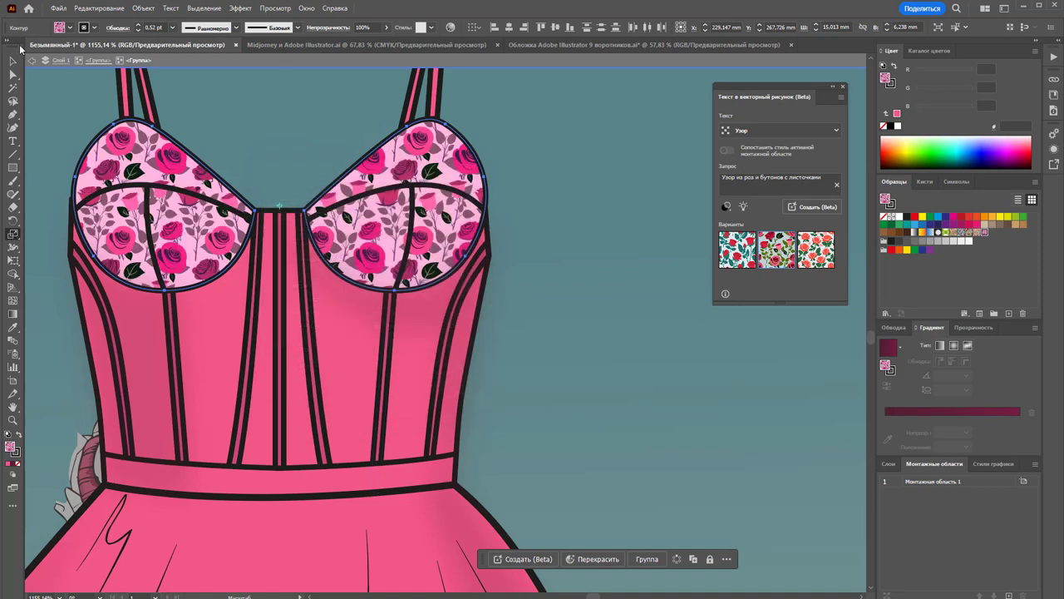
click(12, 61)
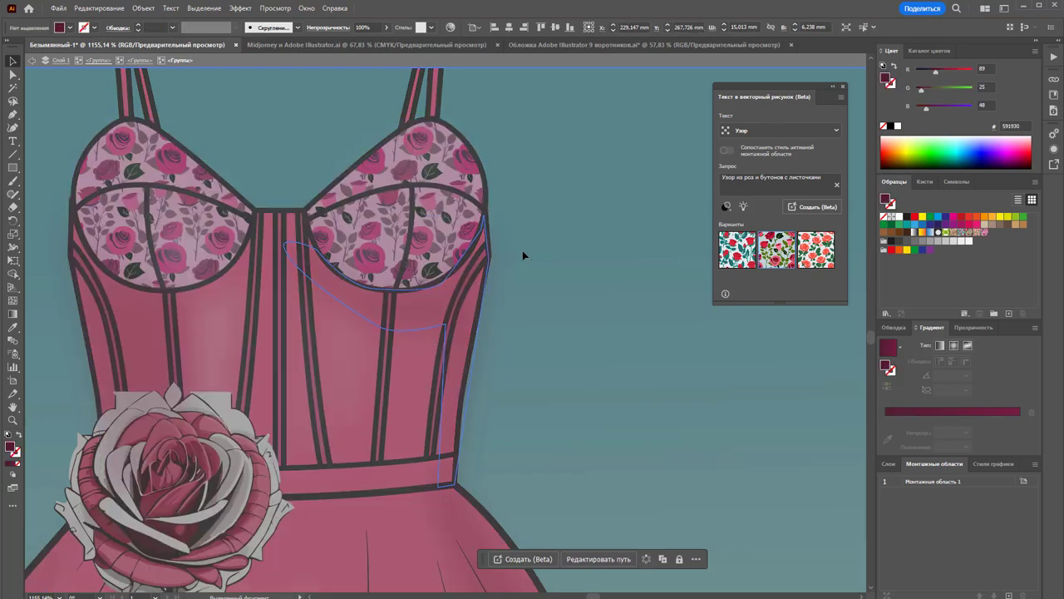
Exit isolation mode and zoom out to about 74% to show the arch scene and rose artboards
click(559, 333)
key(z)
alt+click(484, 380)
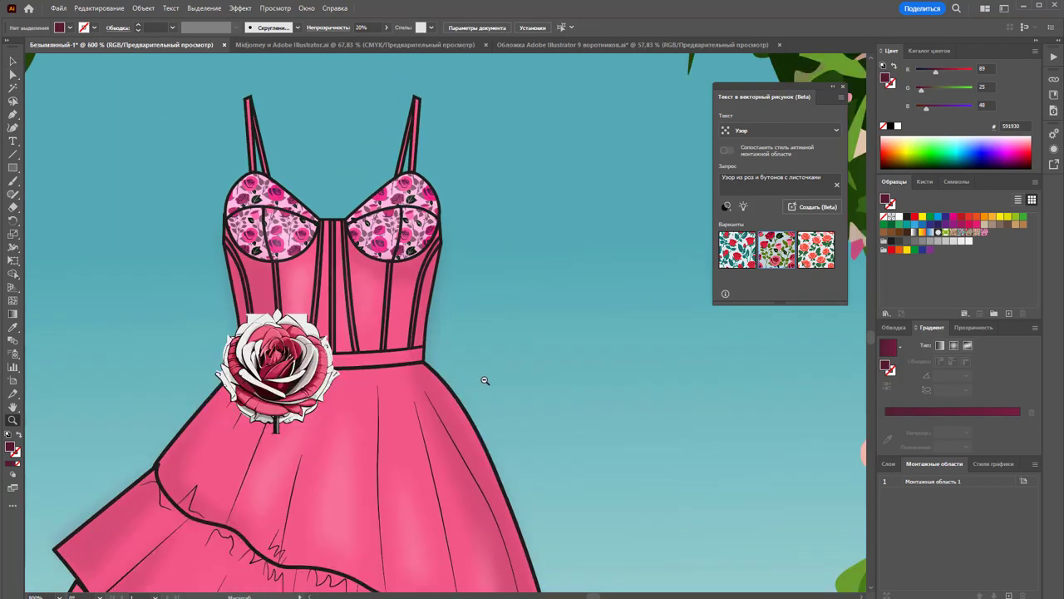
alt+click(480, 399)
alt+click(490, 387)
alt+click(541, 388)
alt+click(515, 330)
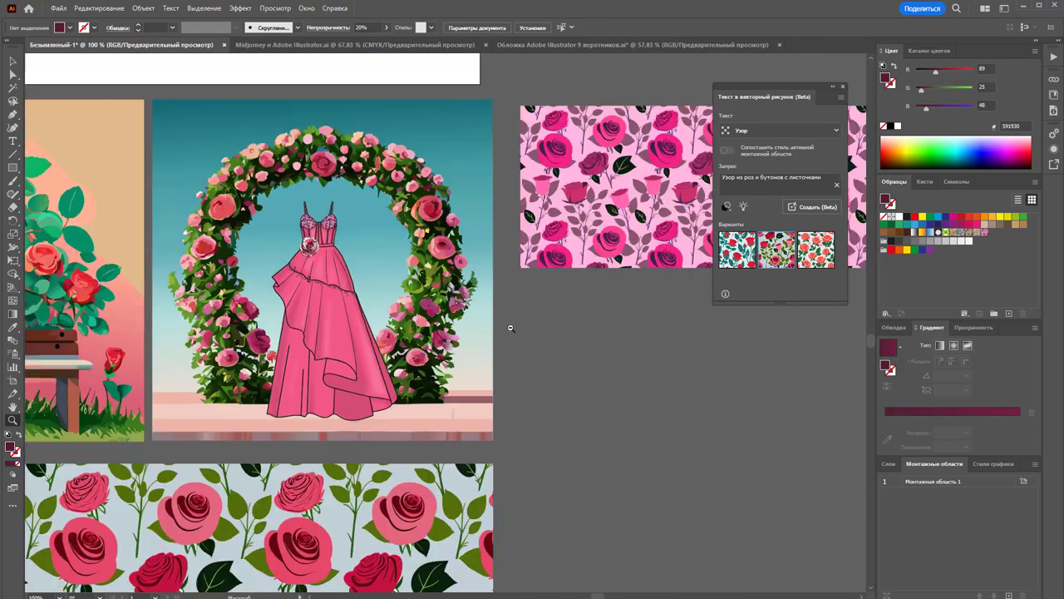
alt+click(359, 303)
scroll(434, 327, down, 1)
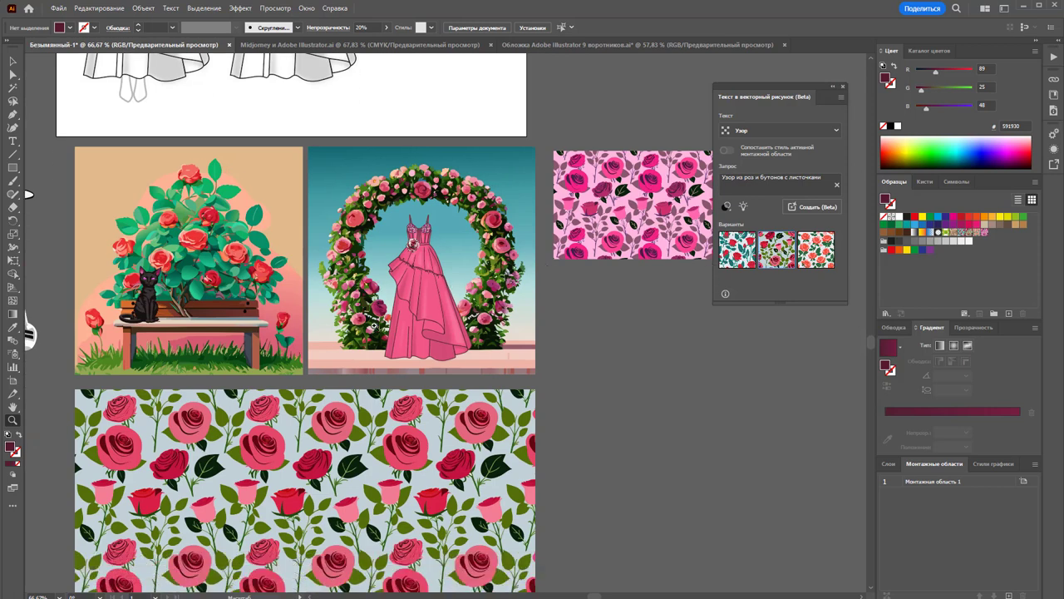
scroll(375, 326, down, 1)
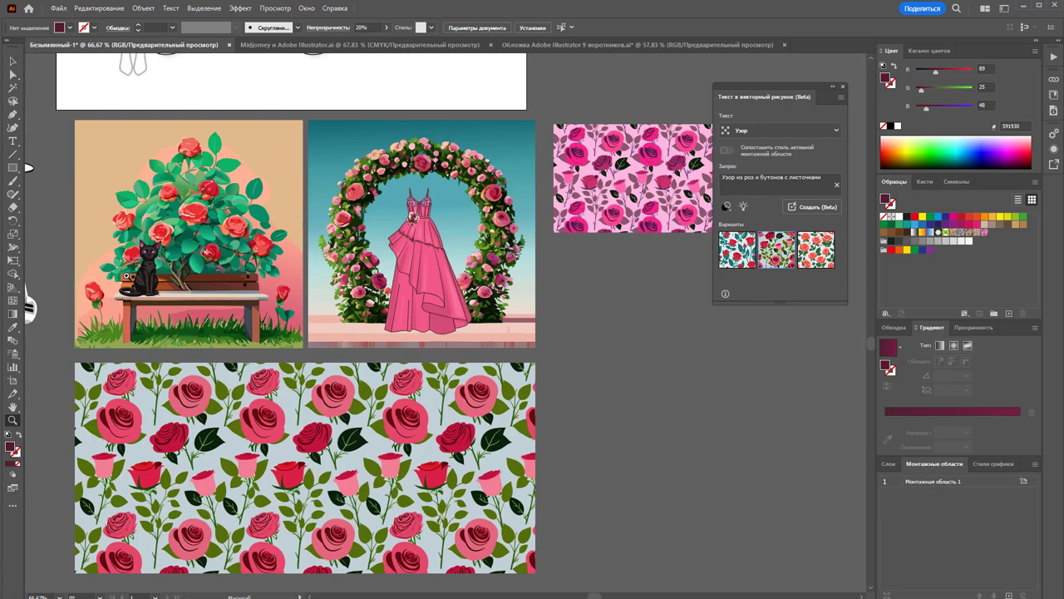
drag(133, 305, 468, 292)
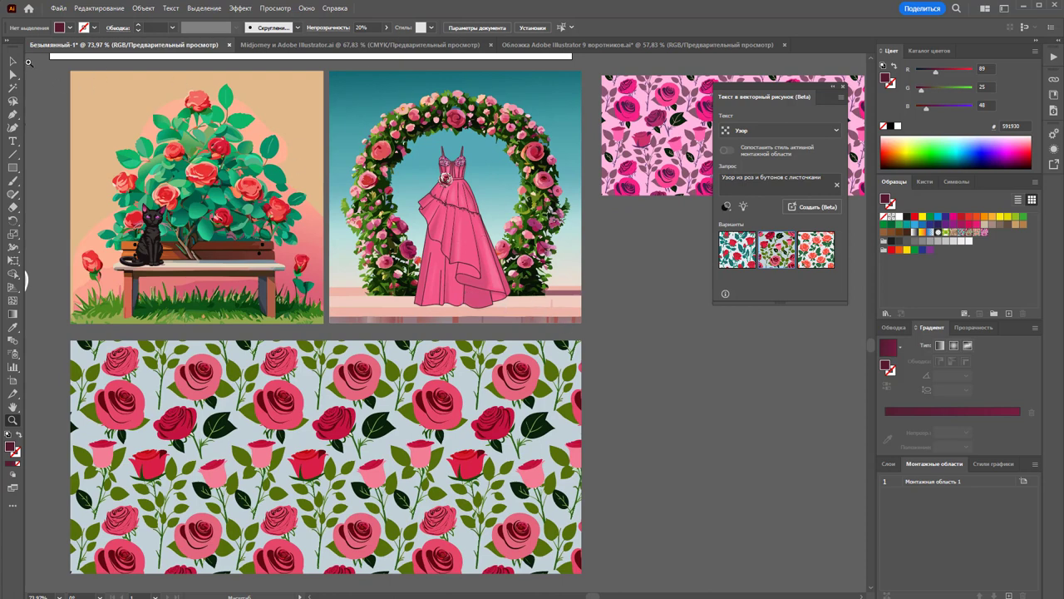
click(13, 61)
click(511, 129)
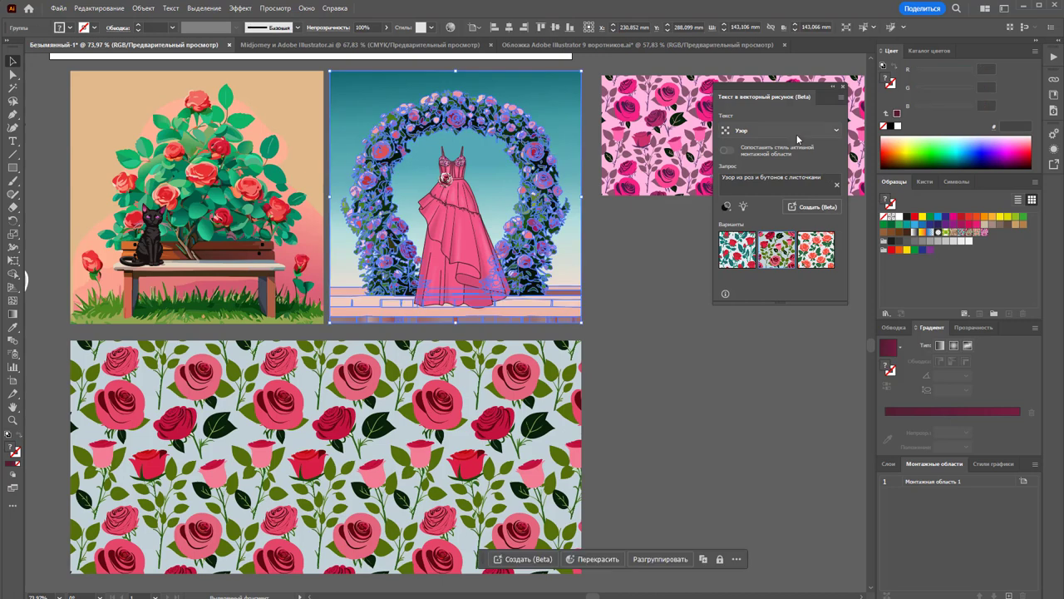
click(592, 558)
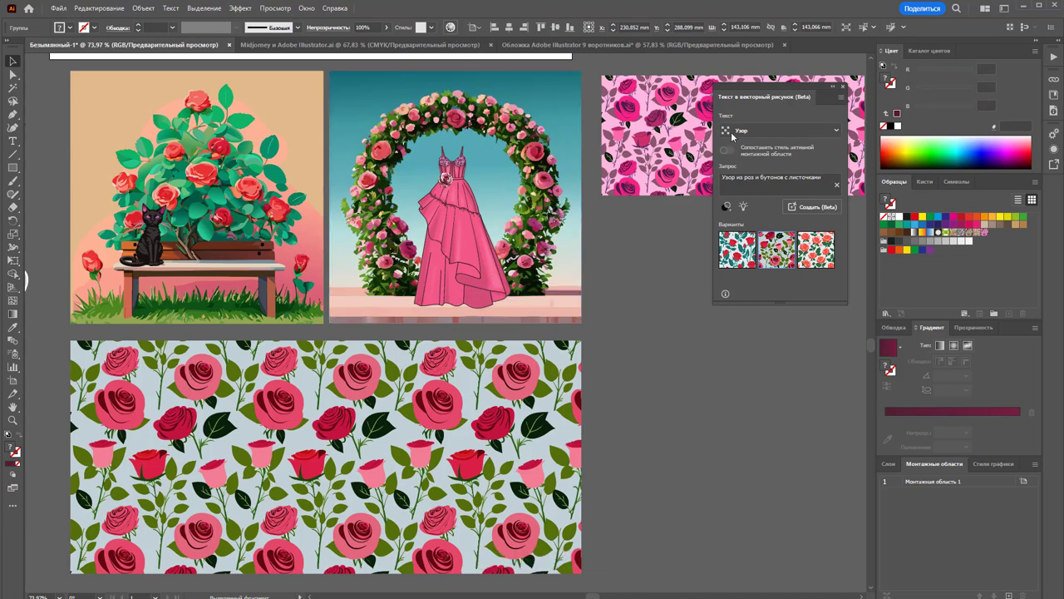
drag(702, 143, 713, 189)
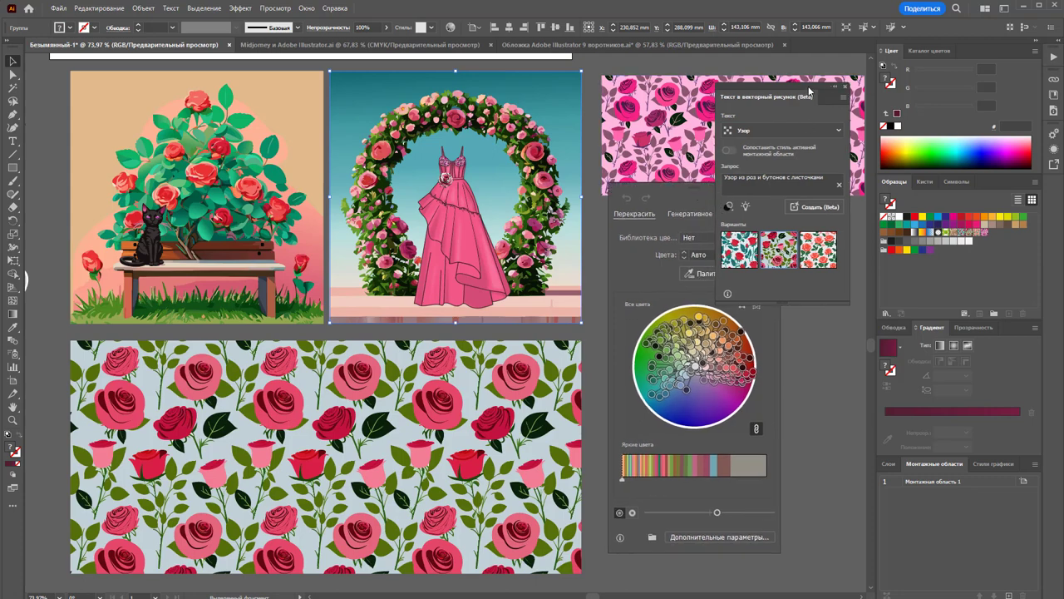
mouse_move(805, 97)
mouse_down()
mouse_move(877, 75)
mouse_move(135, 340)
mouse_up()
click(706, 214)
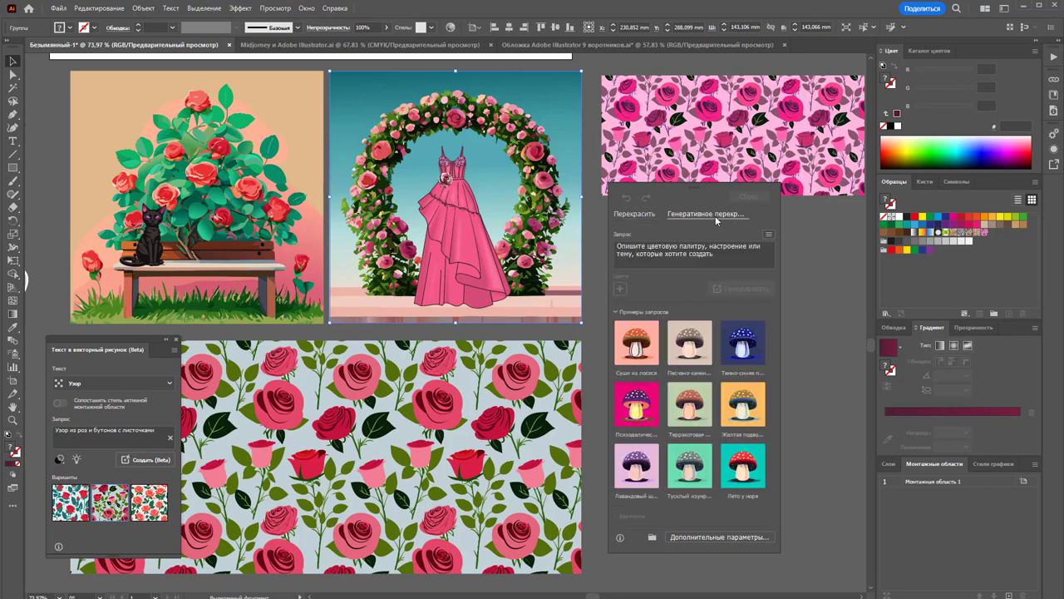
click(636, 408)
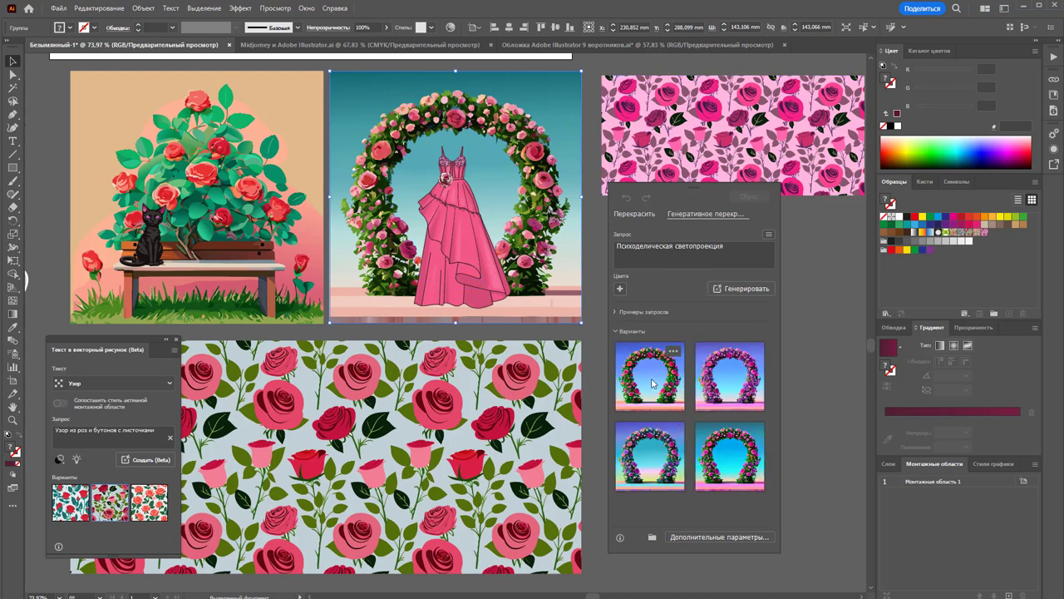
click(652, 384)
click(725, 399)
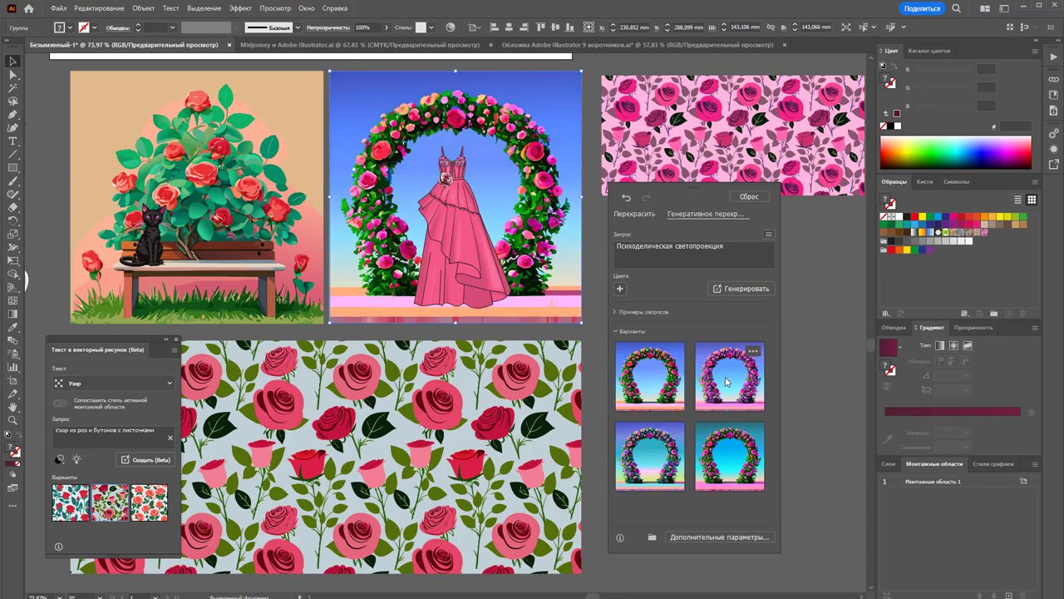
click(642, 463)
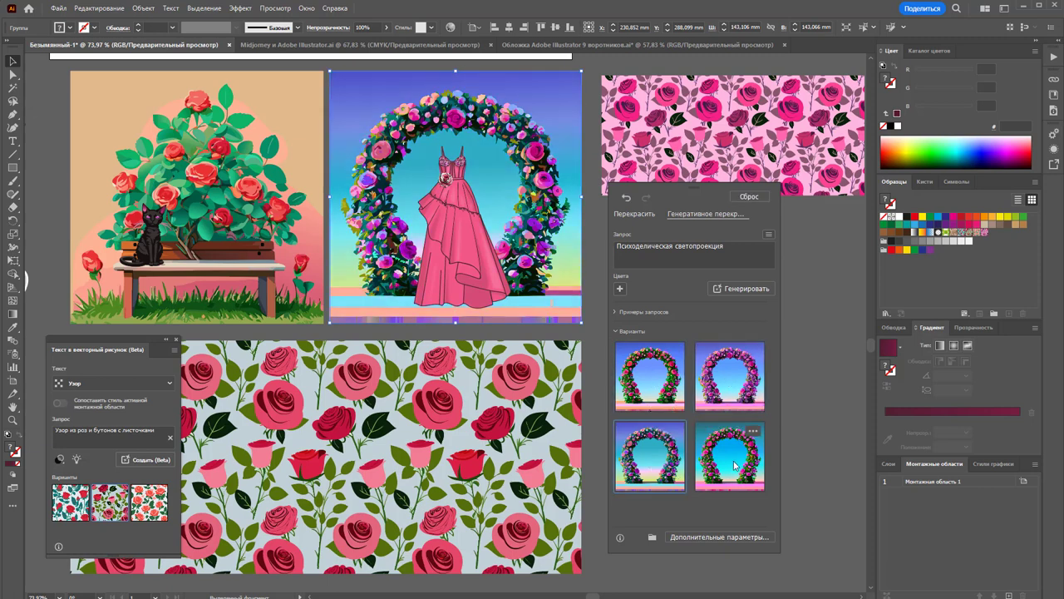
click(740, 471)
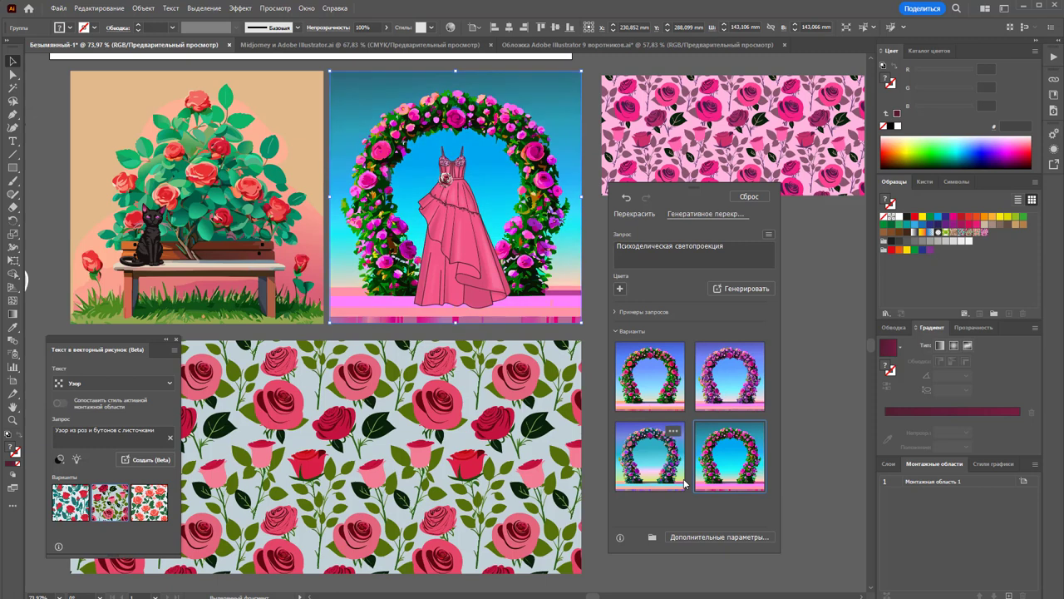
click(748, 196)
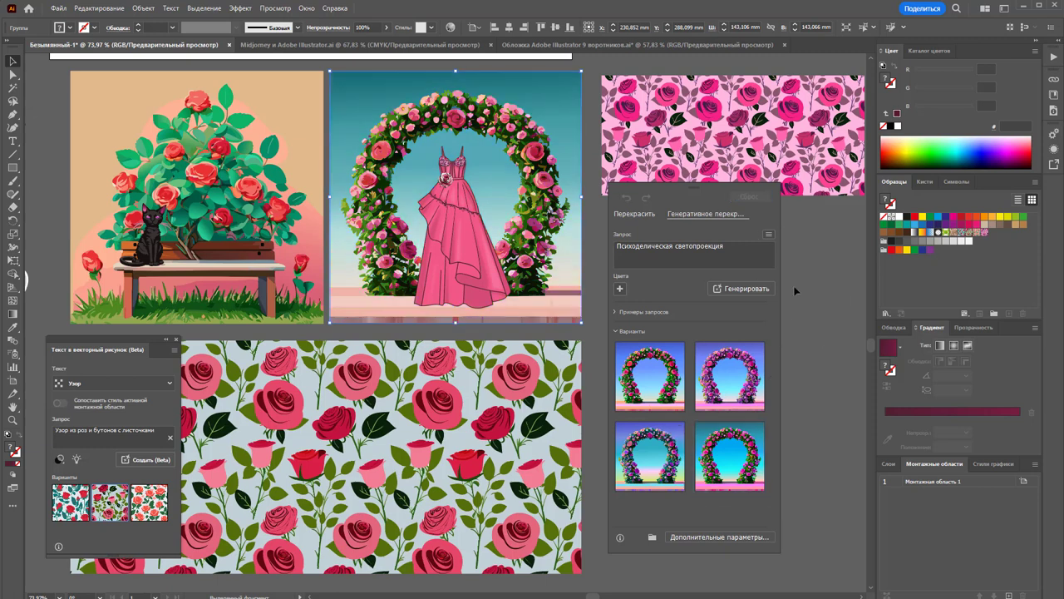
click(802, 286)
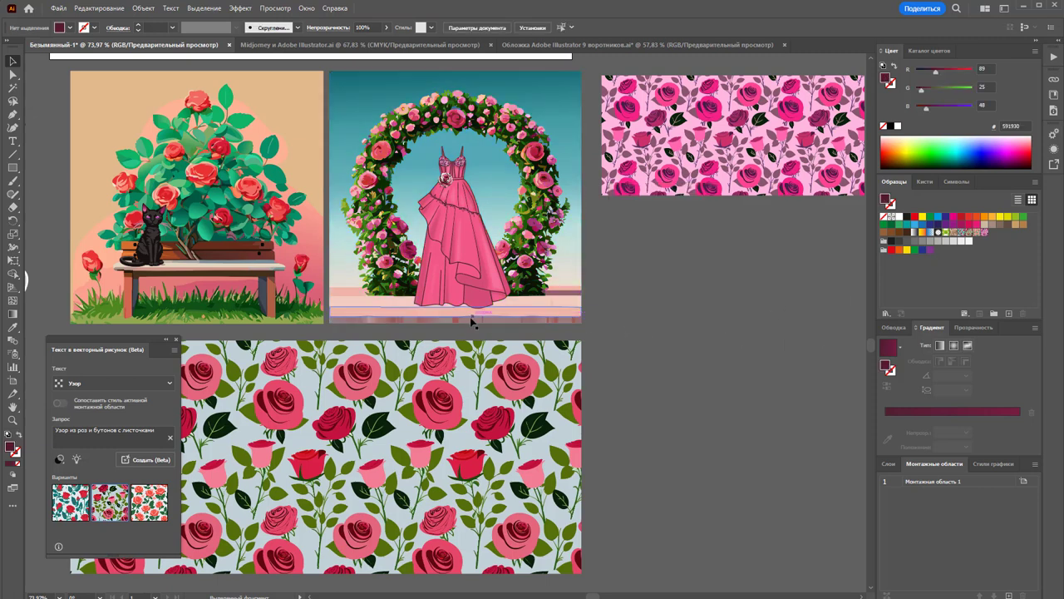
mouse_move(123, 335)
mouse_down()
mouse_move(583, 346)
mouse_move(826, 217)
mouse_up()
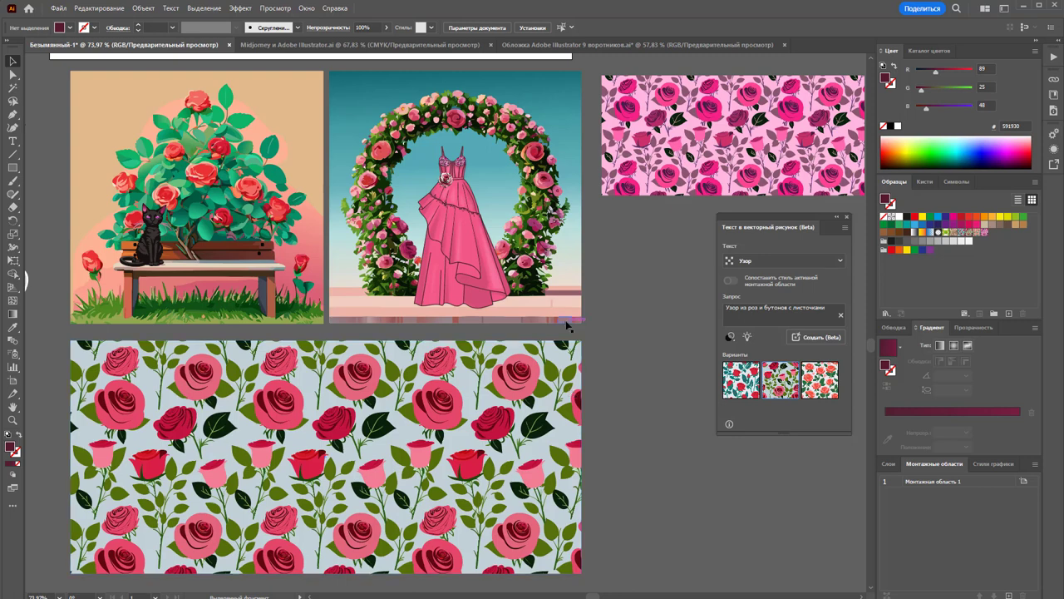
scroll(269, 257, up, 5)
scroll(269, 258, down, 5)
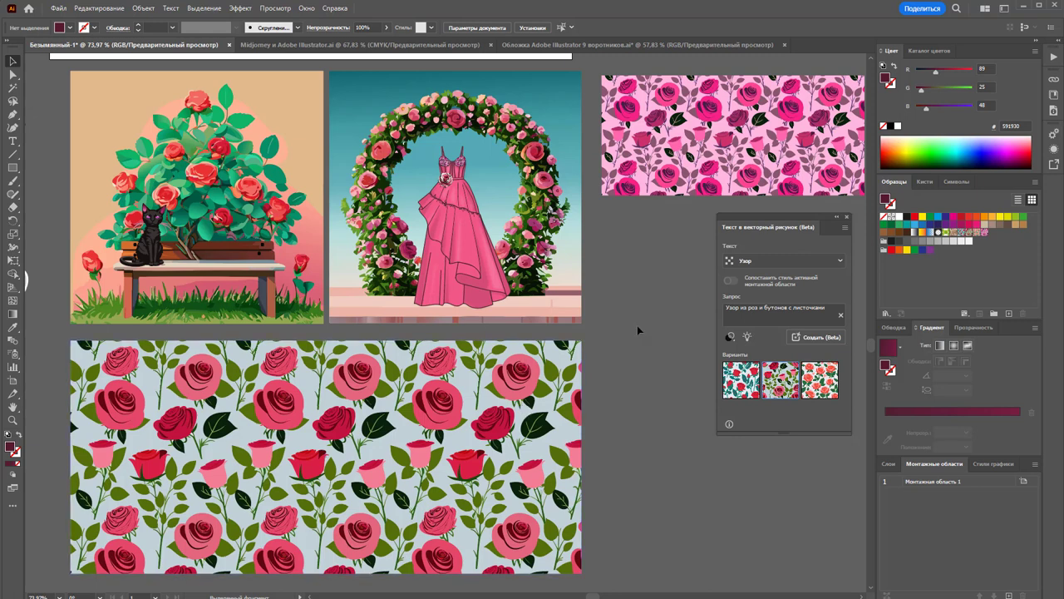
drag(763, 221, 648, 216)
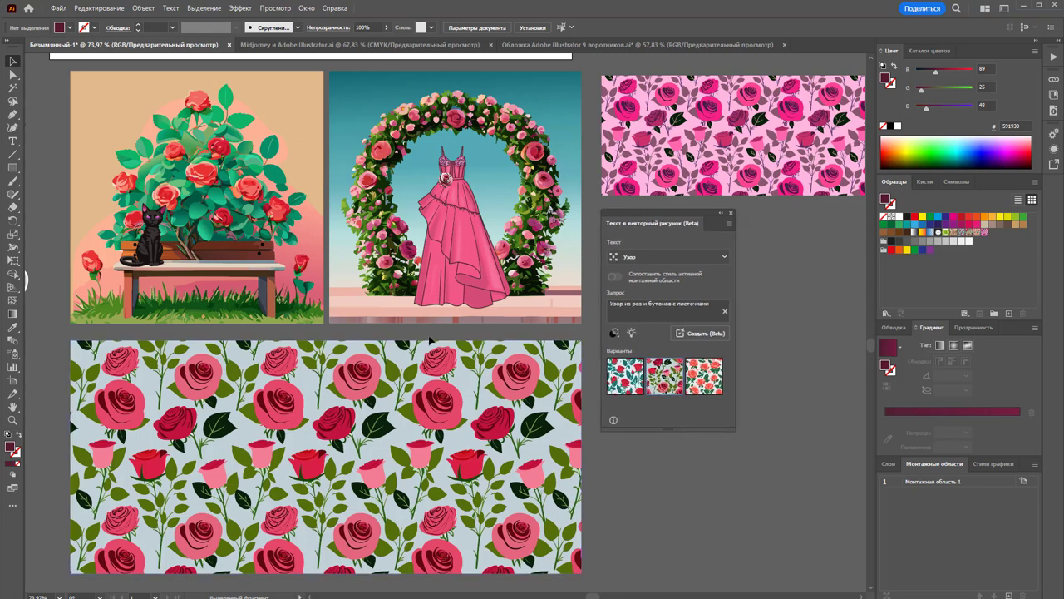